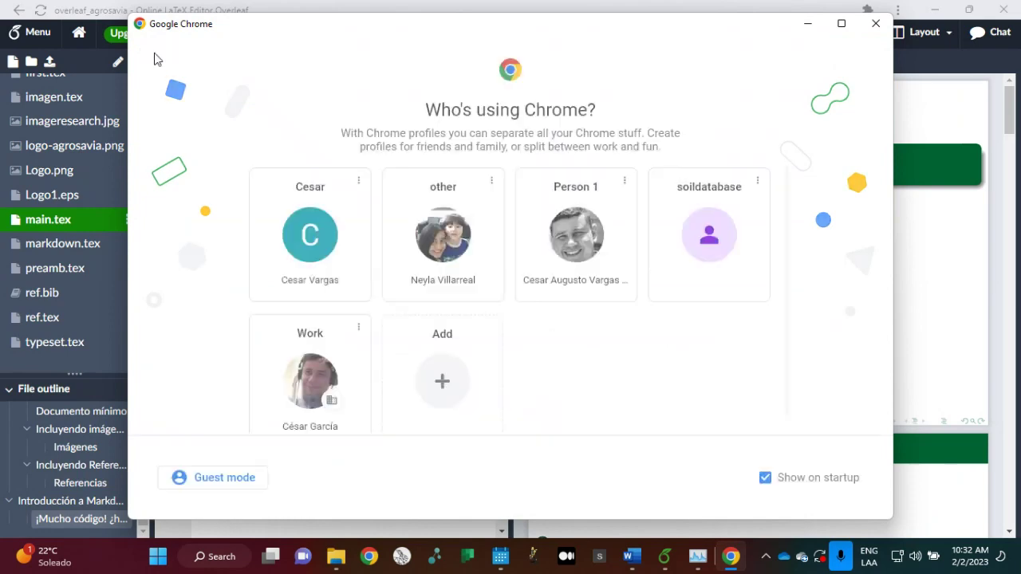
Enter the first Chrome profile and load overleaf.com in a new tab to reach the Overleaf project list
click(311, 258)
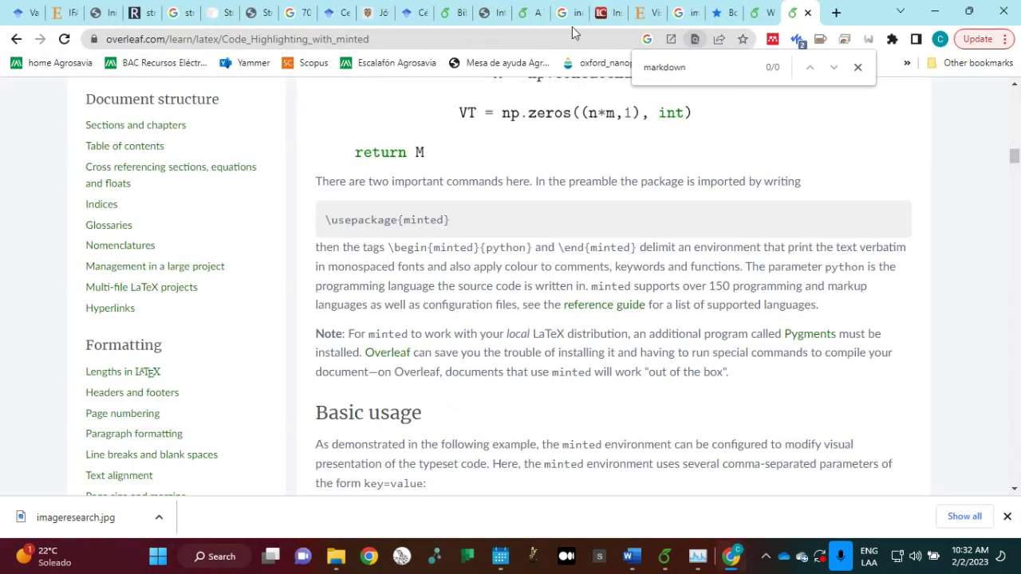
click(834, 12)
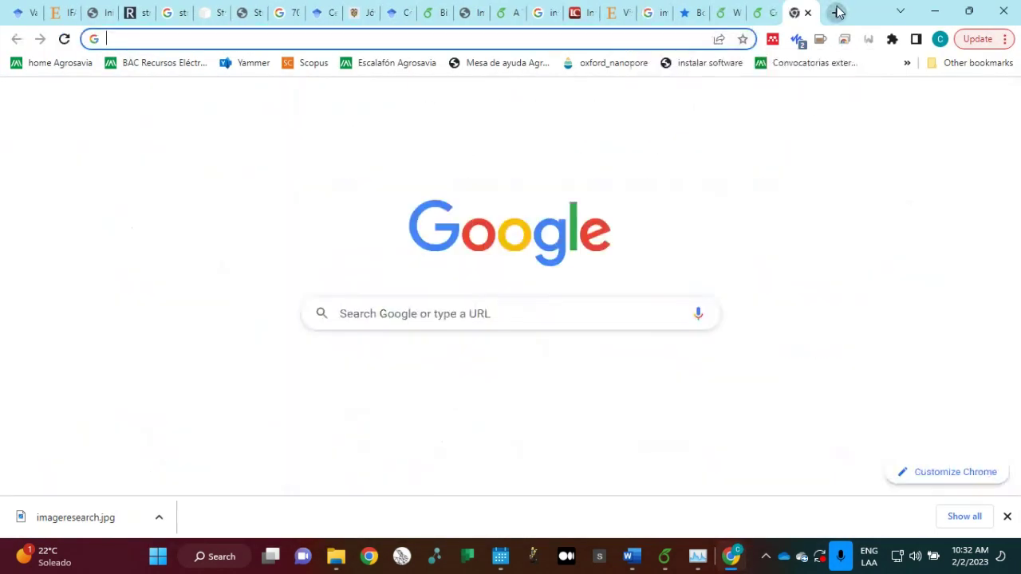
text(overle)
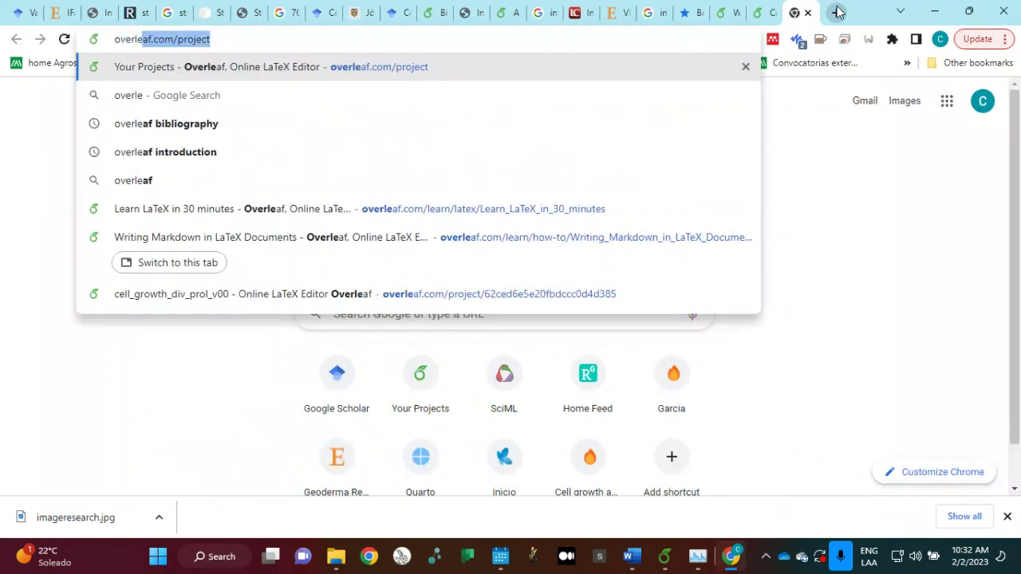
key(Right)
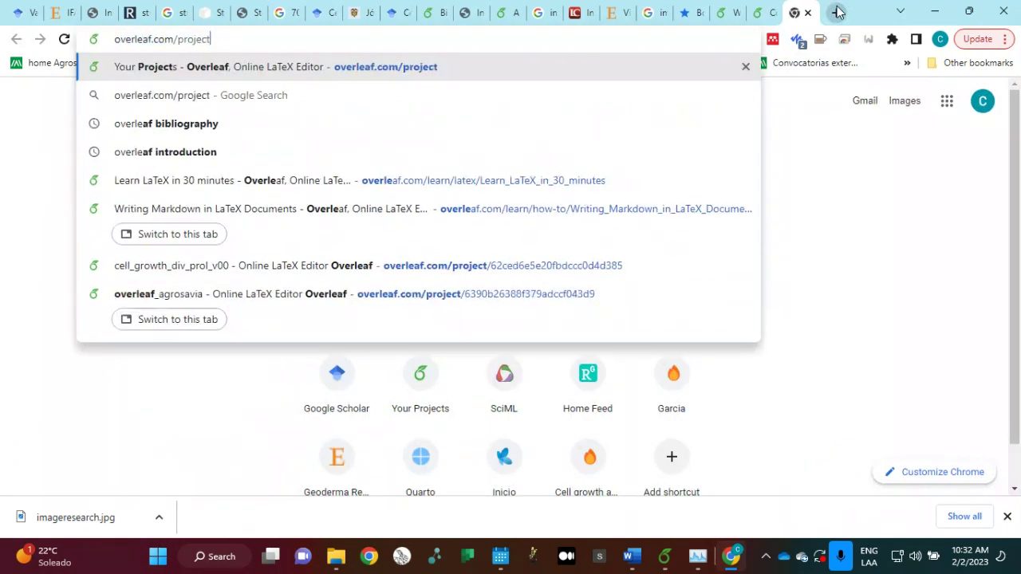
key(BackSpace)
key(BackSpace)
key(BackSpace)
key(BackSpace)
key(BackSpace)
key(BackSpace)
key(BackSpace)
key(BackSpace)
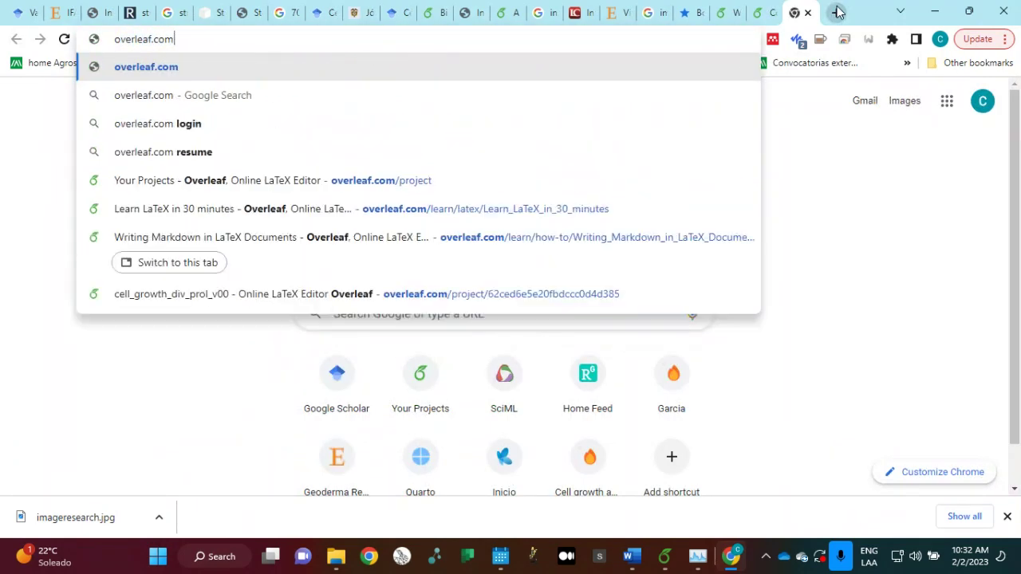
key(Return)
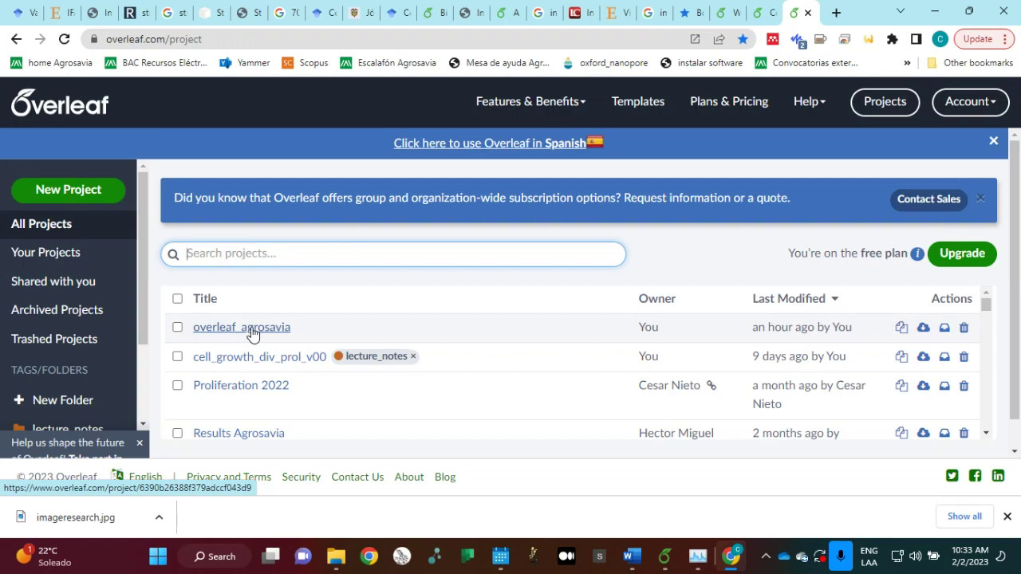
Return to the overleaf_agrosavia project window and look through main.tex, from its preamble to the title page, logo and outline code
key(alt+Tab)
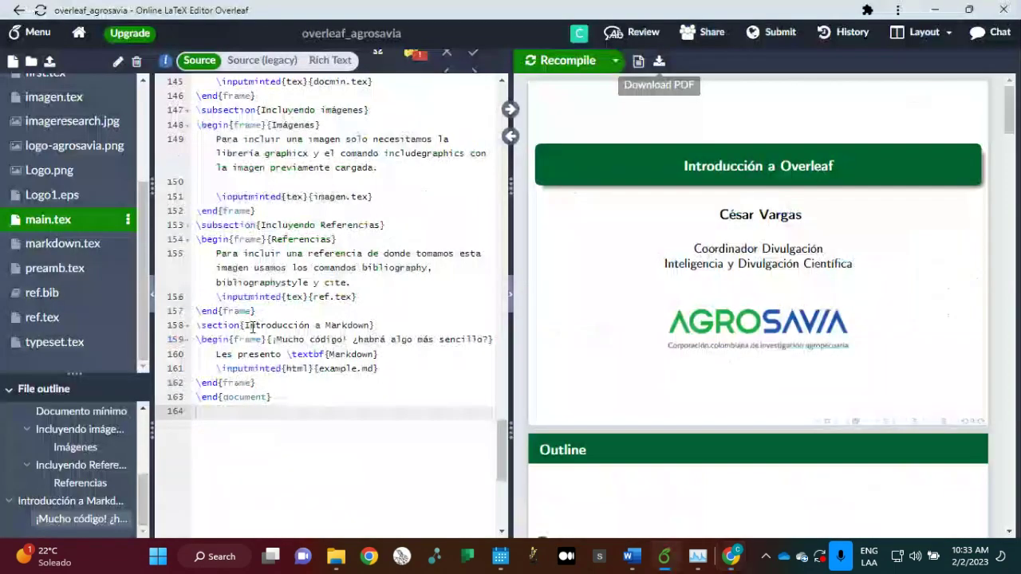
scroll(252, 327, up, 15)
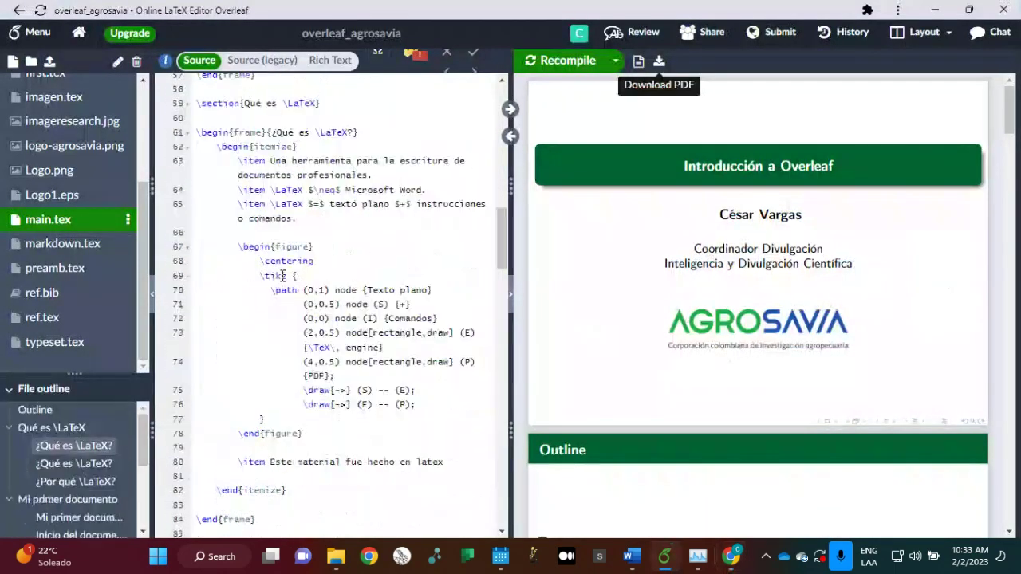
scroll(283, 275, up, 10)
scroll(283, 275, down, 4)
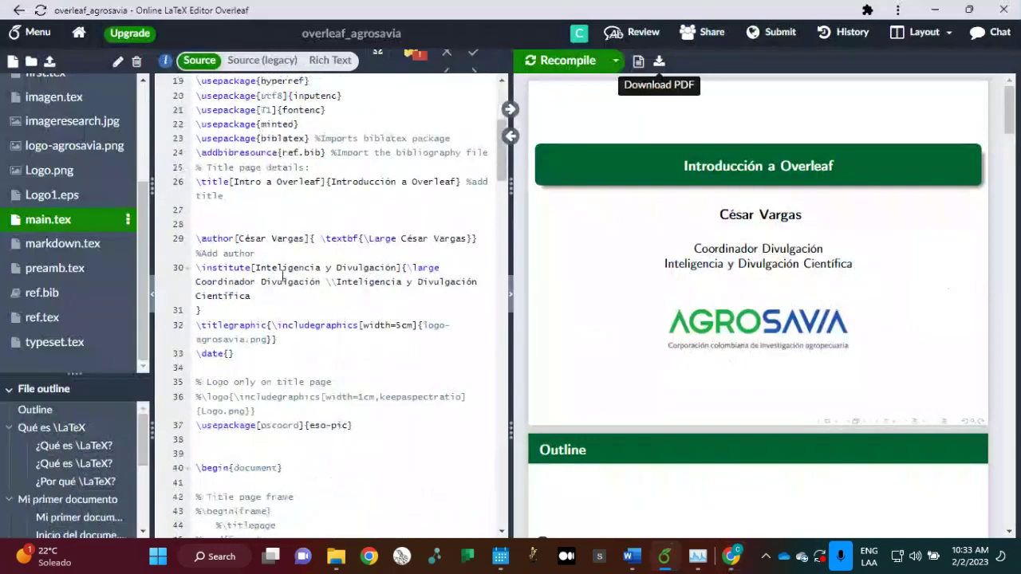
scroll(282, 275, down, 3)
scroll(282, 275, up, 1)
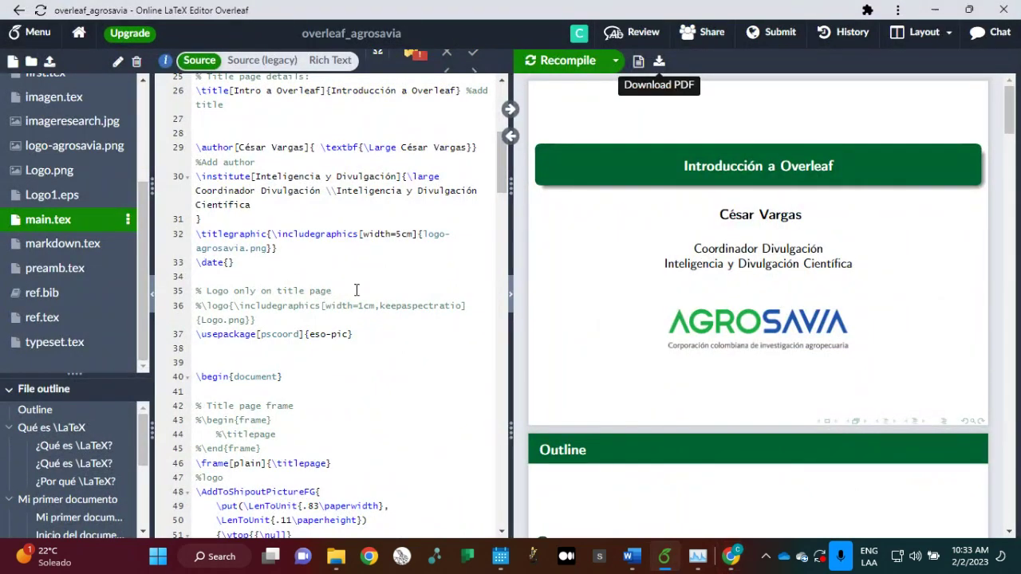
scroll(386, 287, down, 2)
scroll(386, 287, down, 2)
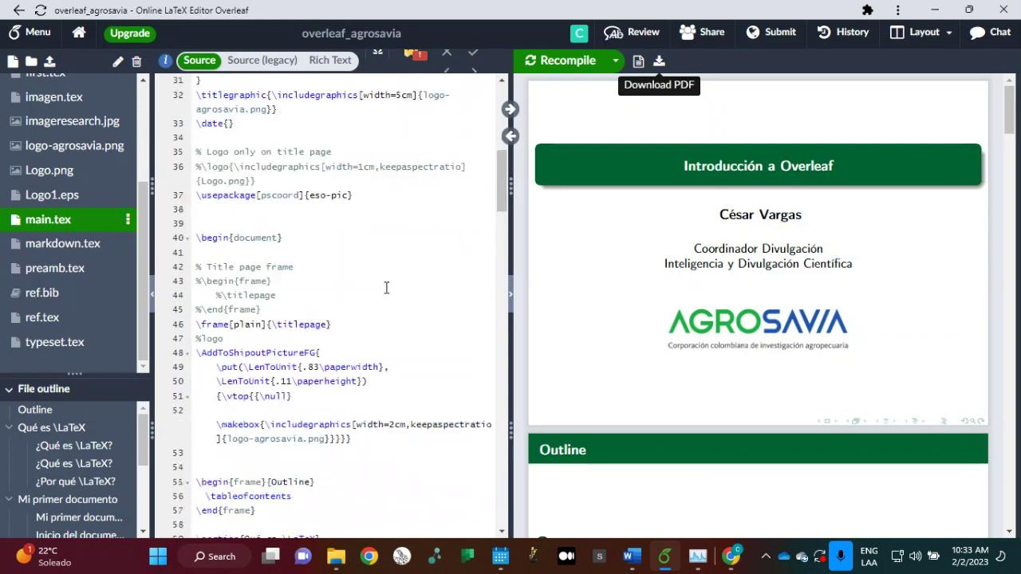
scroll(386, 288, down, 3)
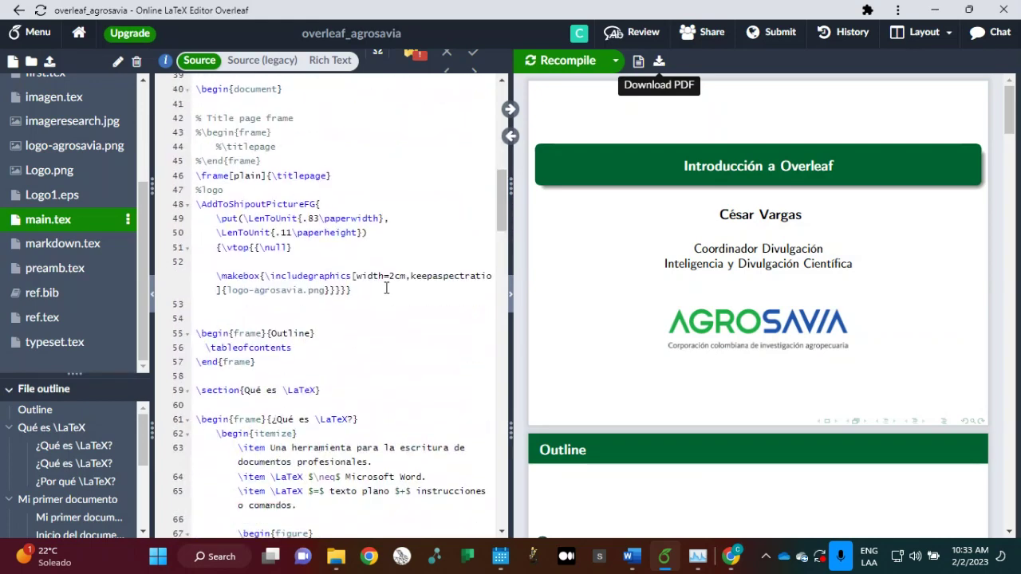
scroll(386, 287, up, 5)
scroll(386, 287, up, 6)
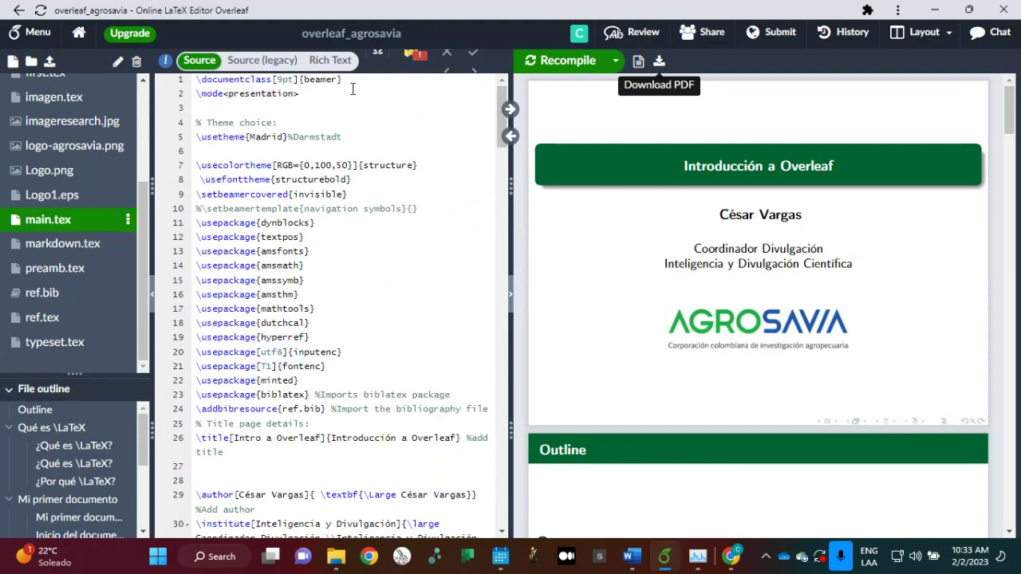
Examine the opening declarations of main.tex by highlighting the beamer document class, presentation mode and Madrid theme lines
drag(351, 79, 195, 82)
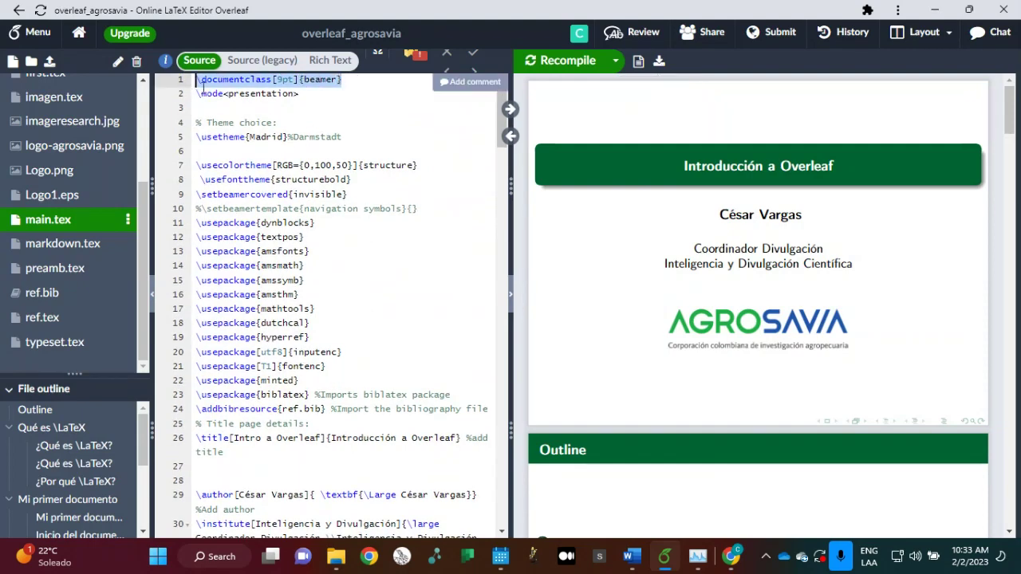
click(321, 80)
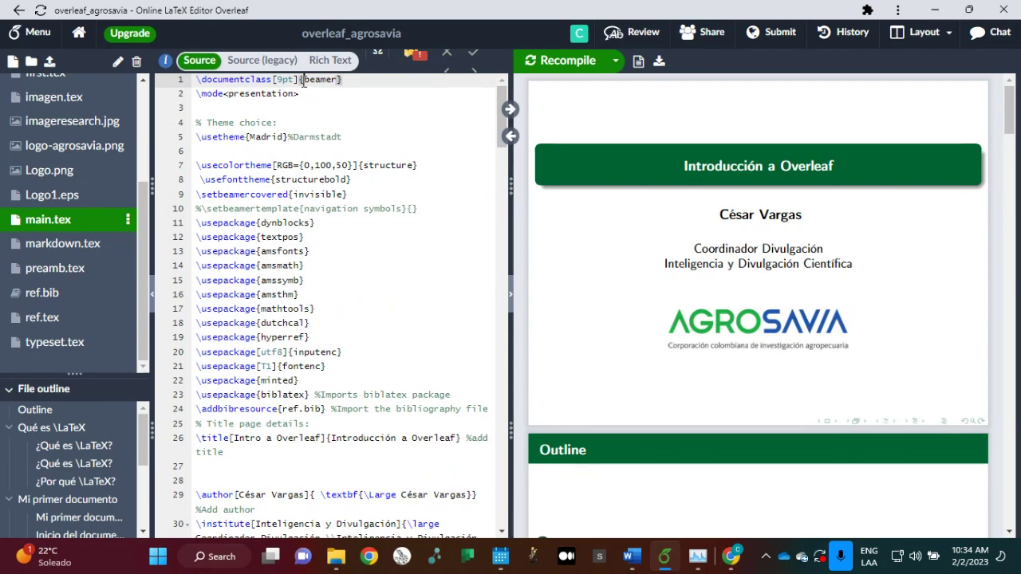
drag(304, 80, 336, 83)
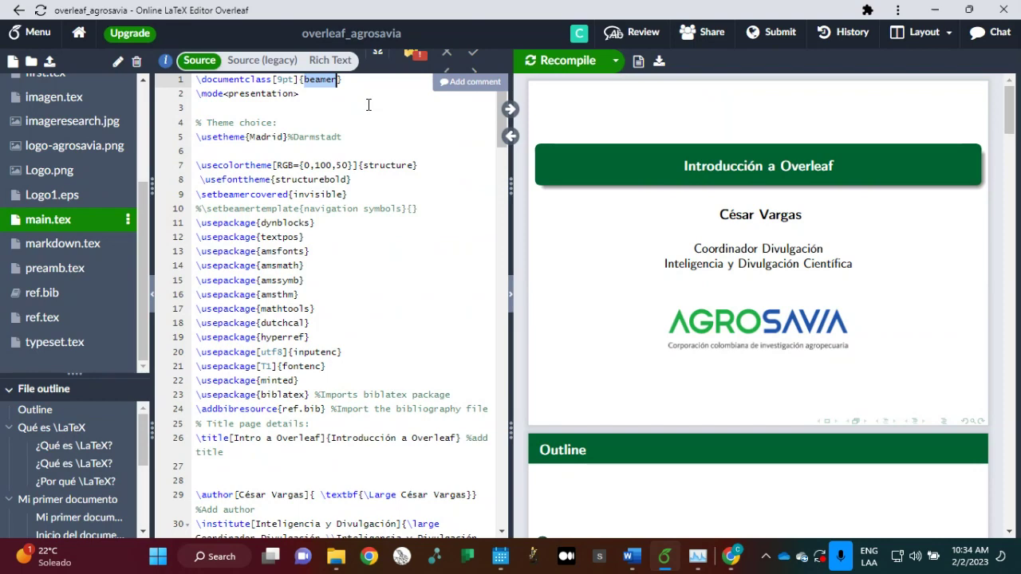
click(360, 120)
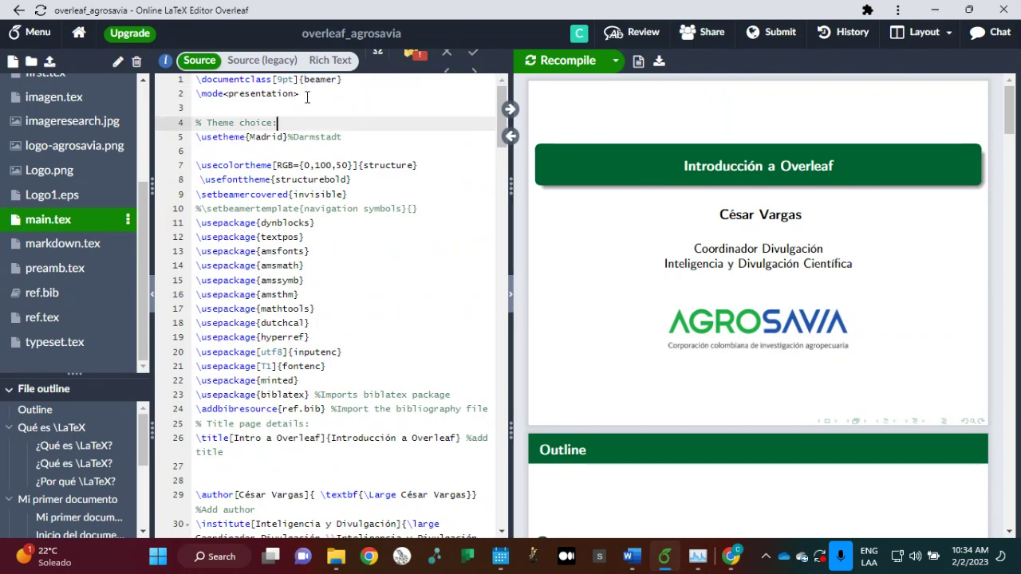
drag(301, 94, 199, 94)
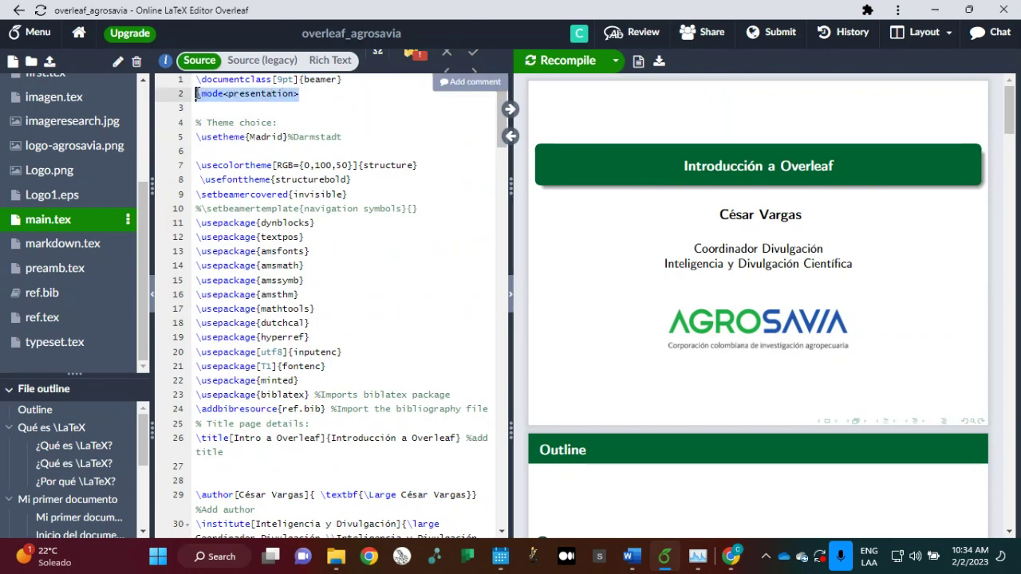
scroll(384, 180, down, 1)
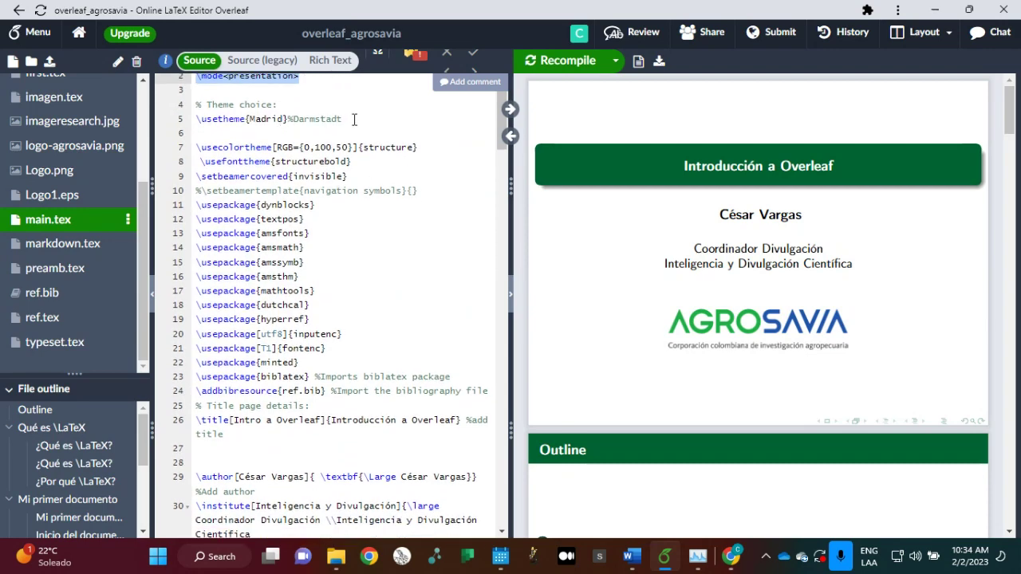
drag(354, 119, 193, 126)
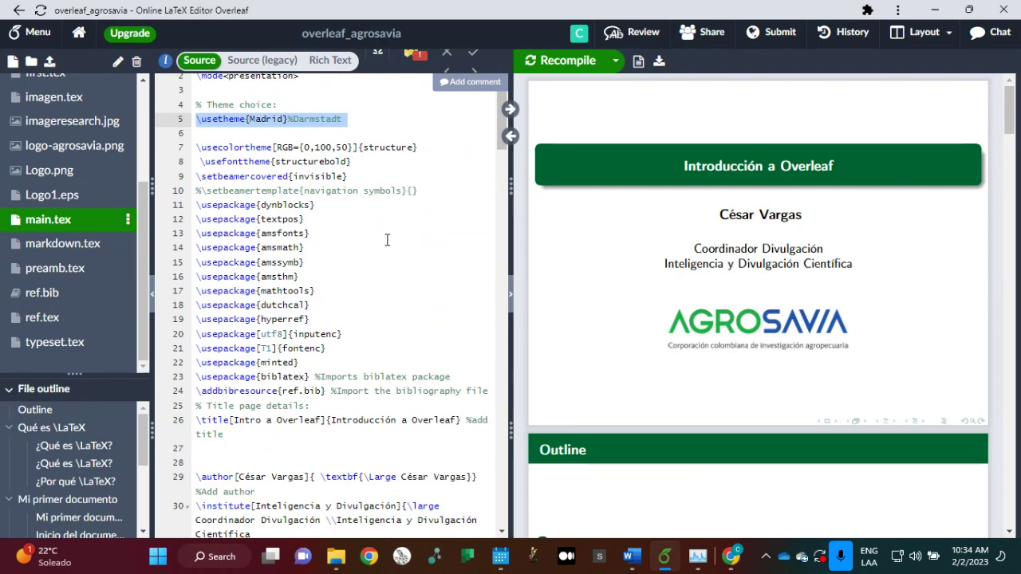
scroll(384, 317, down, 1)
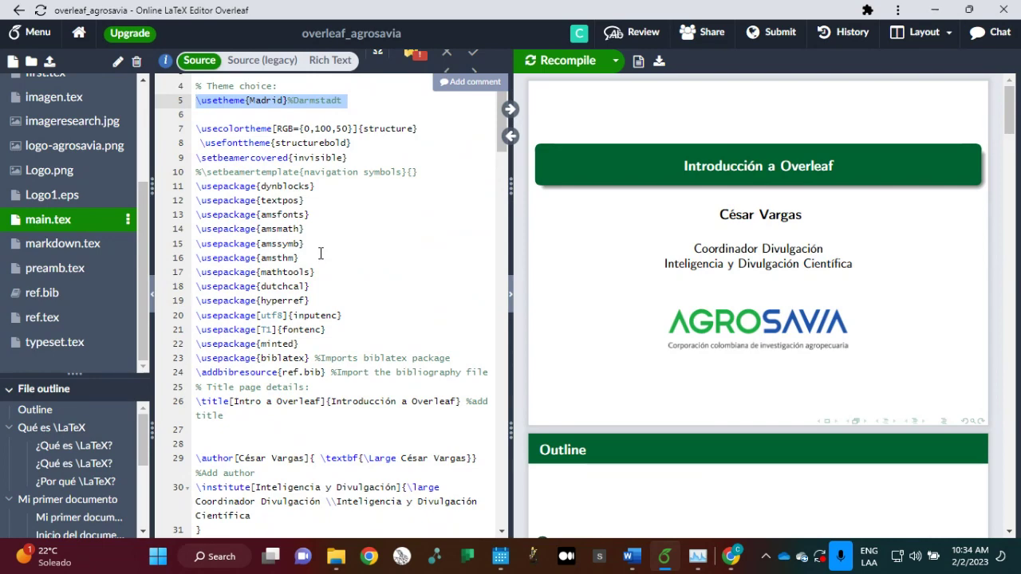
Examine the package imports in the main.tex preamble, highlighting the hyperref, inputenc and minted lines
scroll(319, 255, down, 2)
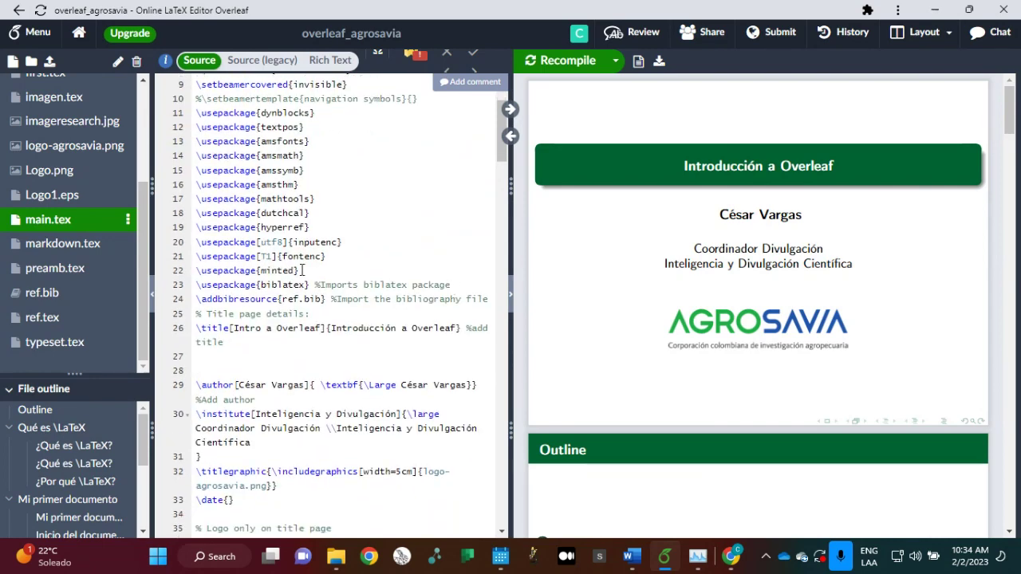
drag(311, 270, 200, 270)
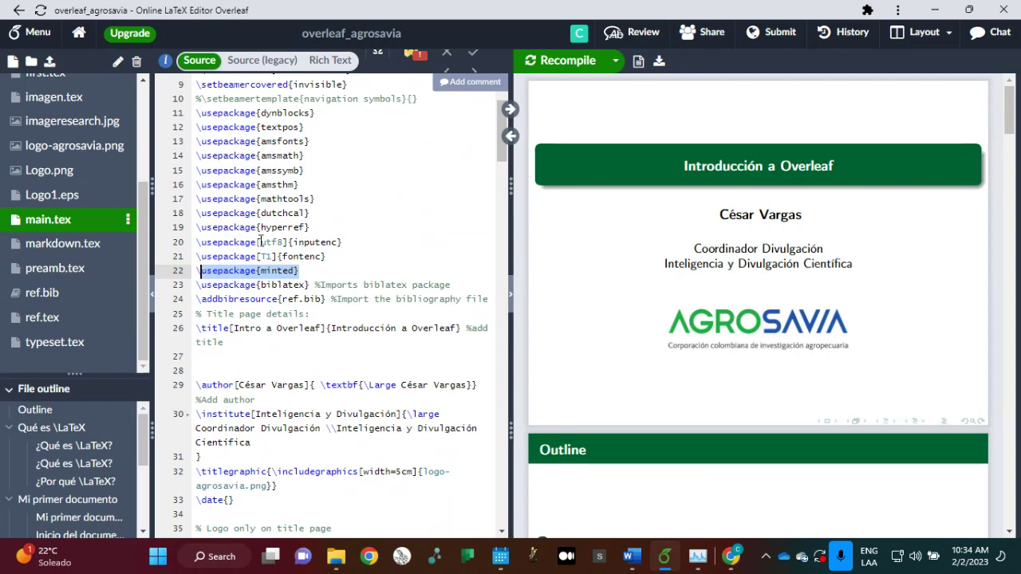
drag(314, 227, 195, 228)
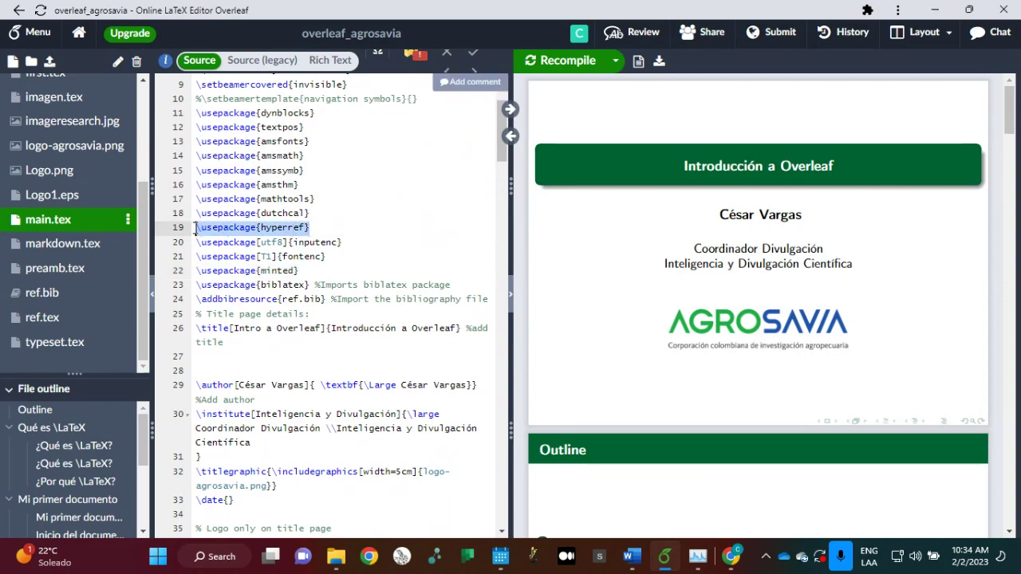
click(311, 270)
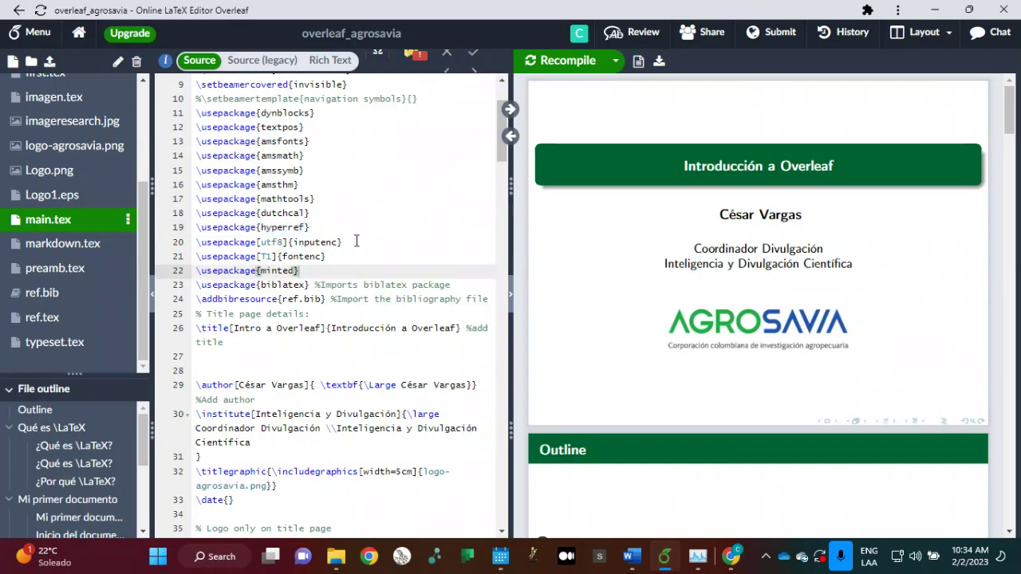
drag(358, 242, 197, 241)
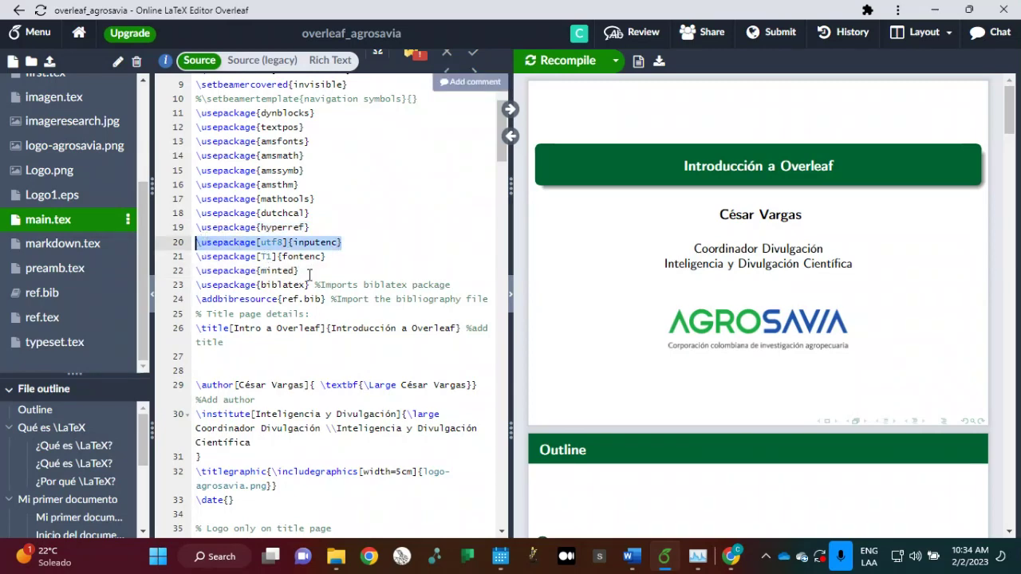
click(336, 261)
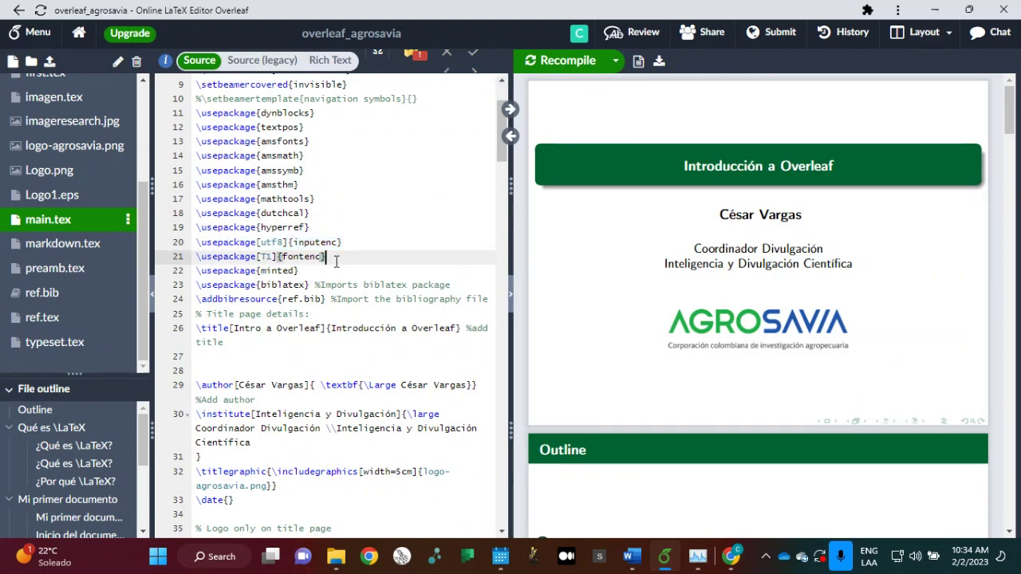
click(318, 271)
key(shift+Home)
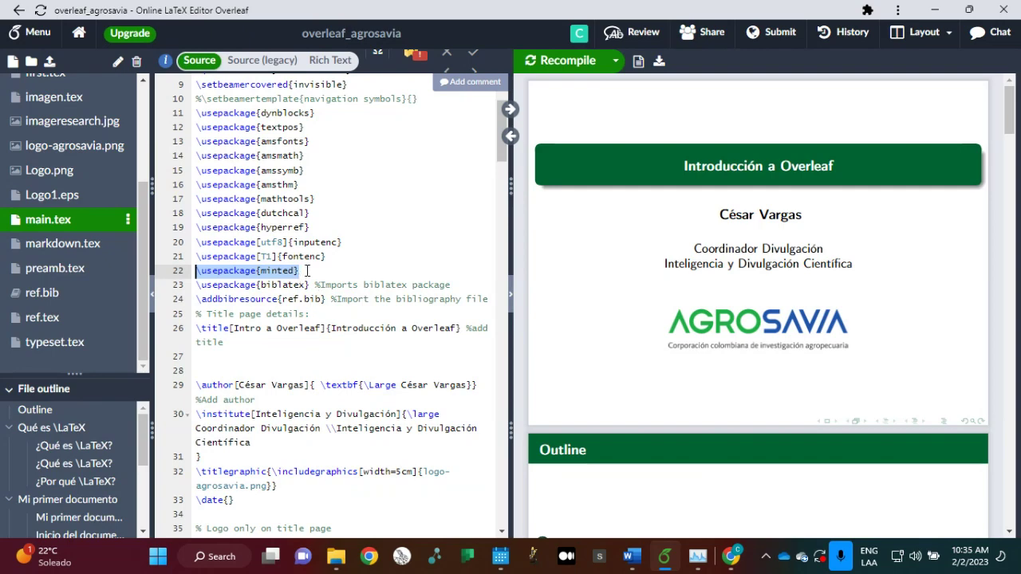
Highlight the biblatex package import and the command that adds ref.bib as the bibliography resource
scroll(307, 272, down, 1)
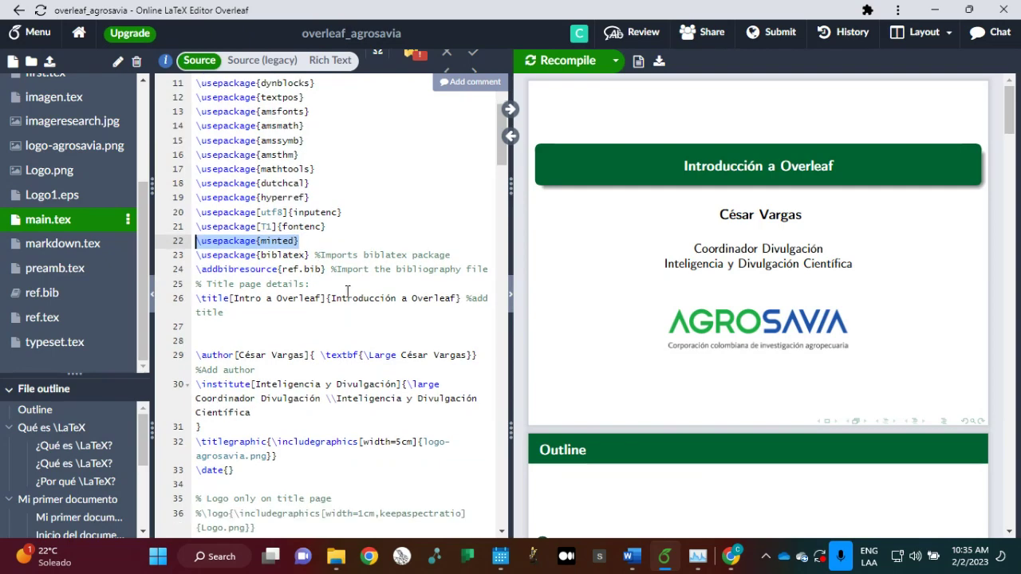
click(309, 246)
drag(309, 246, 195, 246)
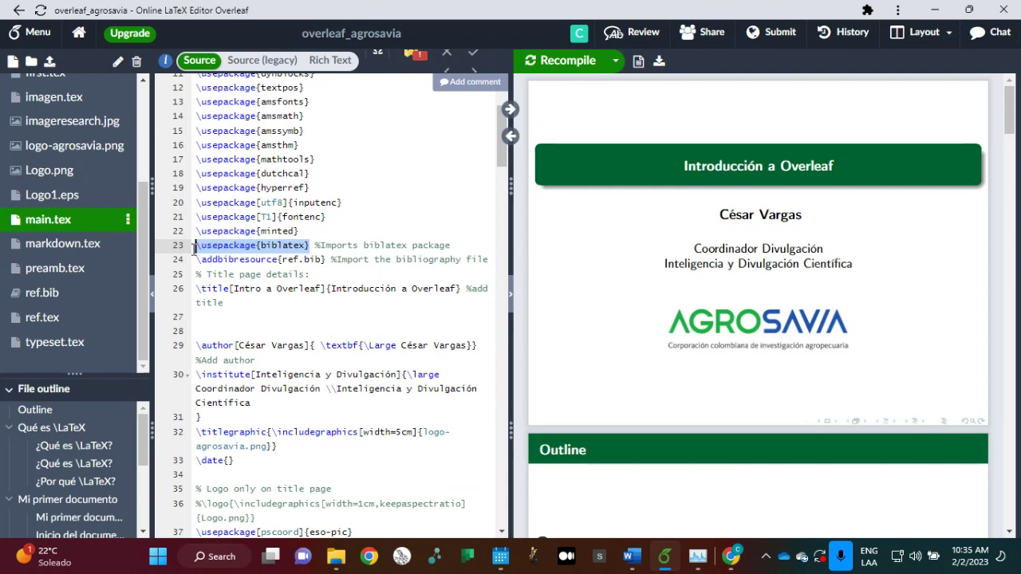
click(327, 259)
drag(327, 260, 196, 259)
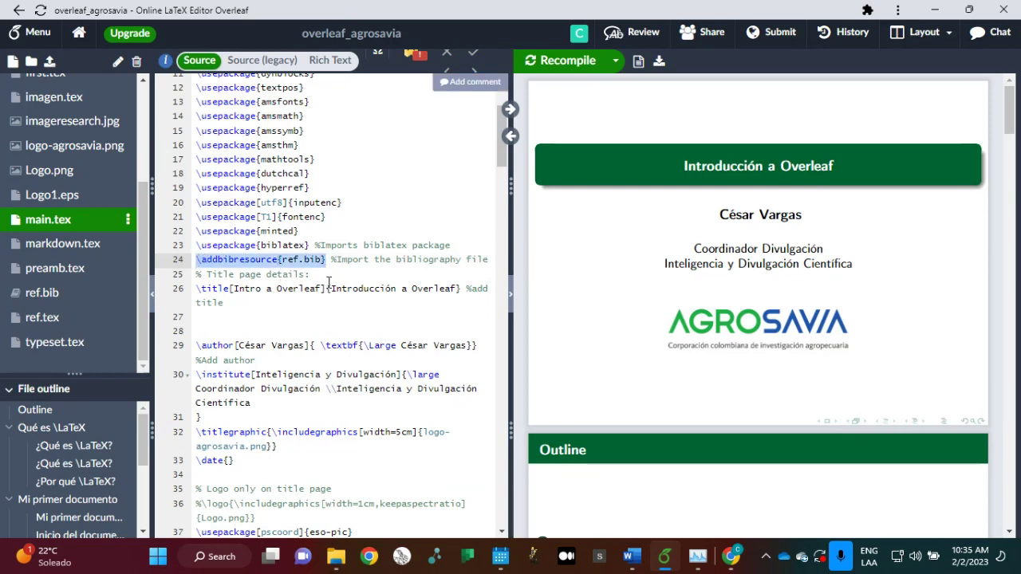
Open ref.bib and examine the article entry's type, citation key and title field
click(73, 299)
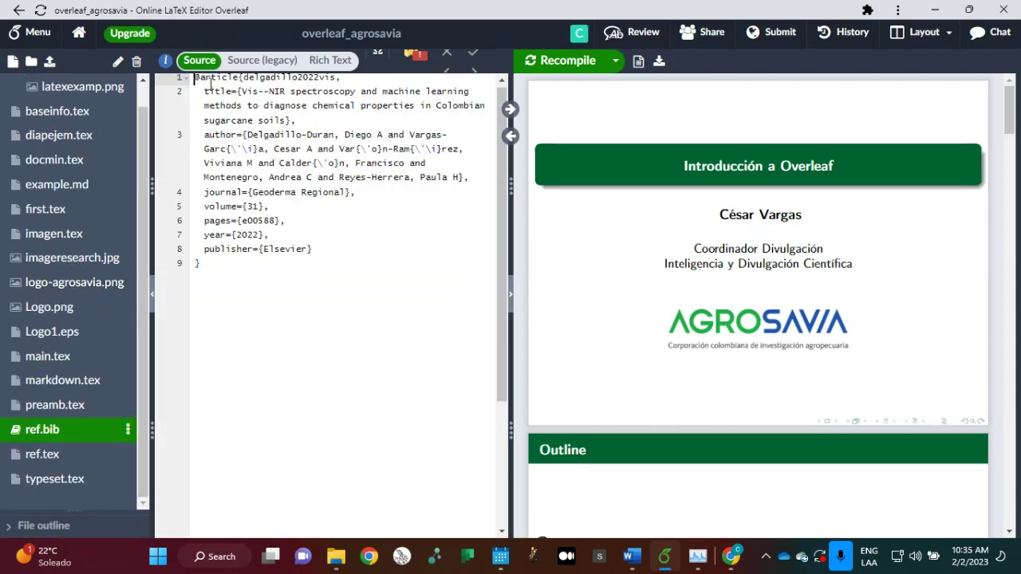
drag(194, 78, 246, 79)
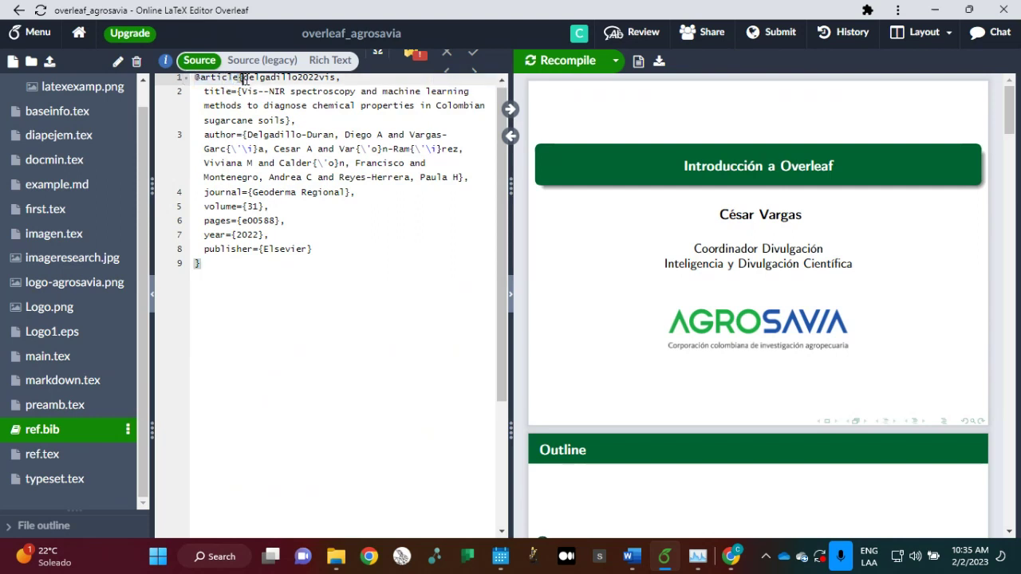
double_click(246, 80)
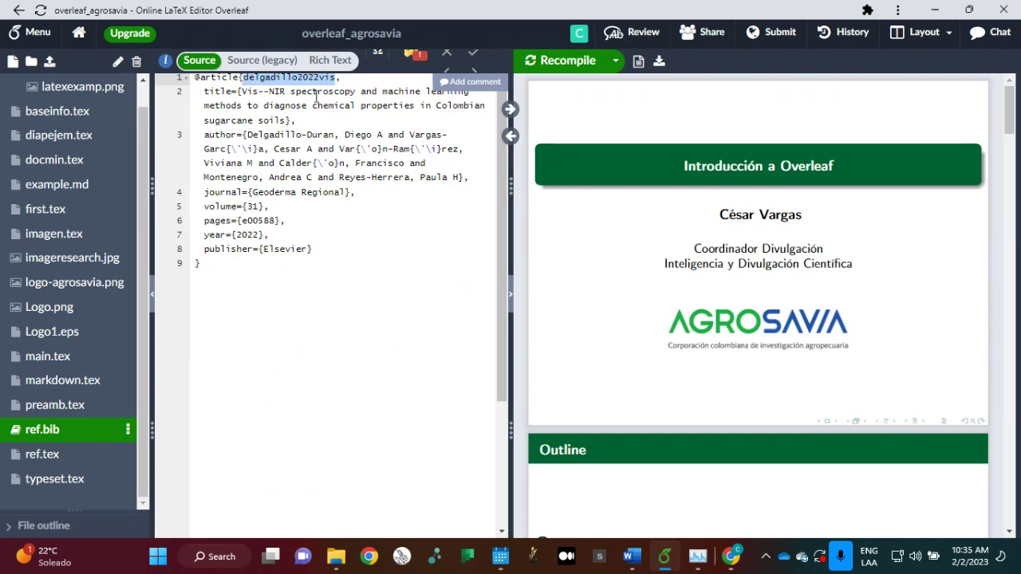
click(205, 93)
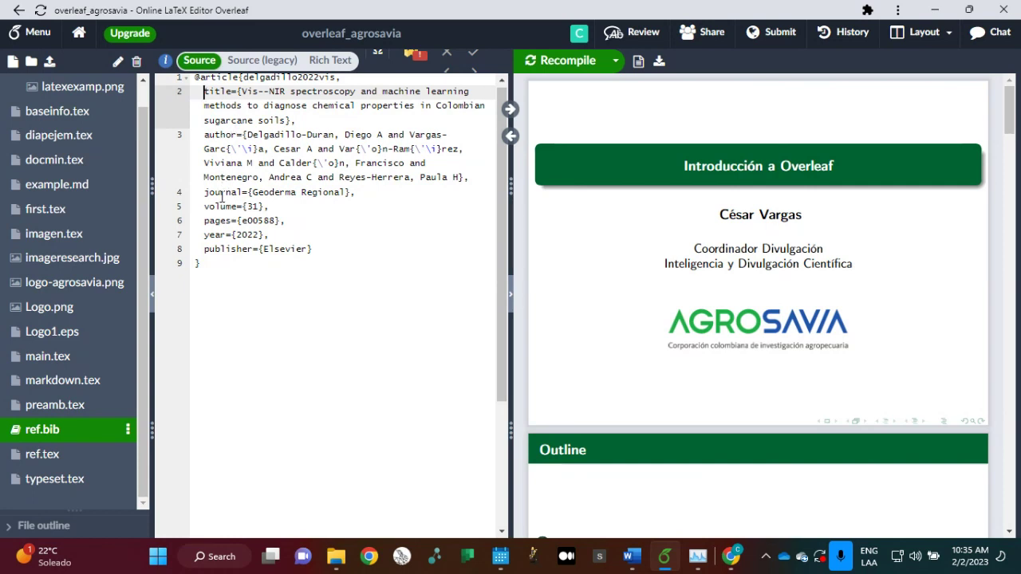
Switch to Chrome and open the Vis–NIR spectroscopy article on Colombian sugarcane soils from the author's Google Scholar profile
click(730, 556)
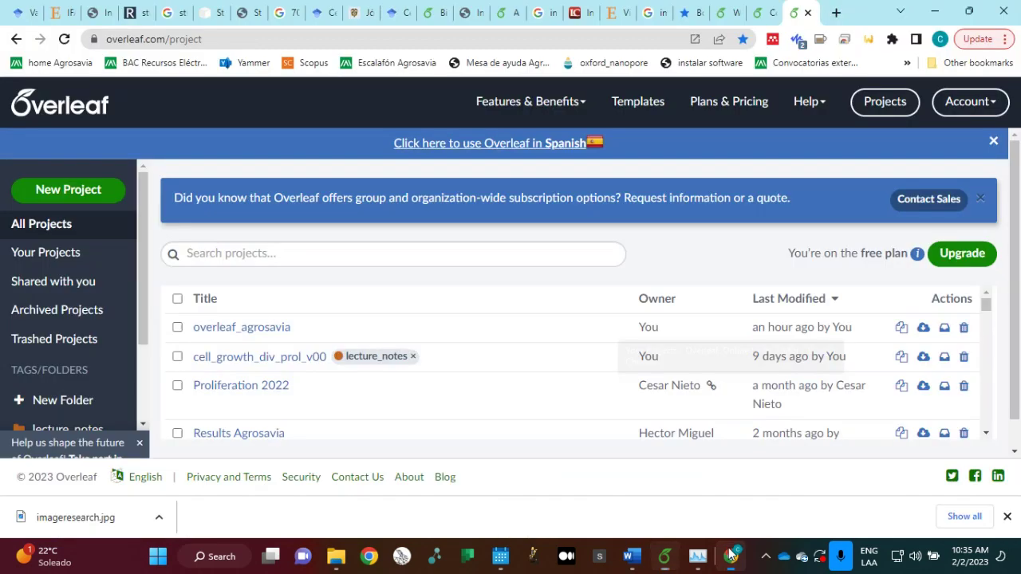
click(834, 14)
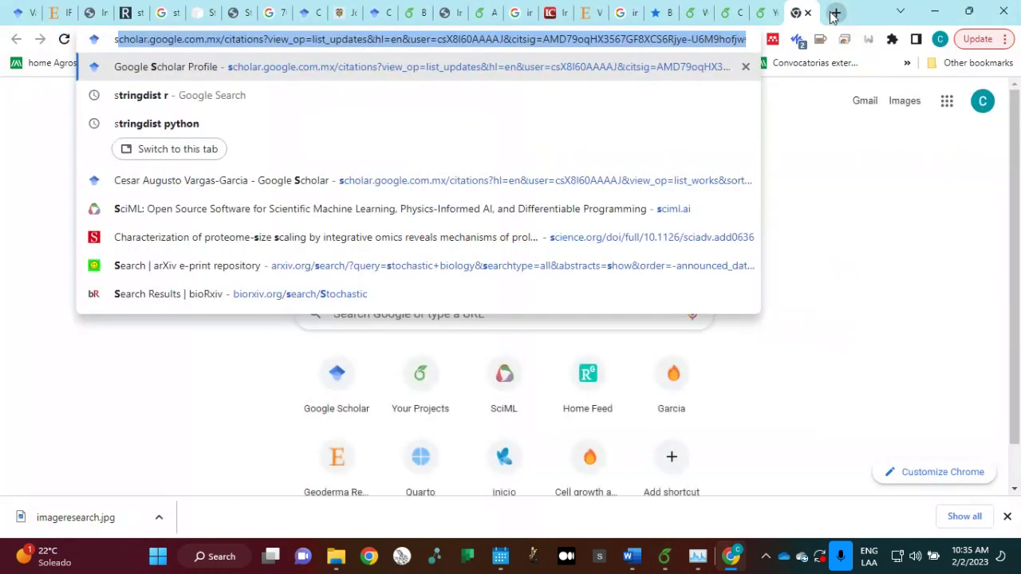
click(539, 180)
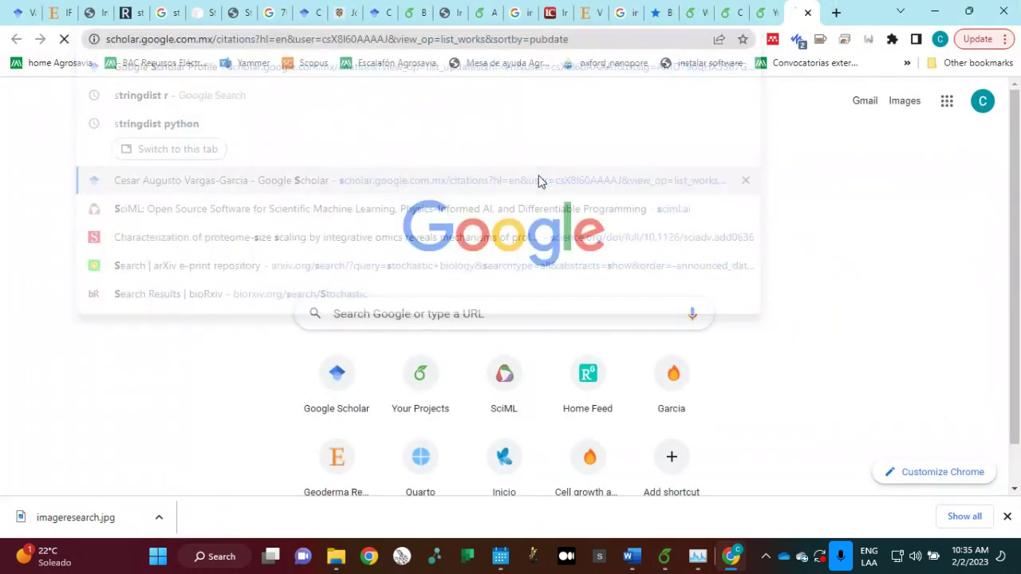
scroll(297, 353, down, 2)
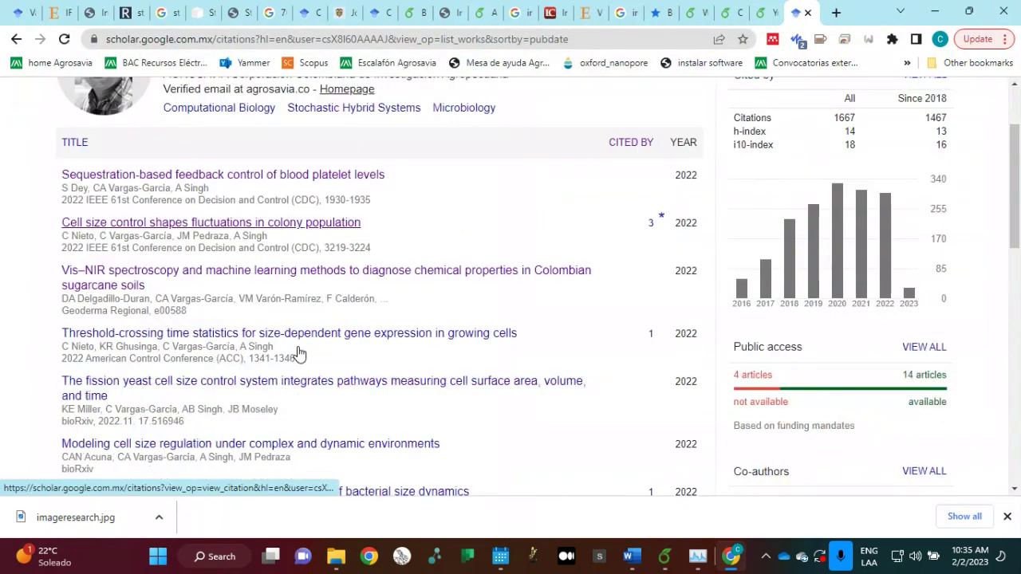
click(327, 283)
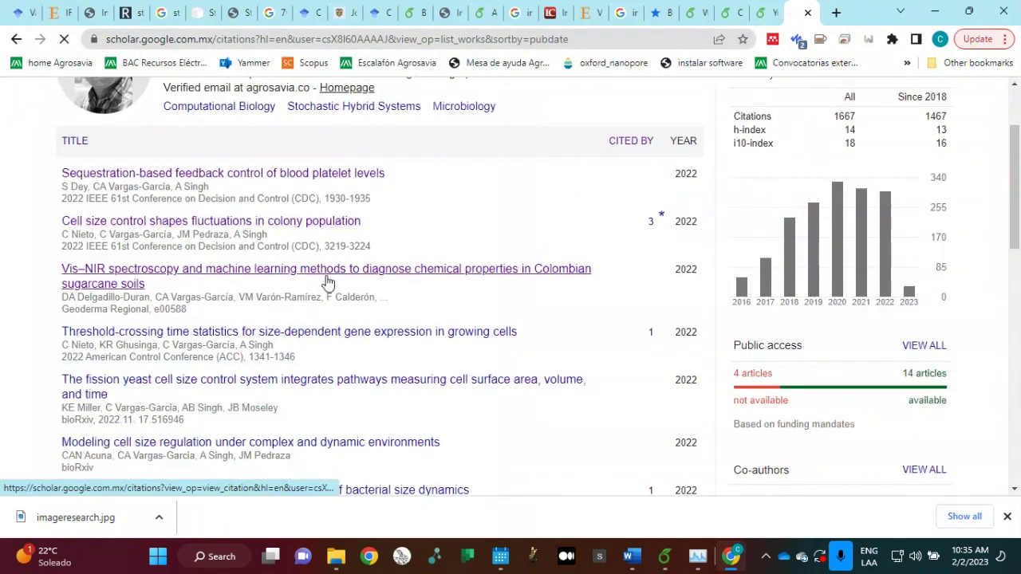
Review the article's publication details and copy its full title
scroll(442, 302, down, 3)
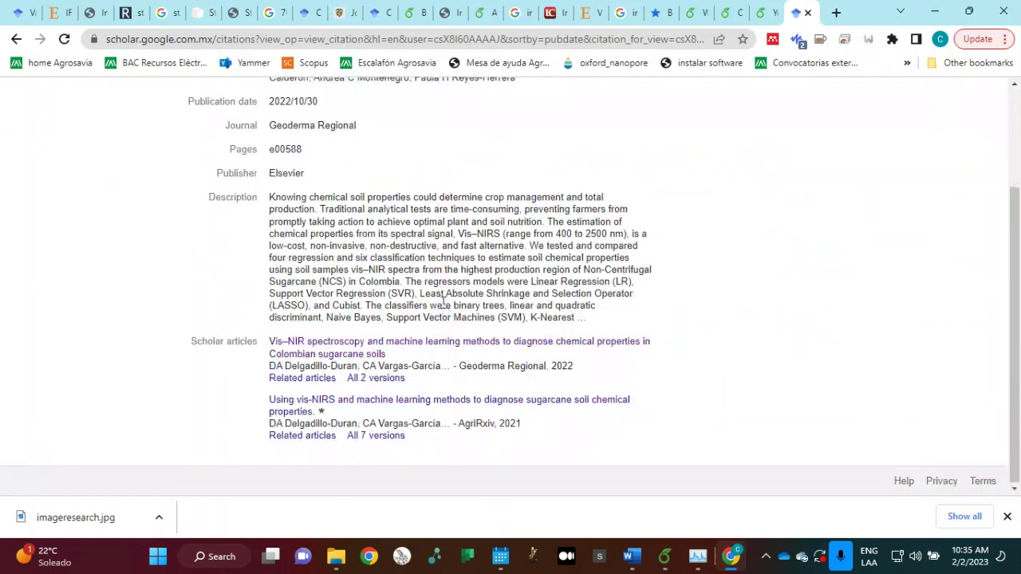
scroll(443, 301, up, 1)
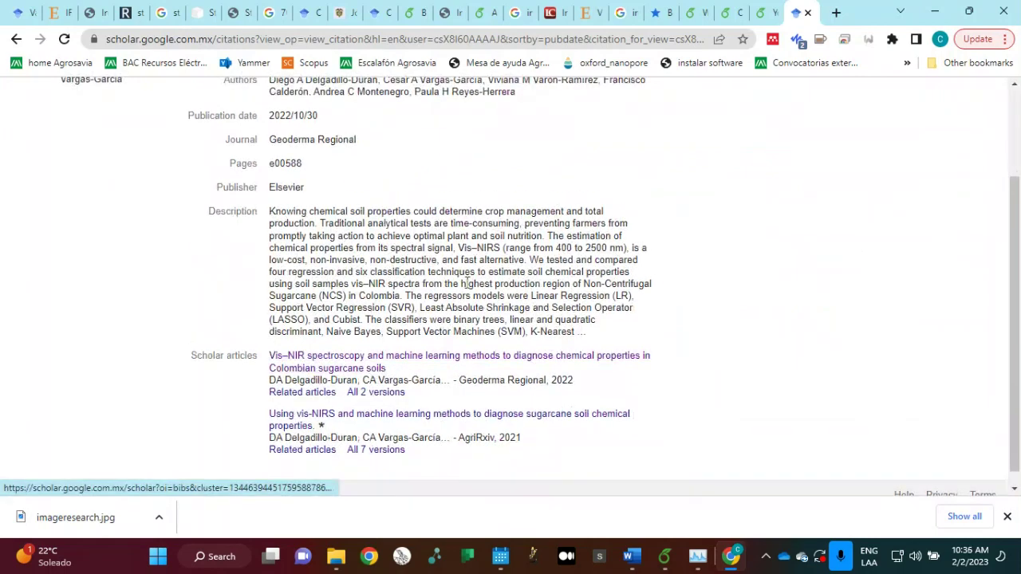
scroll(467, 283, up, 2)
scroll(467, 282, down, 2)
scroll(348, 221, up, 2)
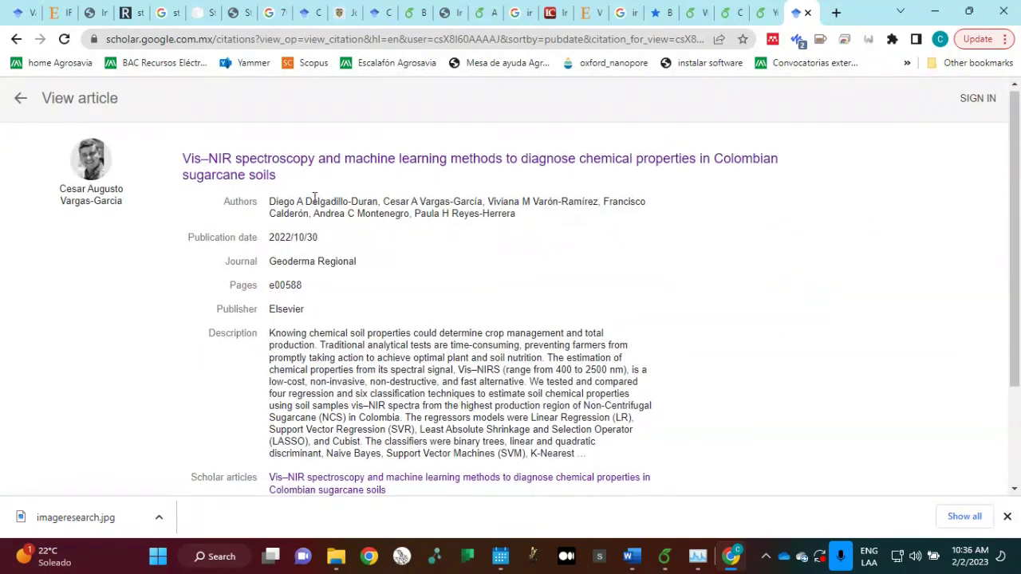
drag(280, 182, 181, 159)
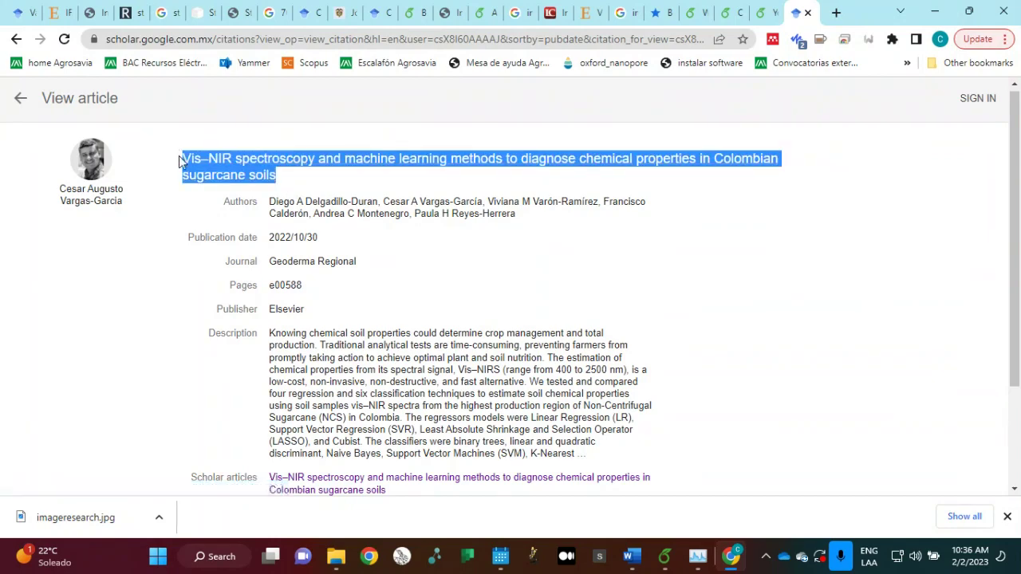
Find Google Scholar in a new browser tab by searching for "scholar", and search there for the copied article title
click(835, 13)
text(schos)
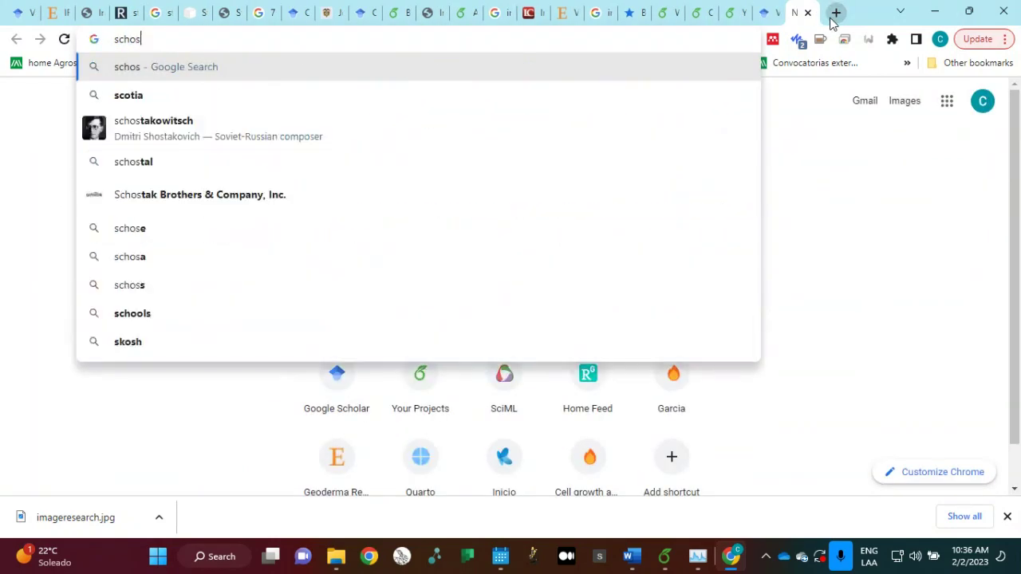
key(BackSpace)
text(lar)
key(BackSpace)
key(Return)
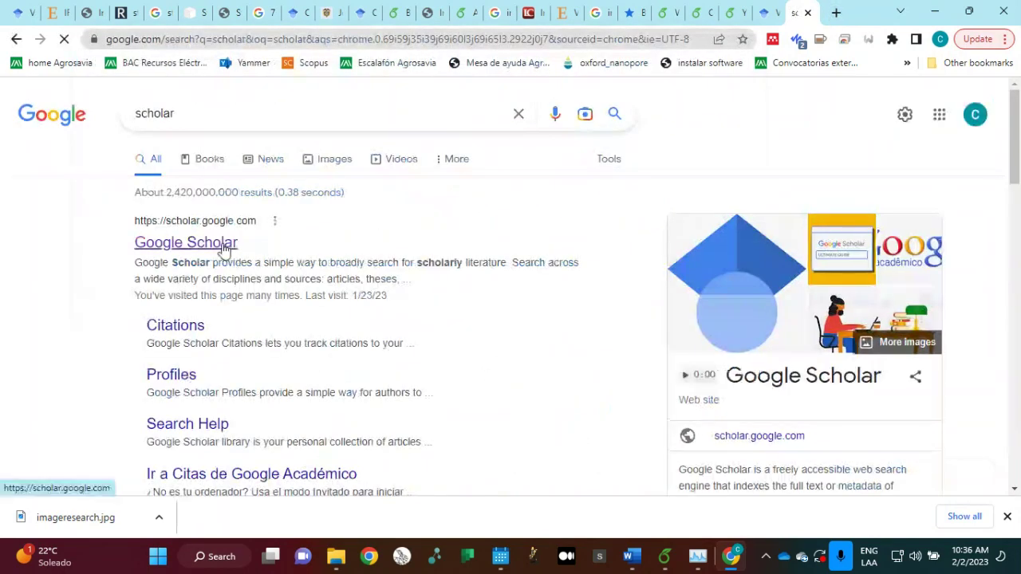
click(224, 249)
key(ctrl+v)
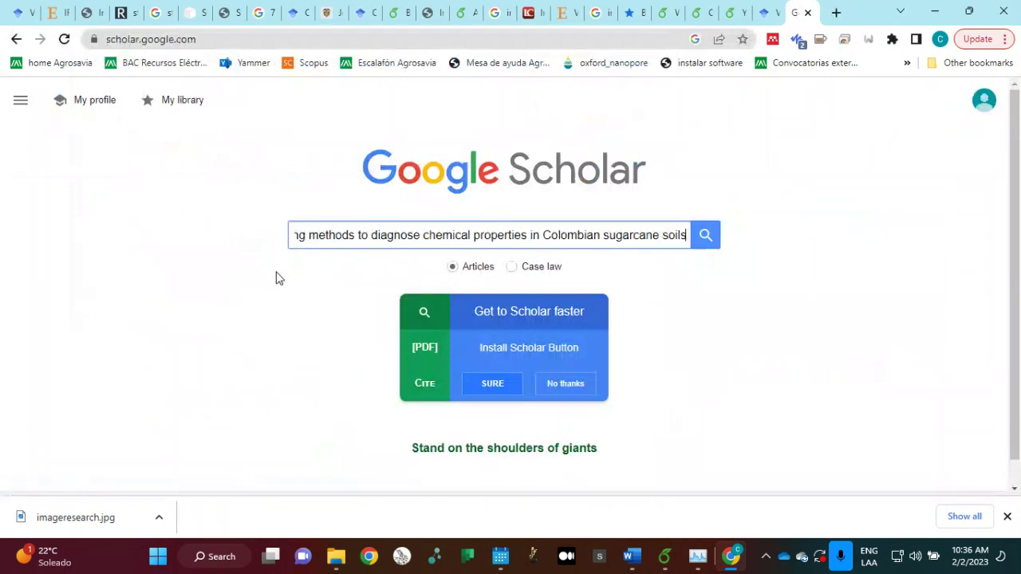
key(Return)
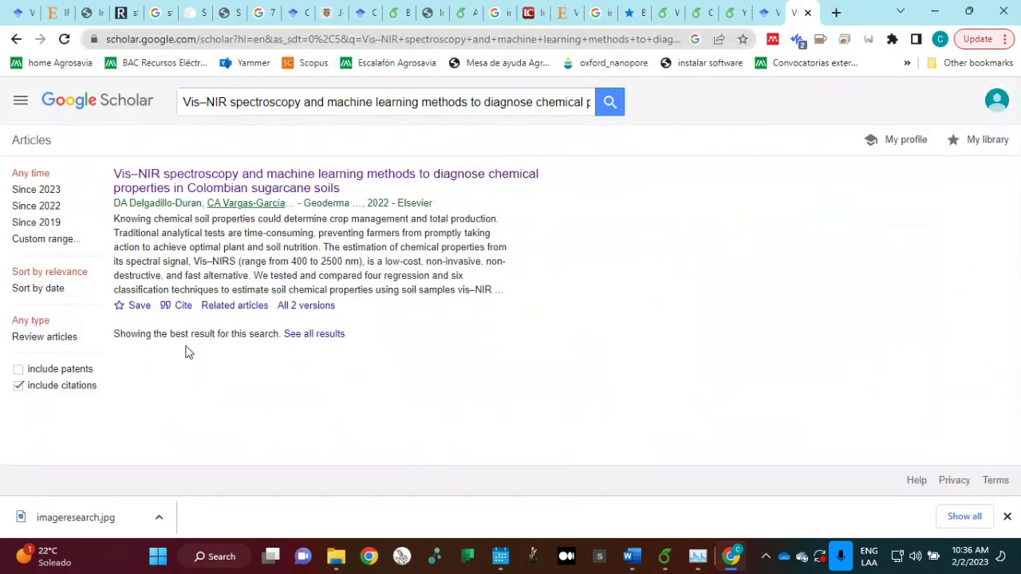
Open the article's citation in BibTeX format and select the whole entry
click(177, 307)
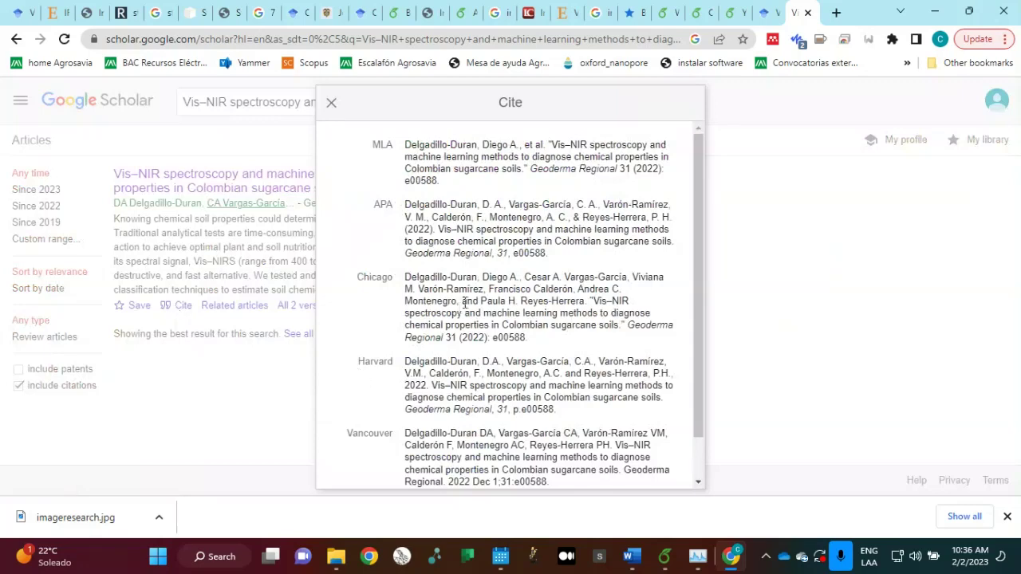
scroll(464, 303, down, 1)
scroll(465, 303, down, 1)
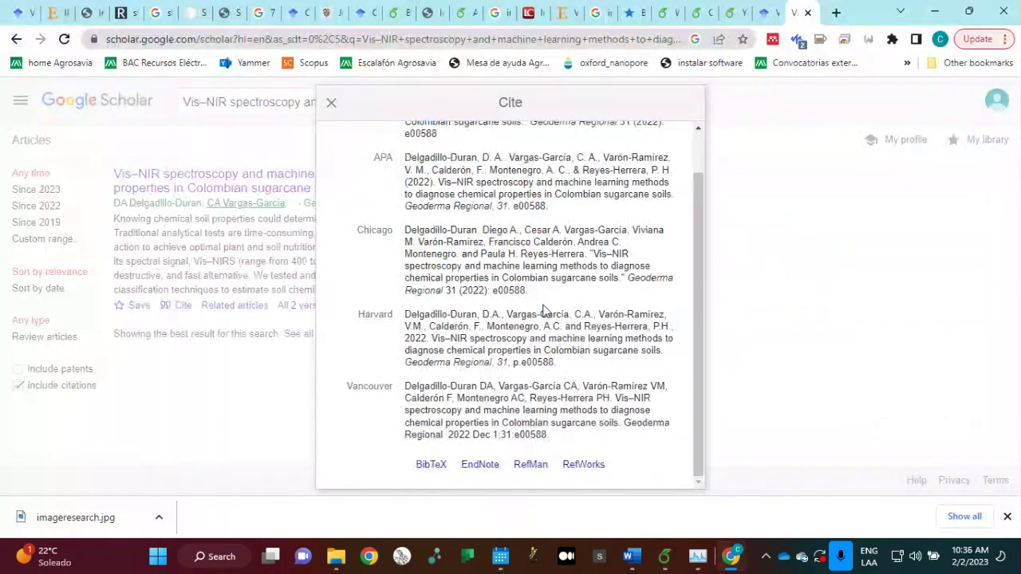
click(431, 469)
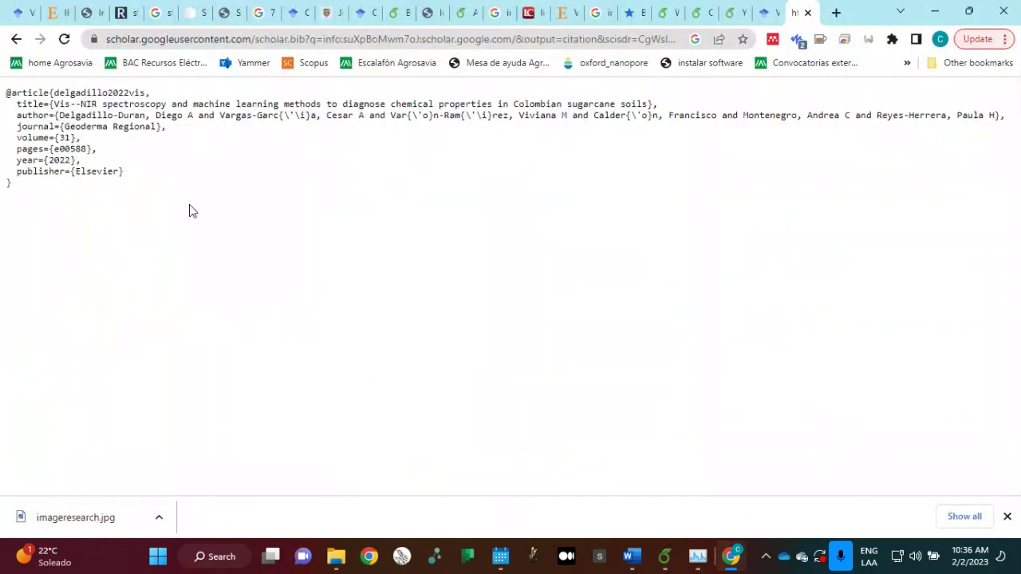
drag(54, 195, 3, 94)
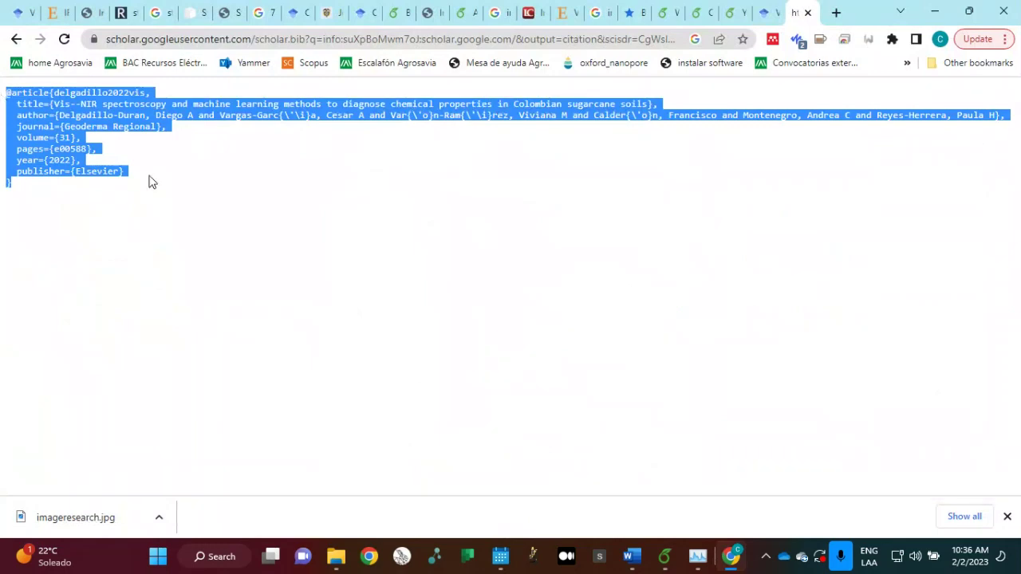
Return to Overleaf, open main.tex and highlight the ref.bib file name in the addbibresource command
key(alt+Tab)
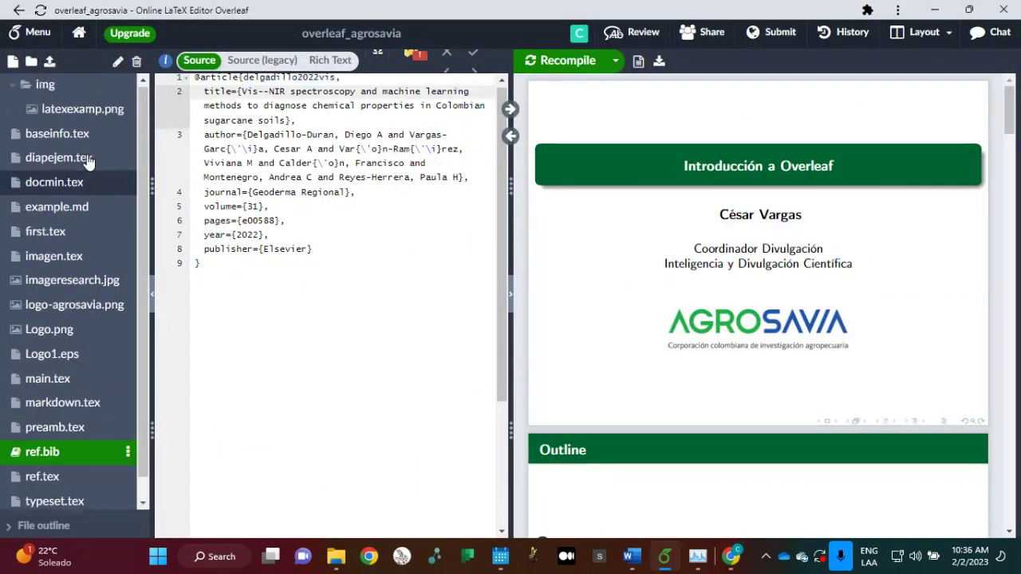
scroll(72, 355, up, 1)
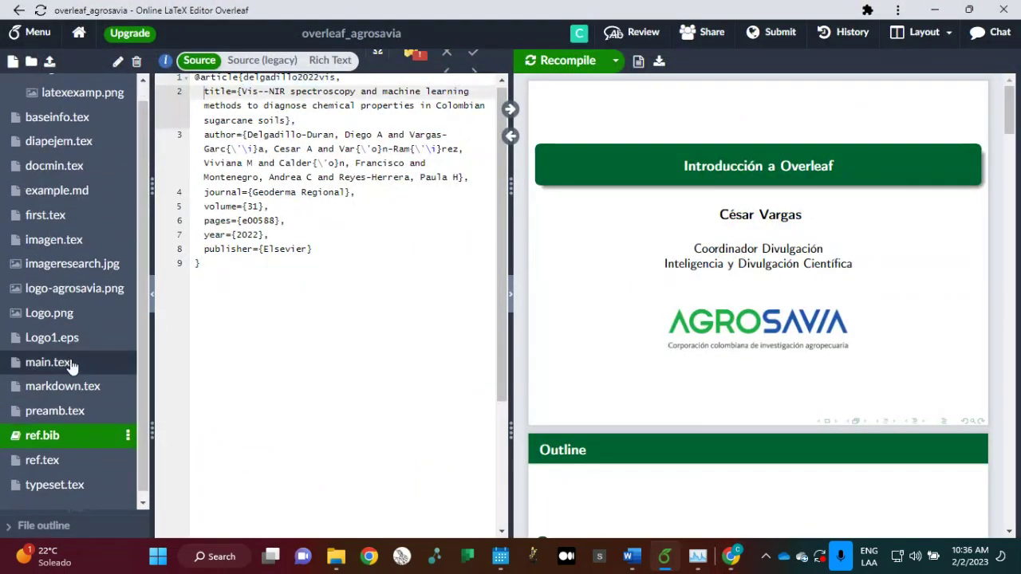
click(69, 360)
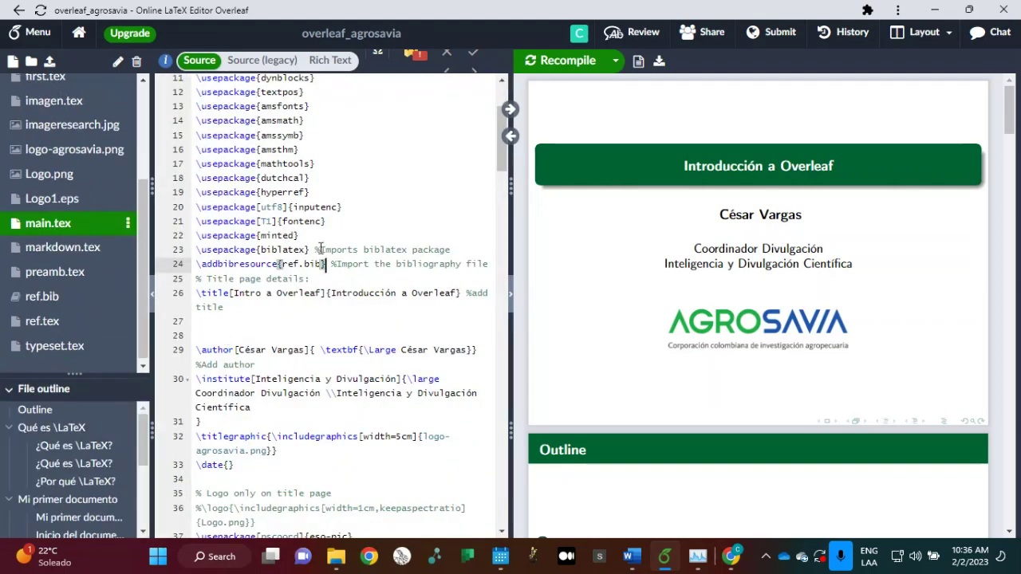
drag(283, 264, 320, 264)
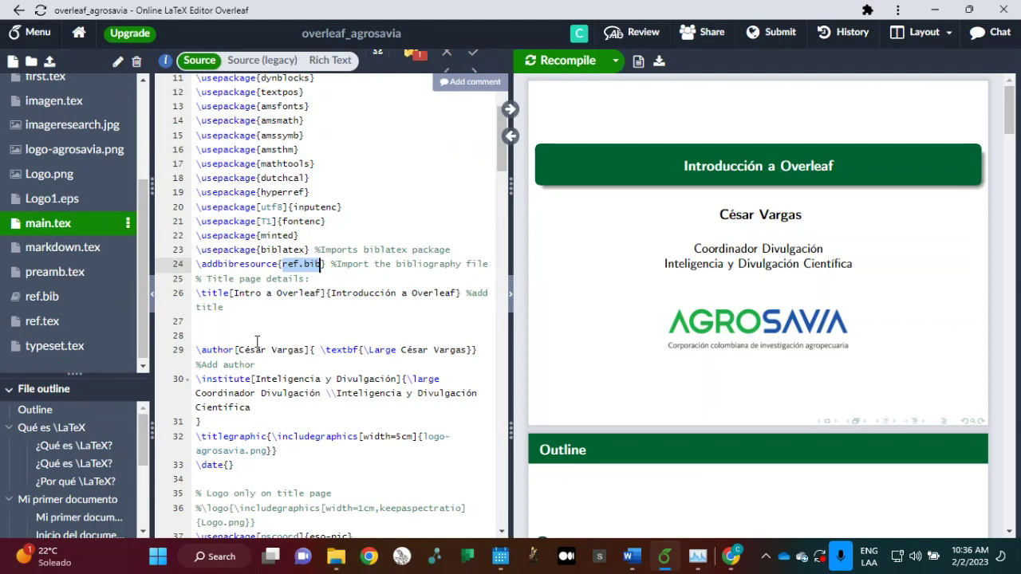
Browse the project's version history and view the 8:37 am version of main.tex
click(847, 38)
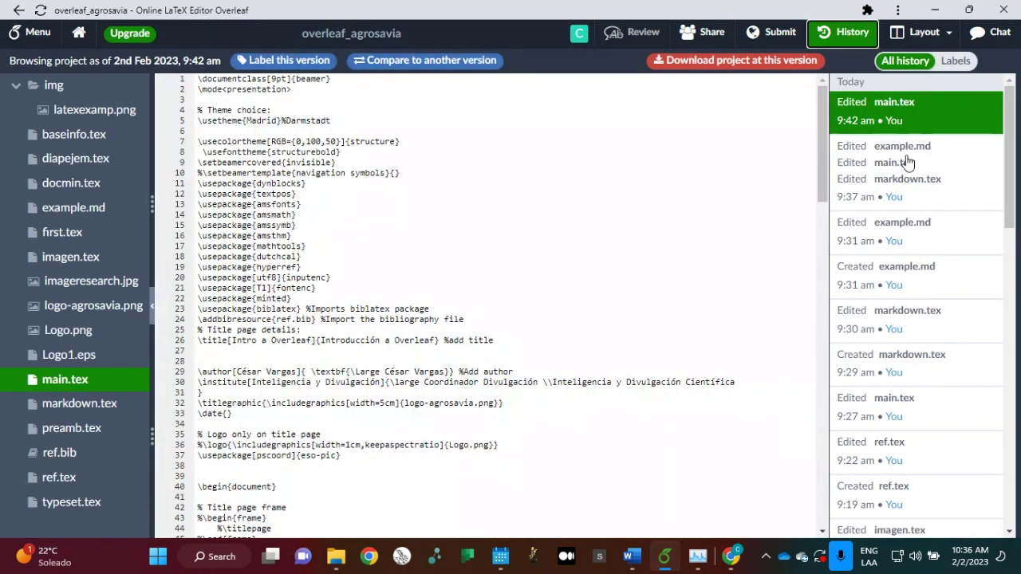
scroll(910, 199, down, 5)
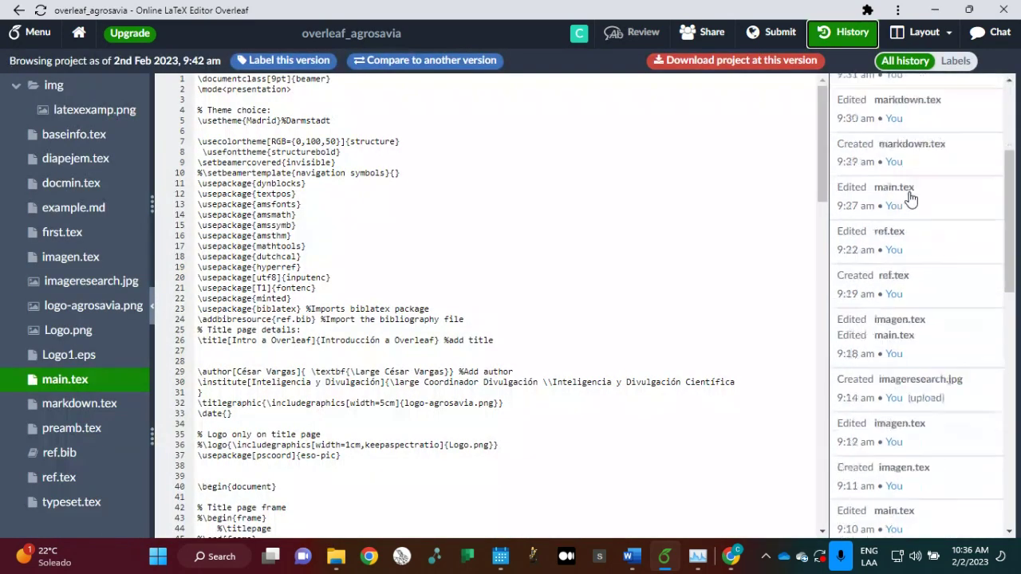
scroll(910, 199, down, 8)
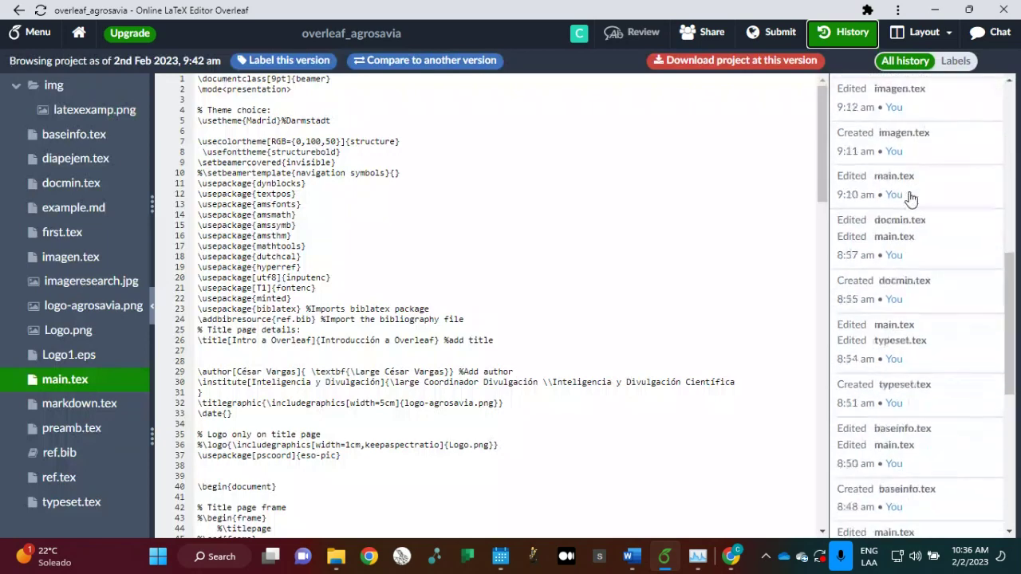
scroll(910, 199, down, 10)
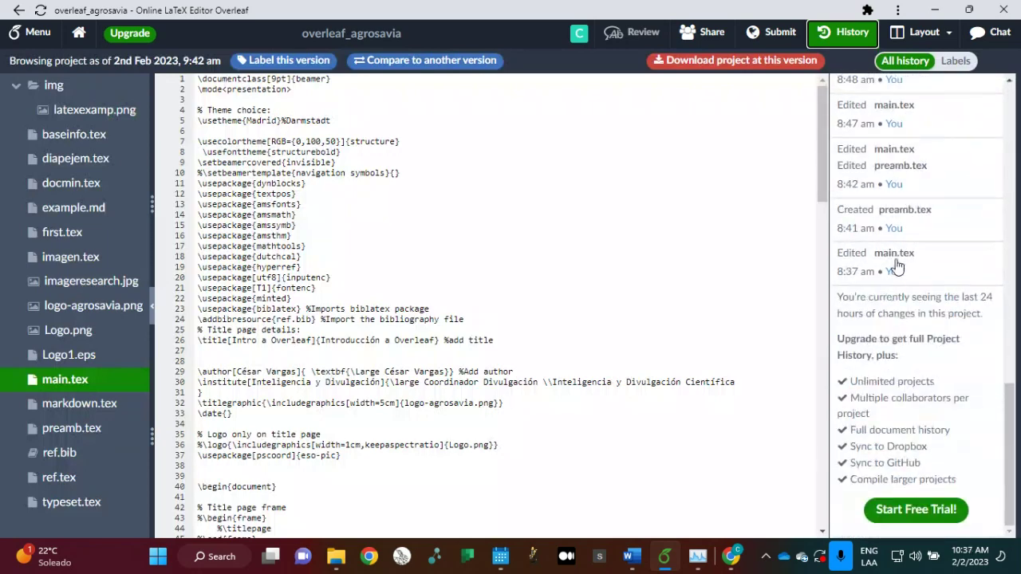
click(895, 265)
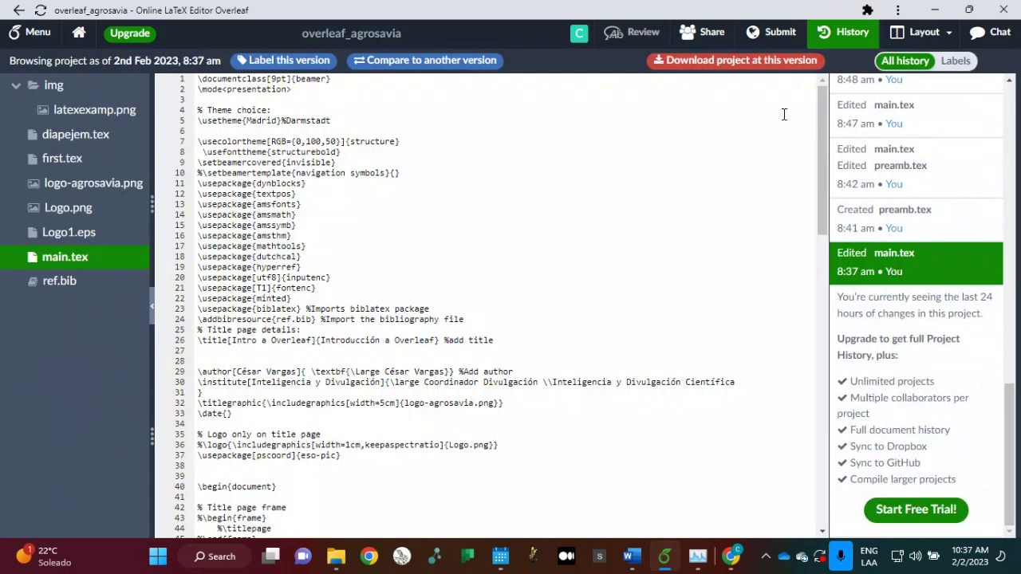
Return to the 9:42 am version in the project history and close the history view
scroll(897, 175, up, 20)
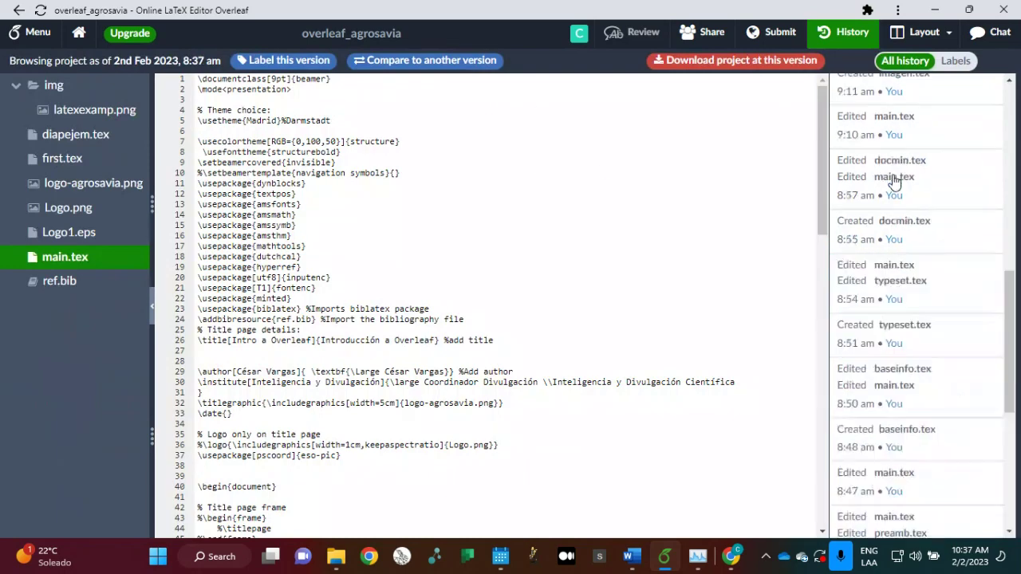
click(923, 131)
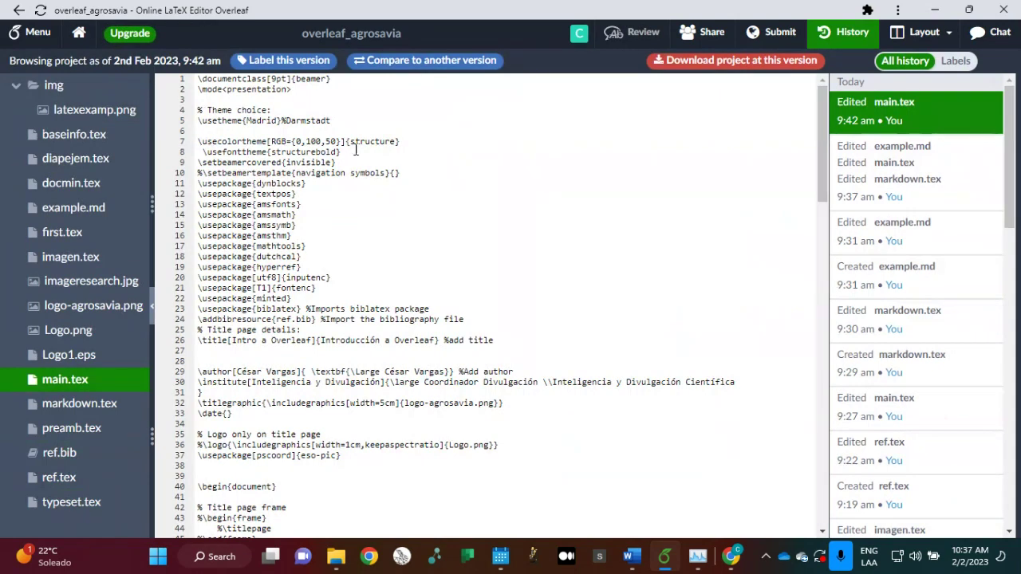
click(843, 32)
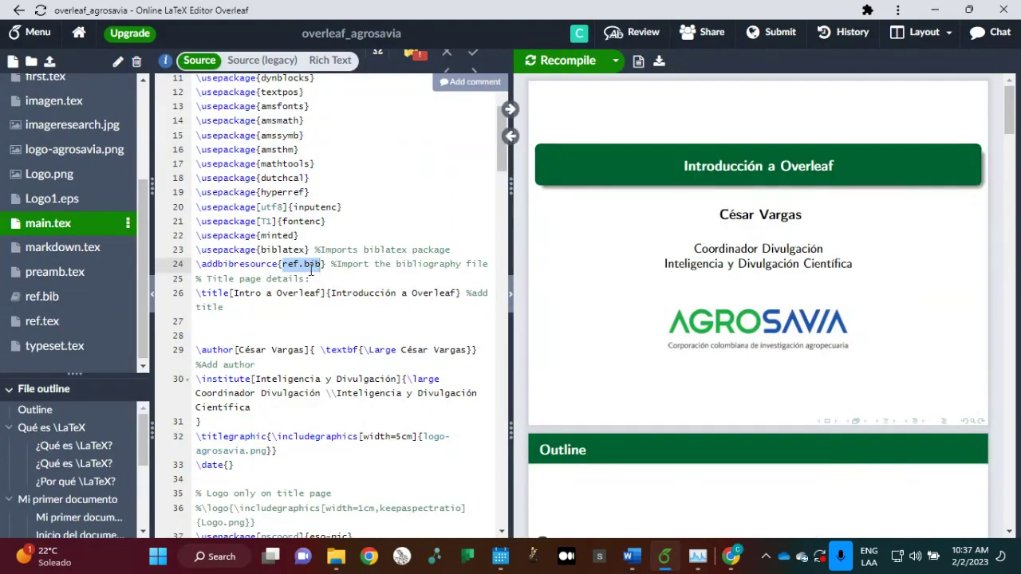
Highlight ref.bib in the addbibresource command and the cite command in the "¿Por qué LaTeX?" frame of main.tex
click(294, 276)
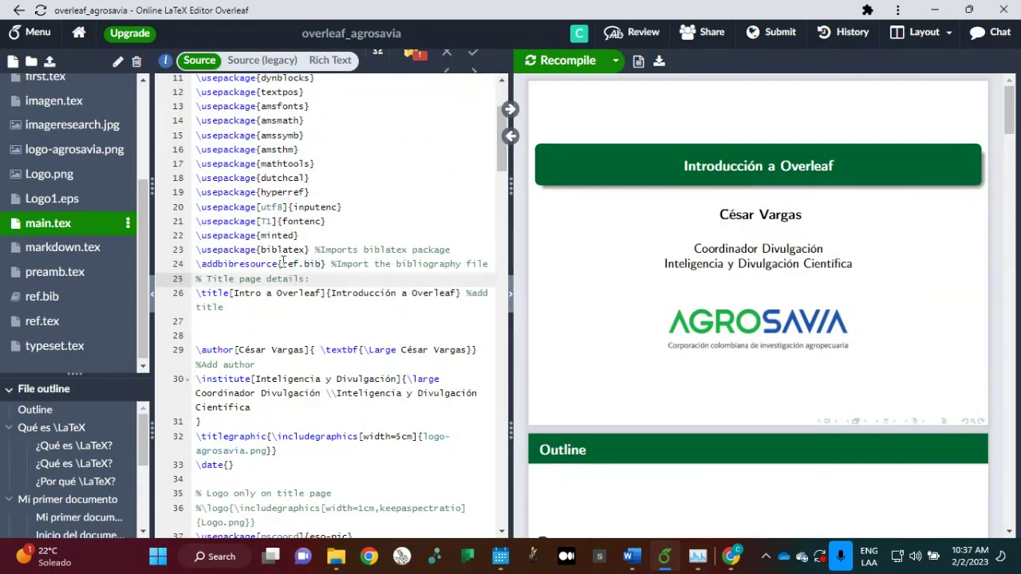
drag(282, 262, 321, 266)
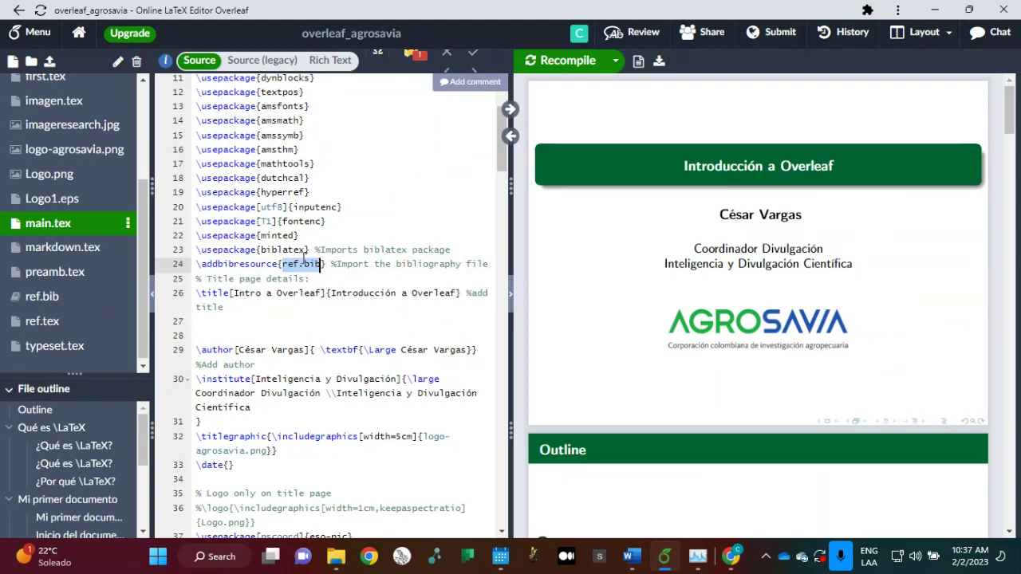
scroll(304, 317, down, 3)
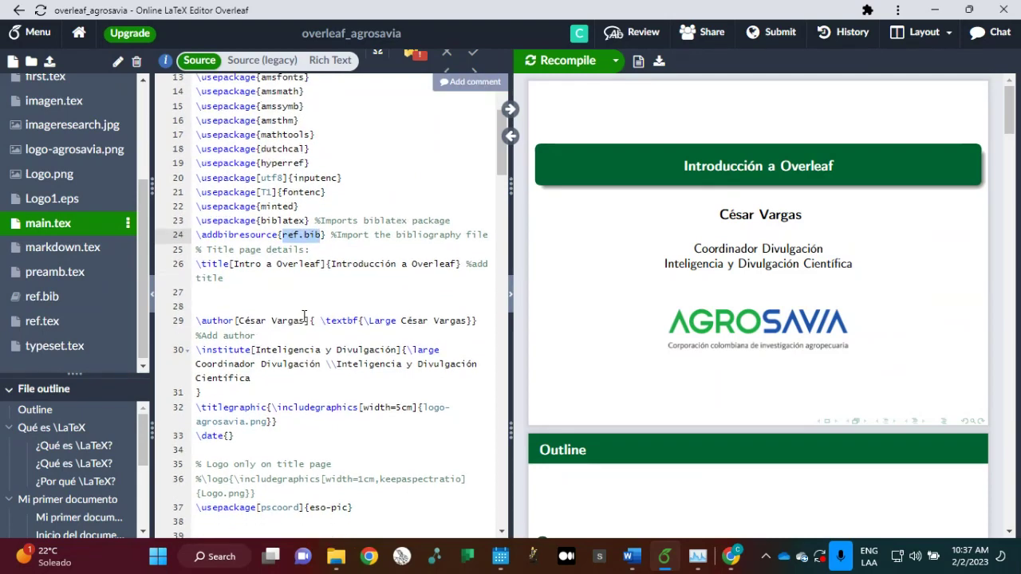
scroll(304, 316, down, 10)
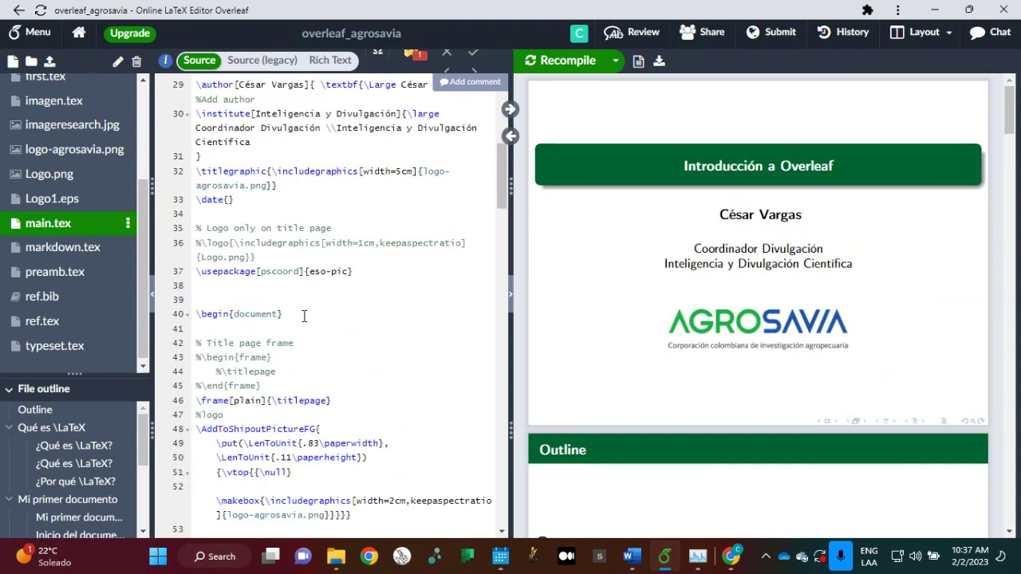
scroll(304, 316, down, 6)
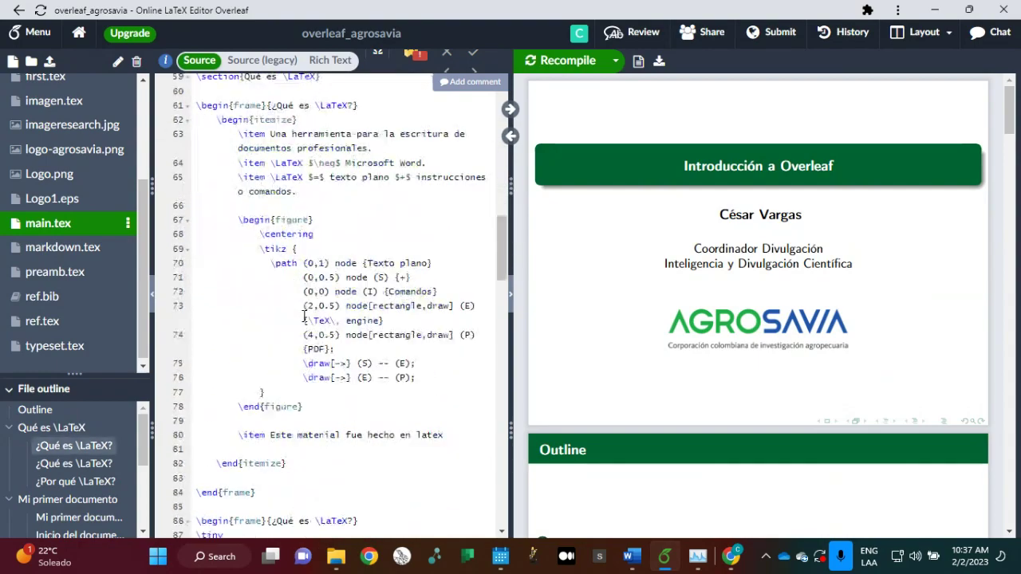
scroll(303, 316, down, 9)
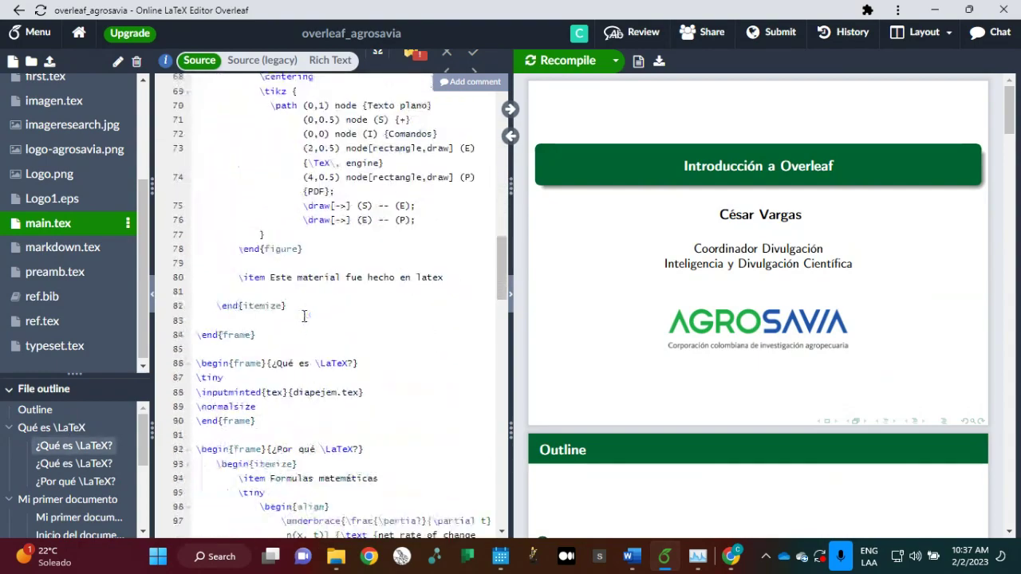
scroll(304, 317, down, 4)
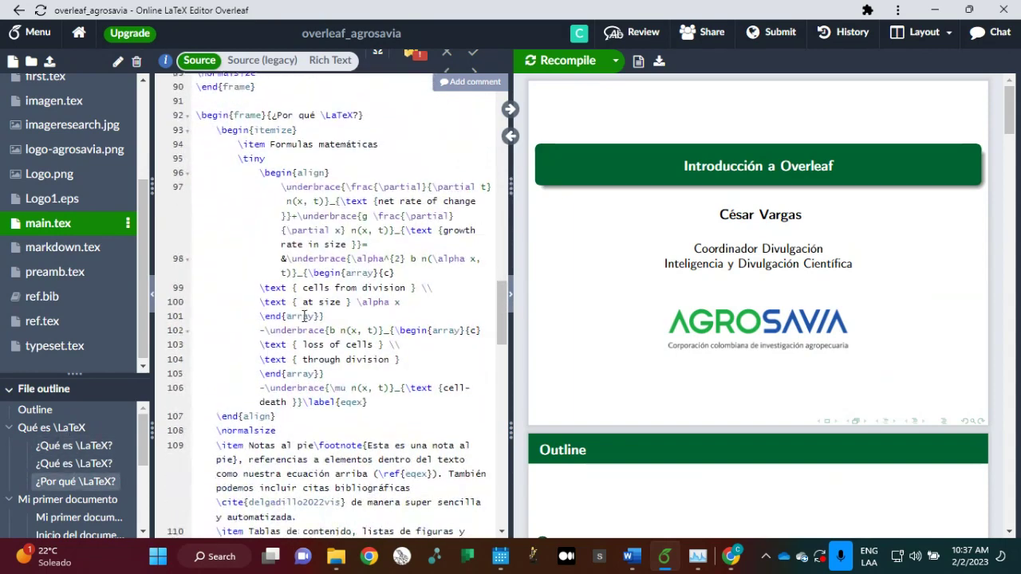
scroll(354, 386, down, 1)
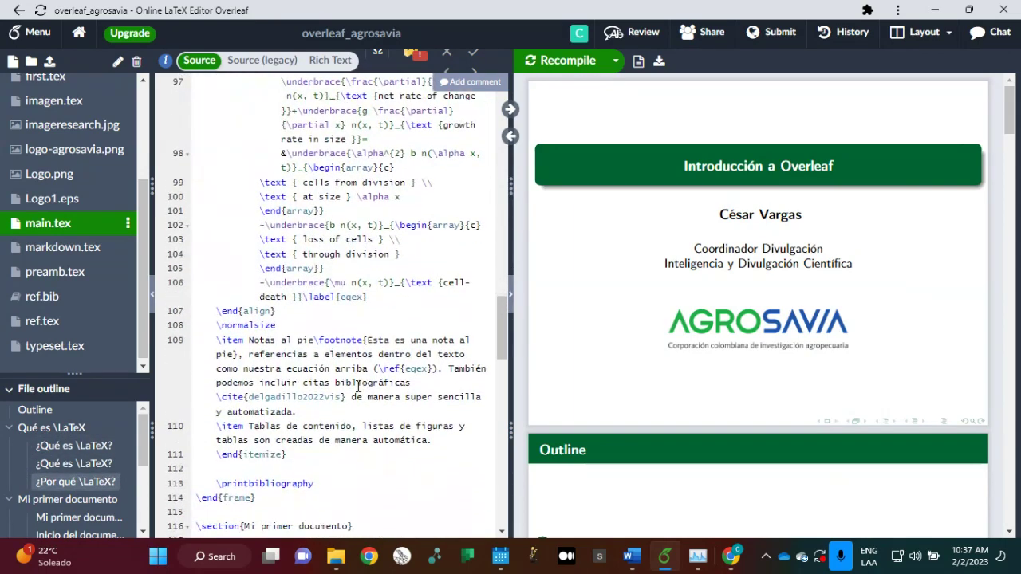
drag(347, 388, 214, 386)
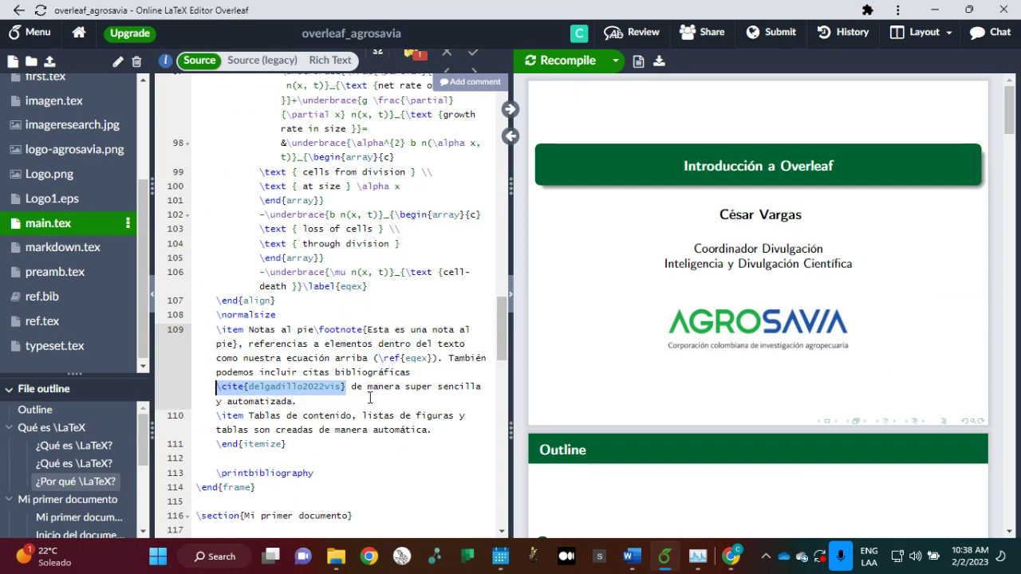
Highlight the align equation in the "¿Por qué LaTeX?" frame and the inputminted line for preamb.tex in the "Inicio del documento" frame
scroll(353, 409, up, 4)
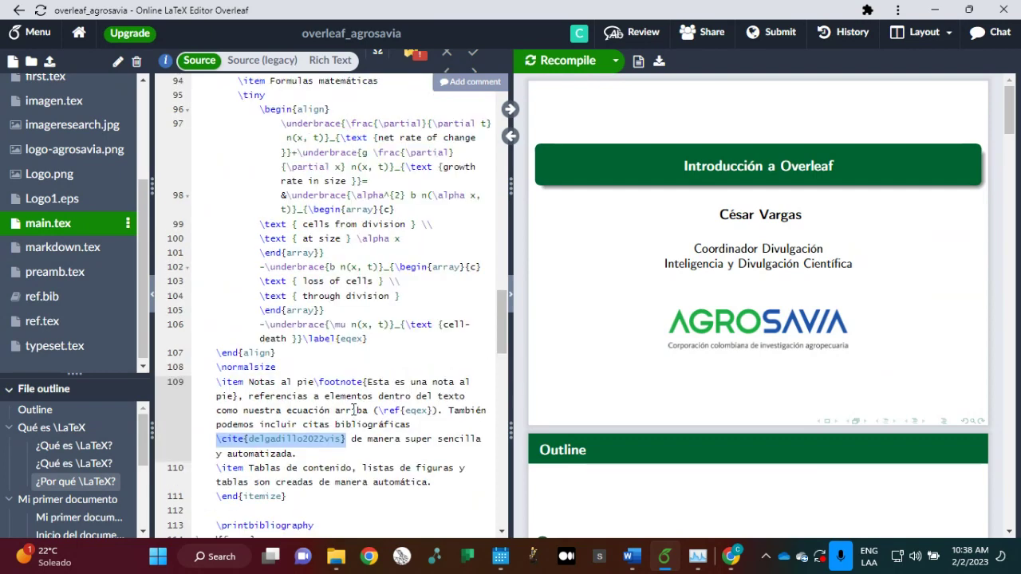
drag(263, 208, 391, 440)
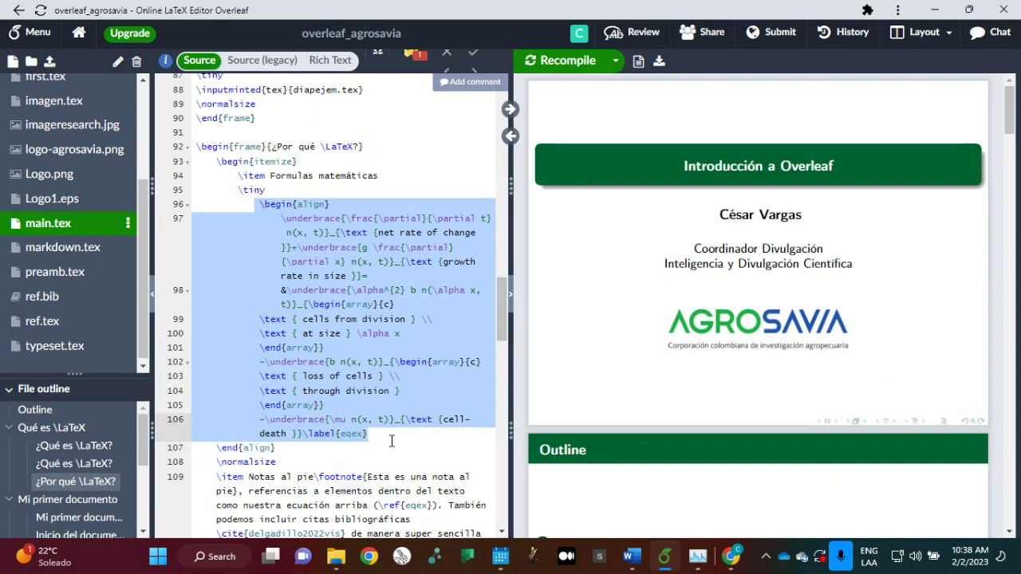
scroll(391, 440, down, 8)
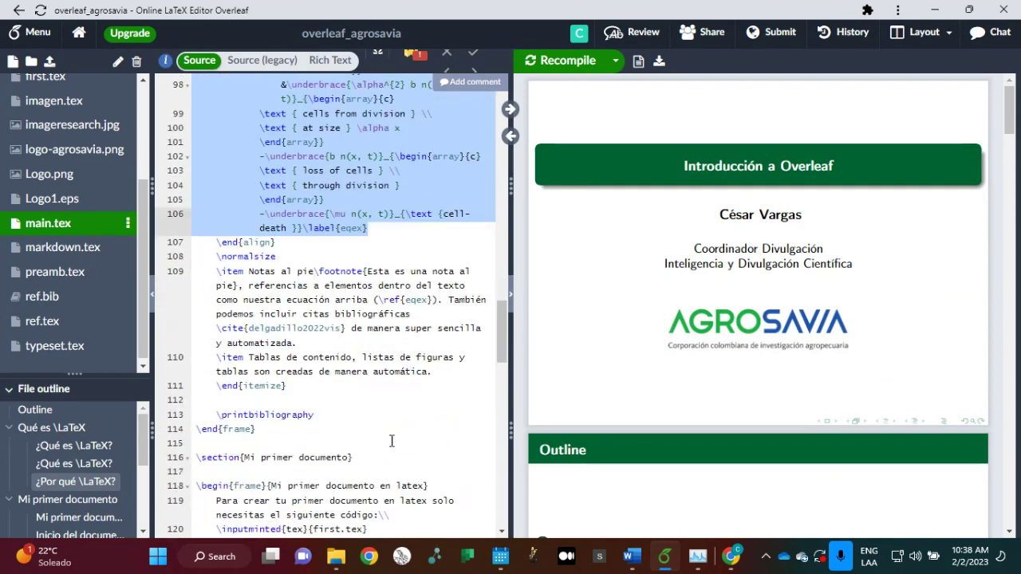
scroll(392, 440, down, 1)
scroll(374, 370, down, 3)
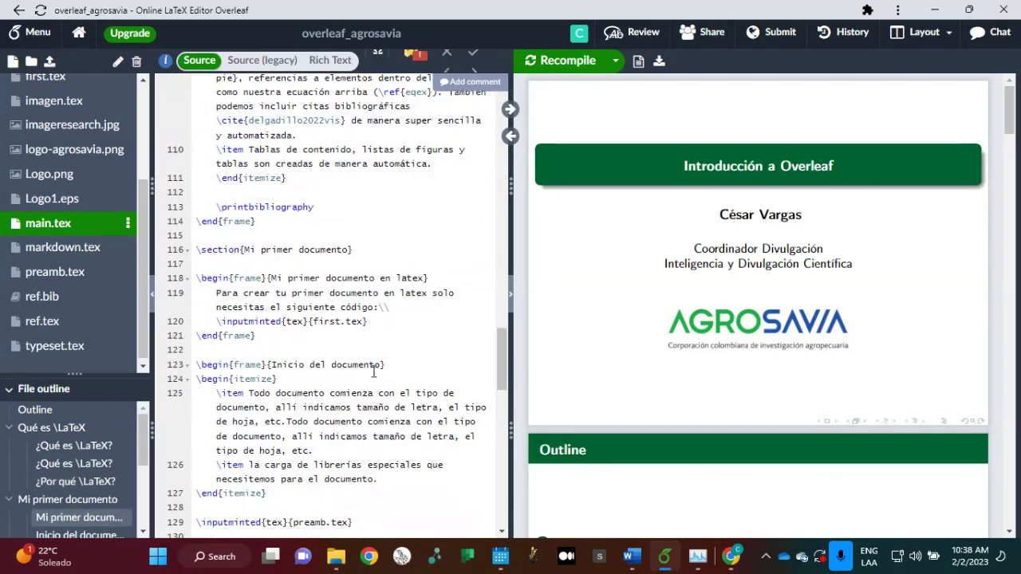
scroll(373, 370, down, 3)
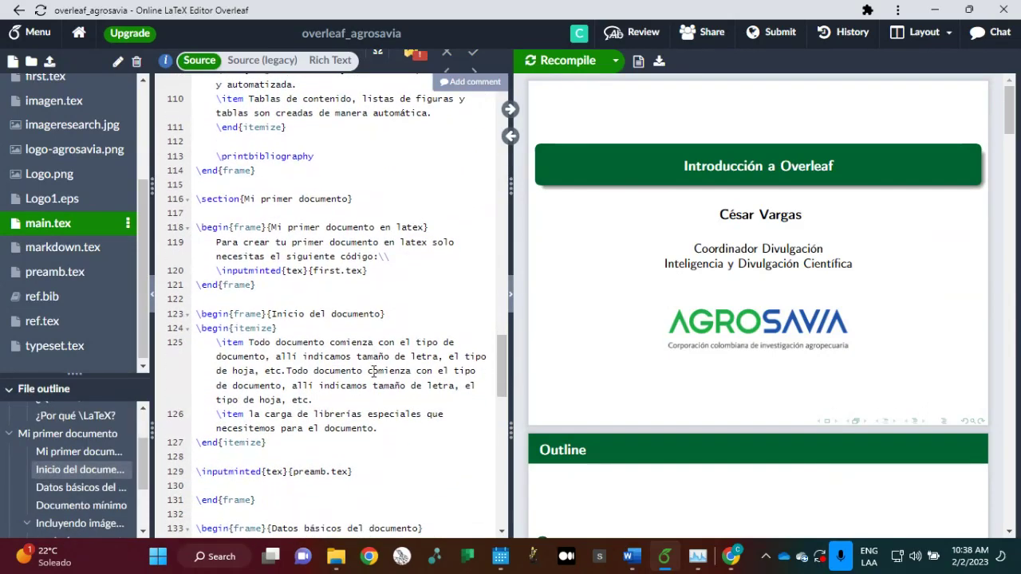
scroll(373, 370, up, 1)
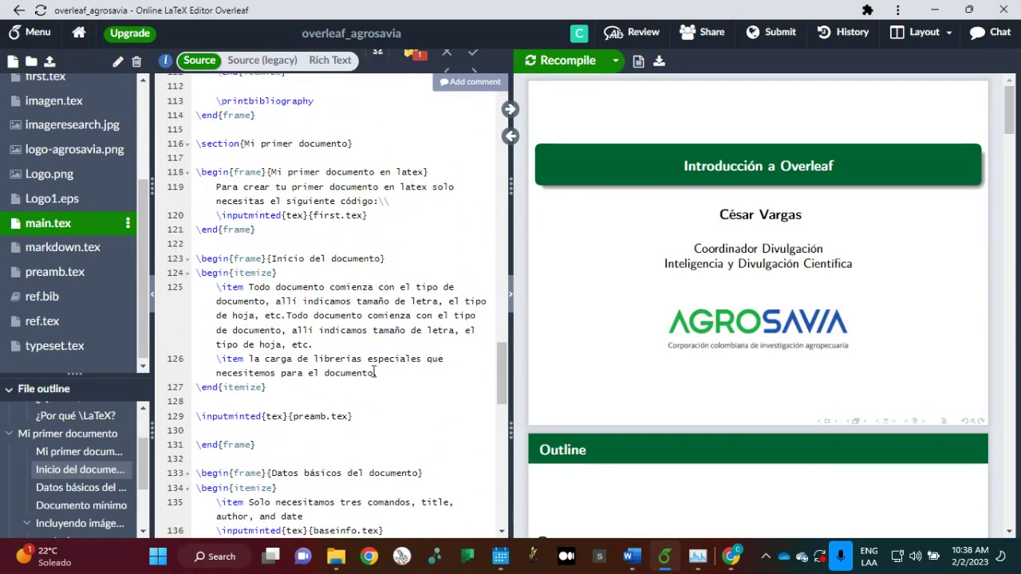
drag(360, 417, 196, 418)
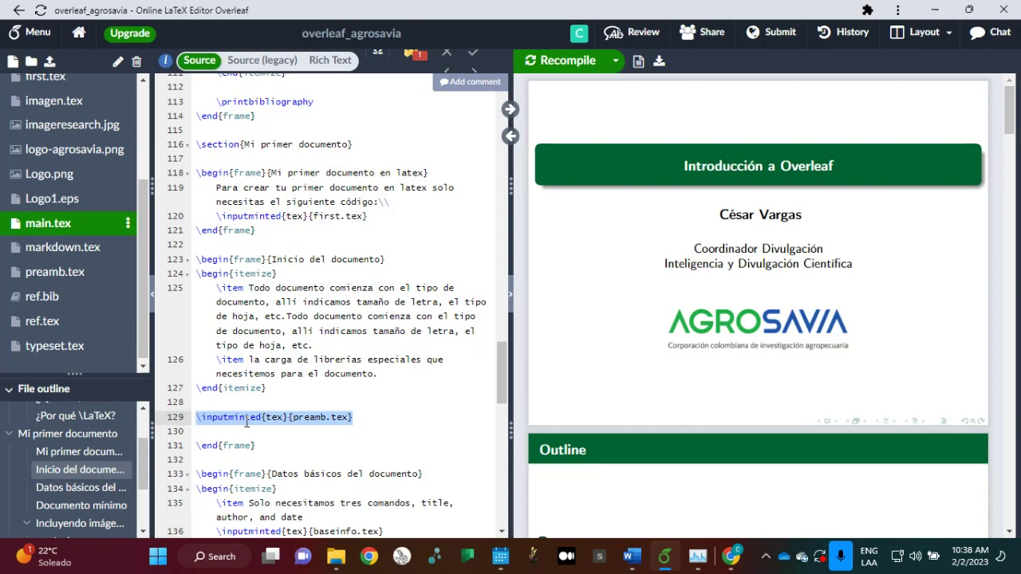
Review the remaining frames to the end of main.tex and return to the preamble and the start of the project's file list
scroll(339, 337, down, 6)
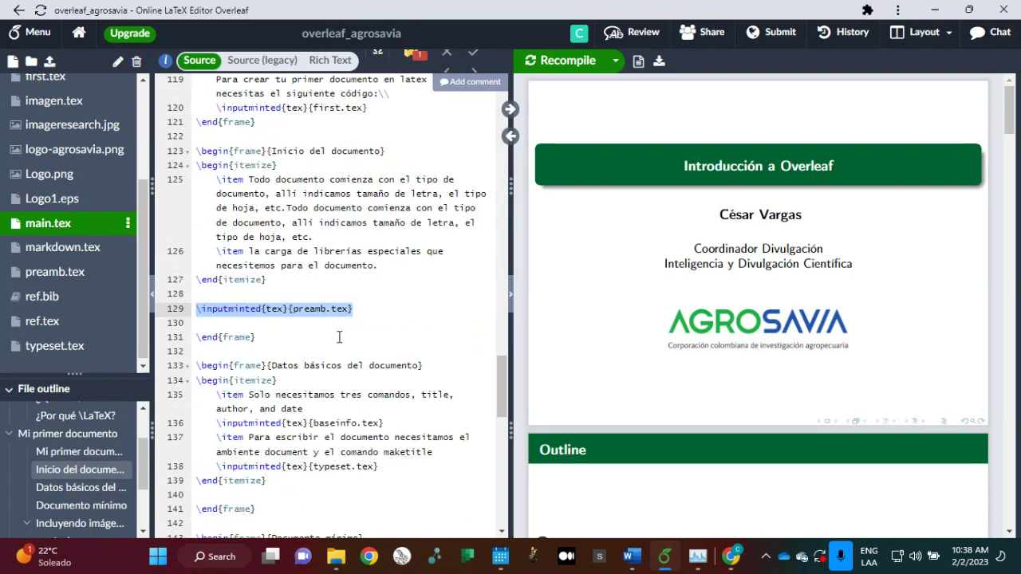
scroll(339, 337, down, 3)
scroll(339, 336, up, 2)
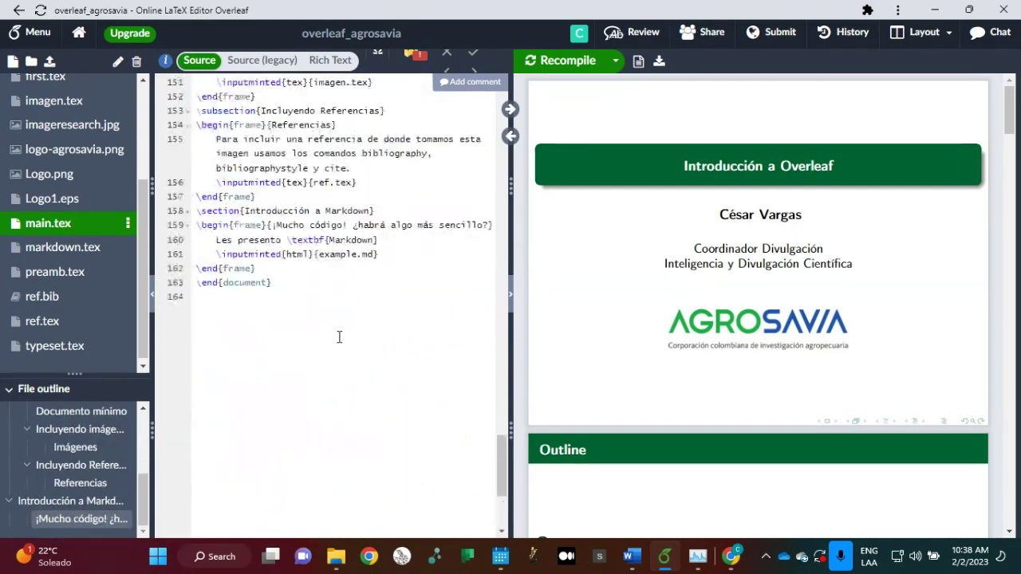
scroll(339, 337, up, 5)
scroll(339, 336, up, 20)
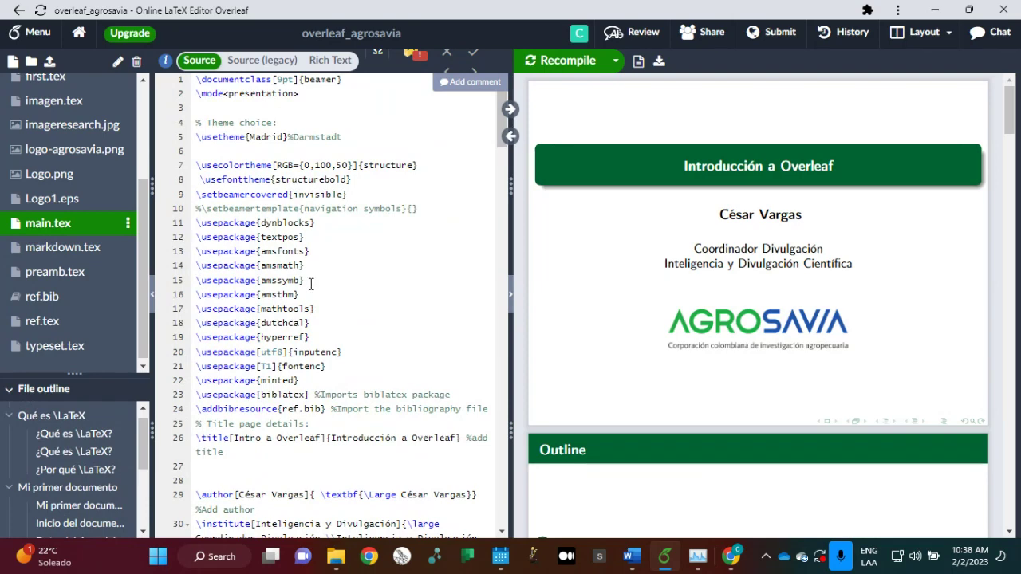
scroll(93, 207, up, 5)
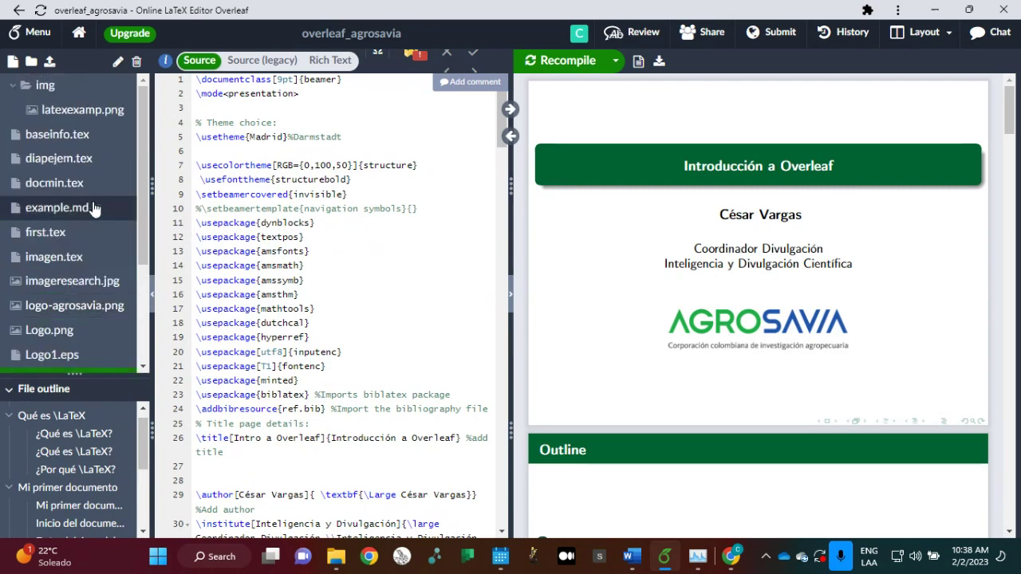
Return to the project list and create a new blank project named miprimerlatex
click(80, 34)
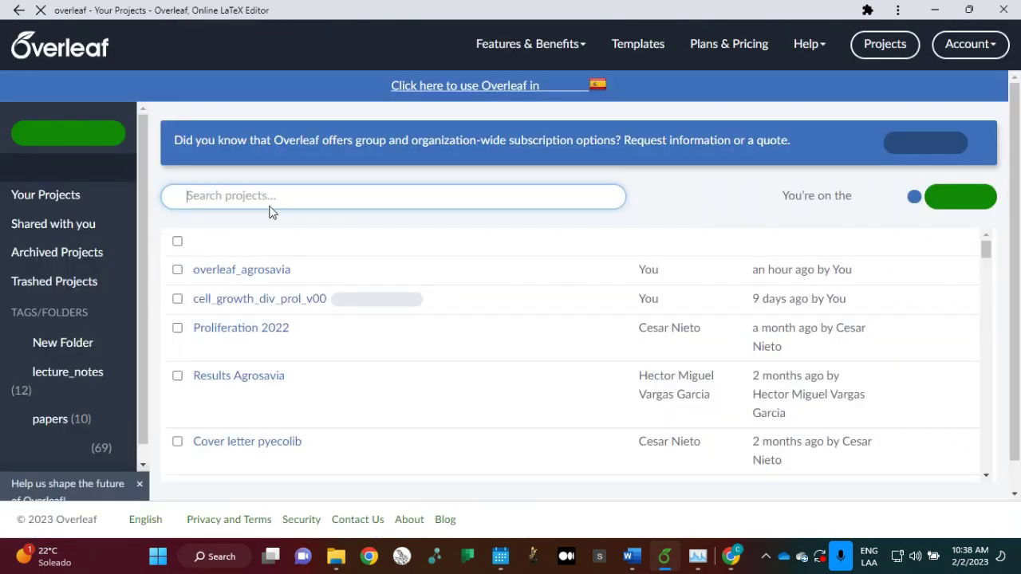
click(102, 135)
click(102, 136)
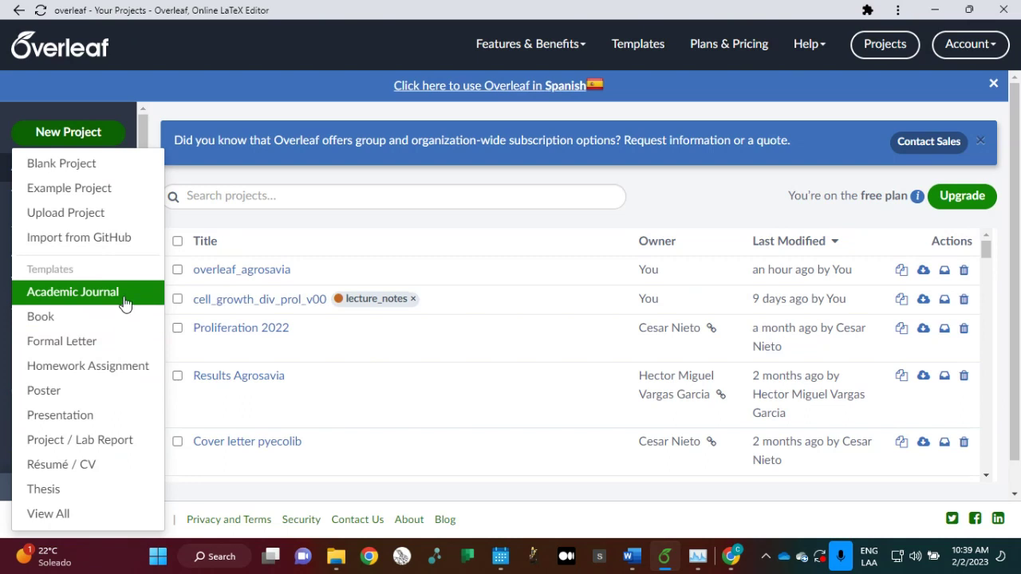
click(118, 175)
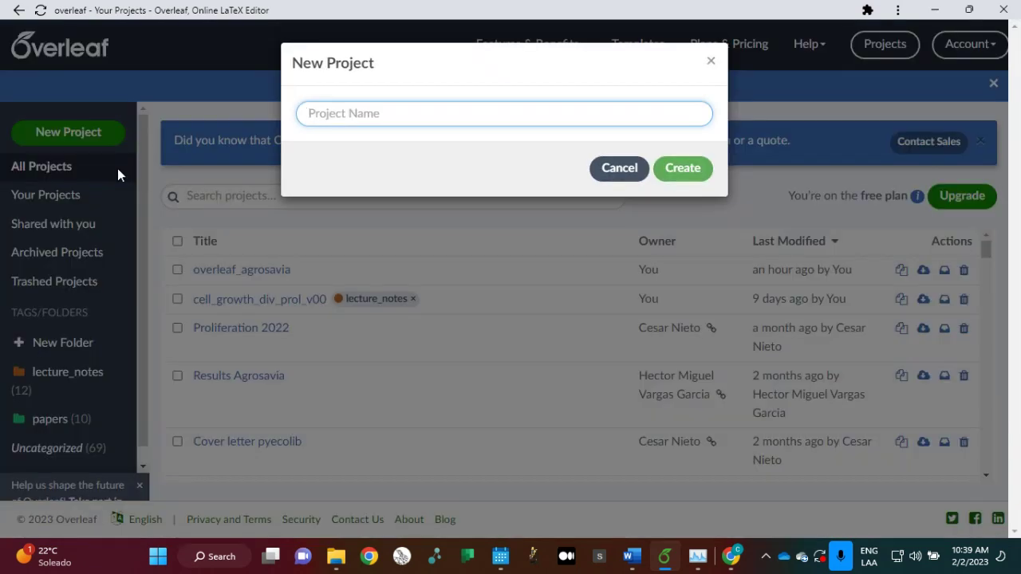
text(My)
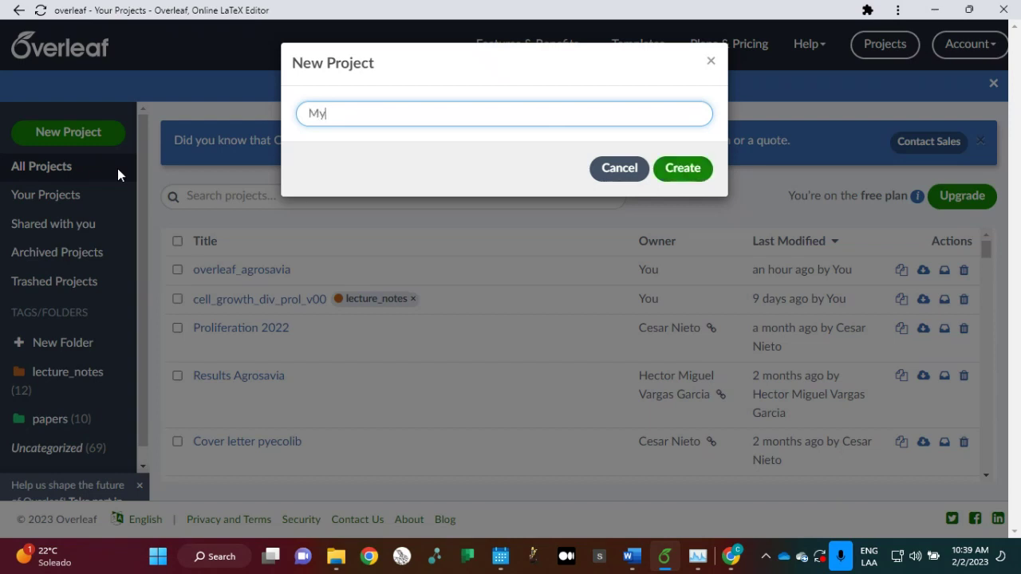
key(BackSpace)
key(BackSpace)
text(mirp)
key(BackSpace)
key(BackSpace)
text(primerlatex)
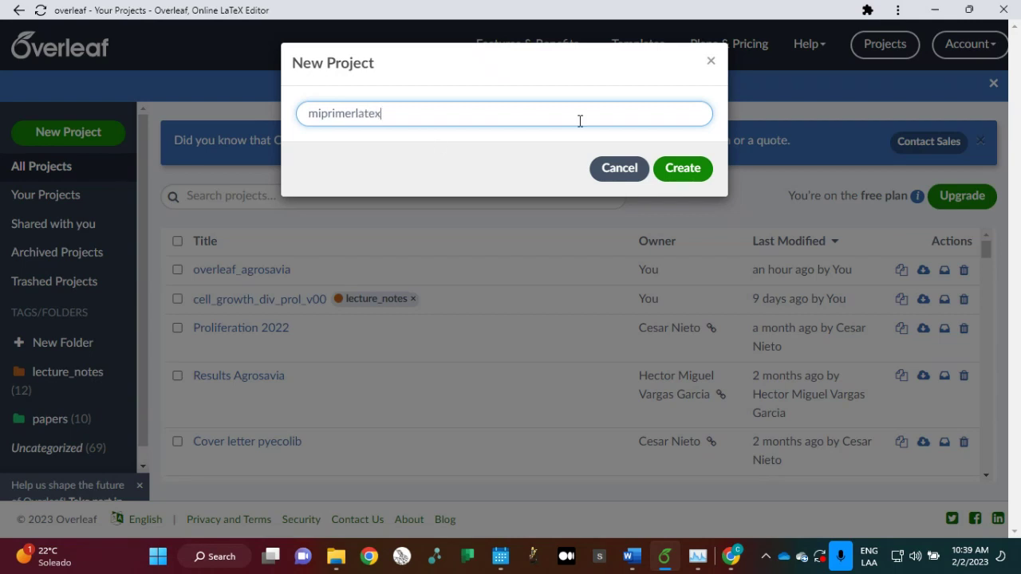
click(679, 168)
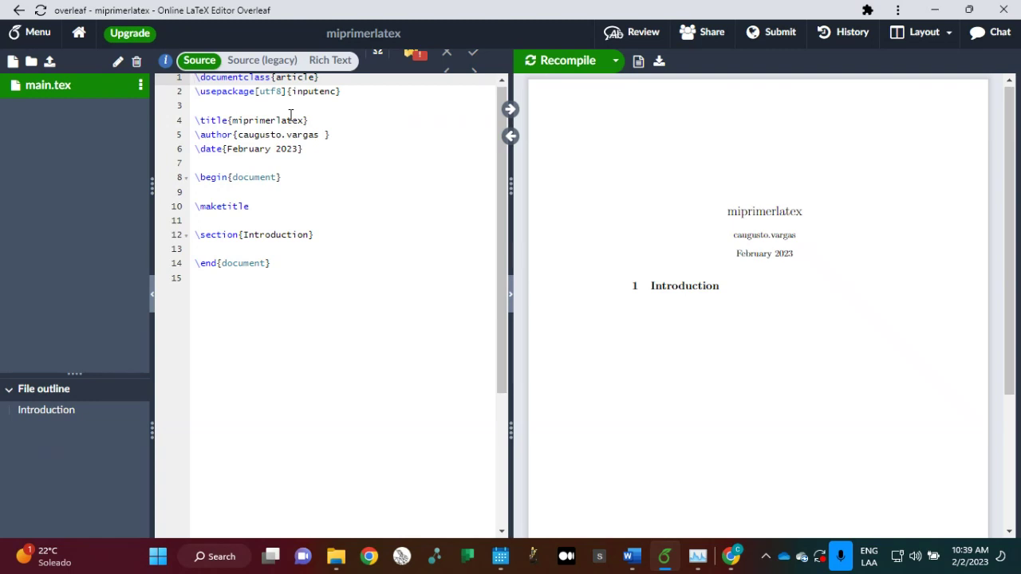
Highlight the documentclass, usepackage and title lines of the new main.tex one after another
click(329, 76)
drag(330, 77, 194, 76)
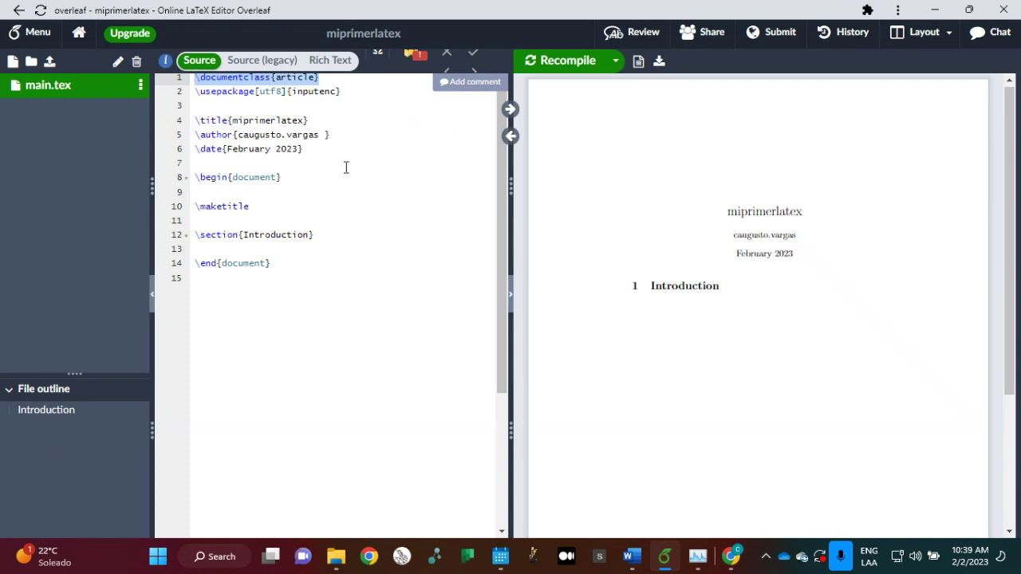
click(353, 94)
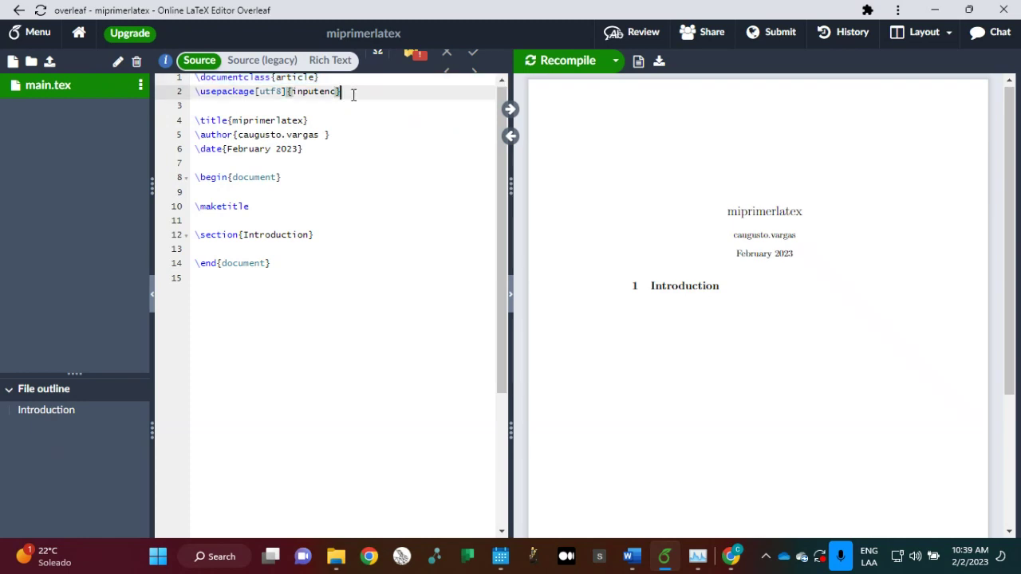
drag(353, 93, 195, 97)
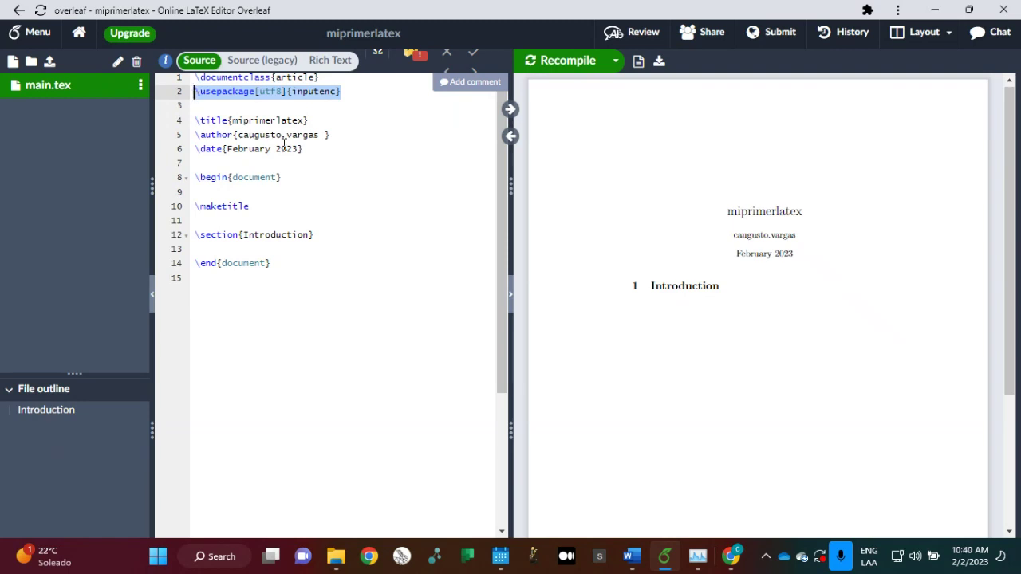
drag(321, 120, 201, 121)
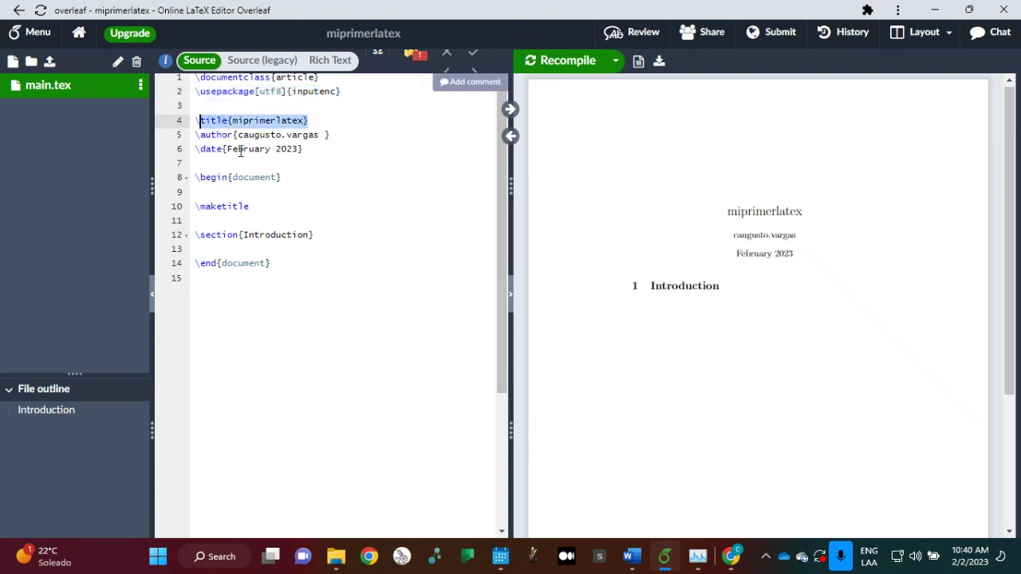
Point out the begin document line and highlight the maketitle and section Introduction commands in main.tex
click(281, 178)
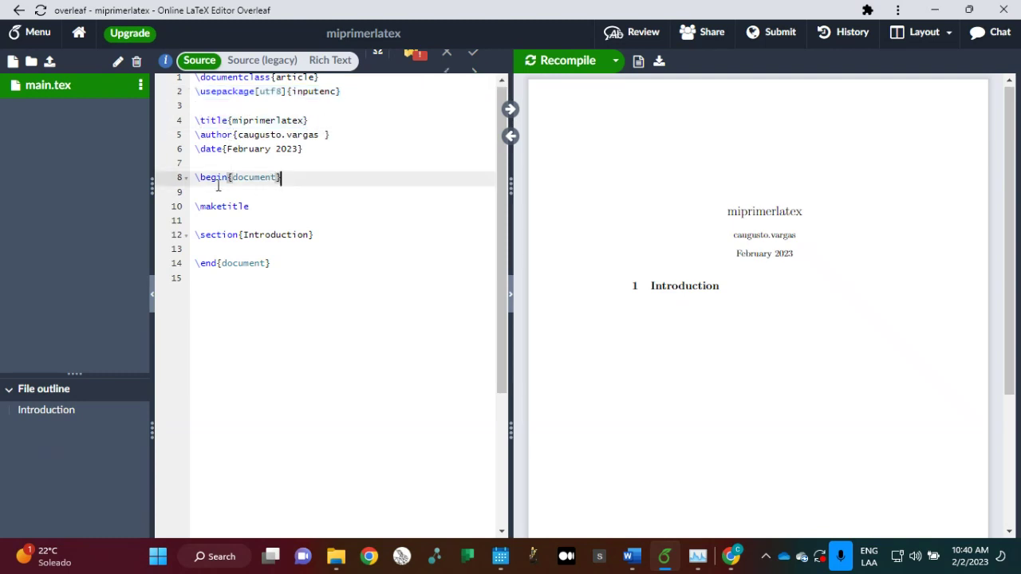
drag(255, 209, 191, 207)
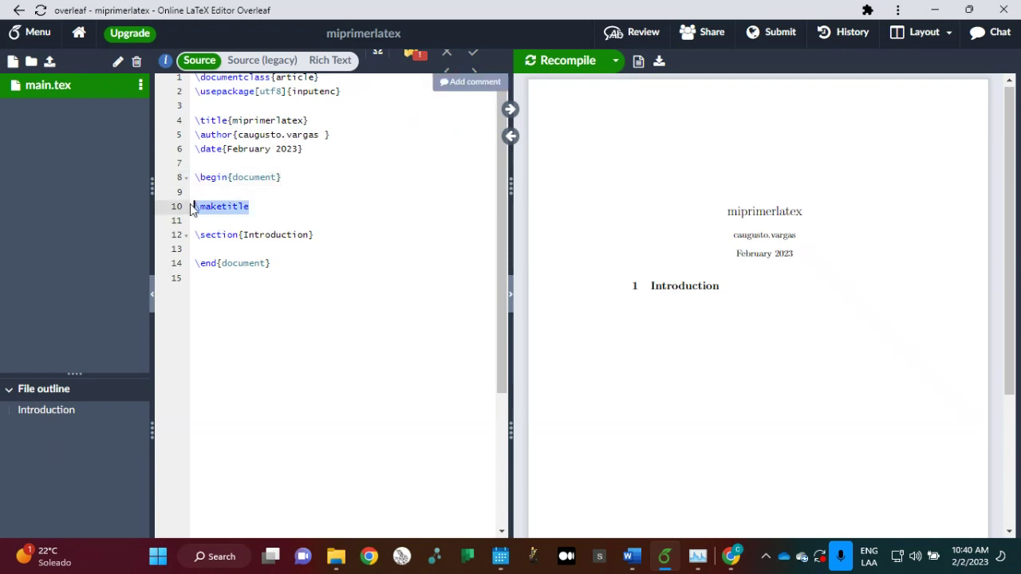
click(332, 238)
drag(333, 239, 193, 235)
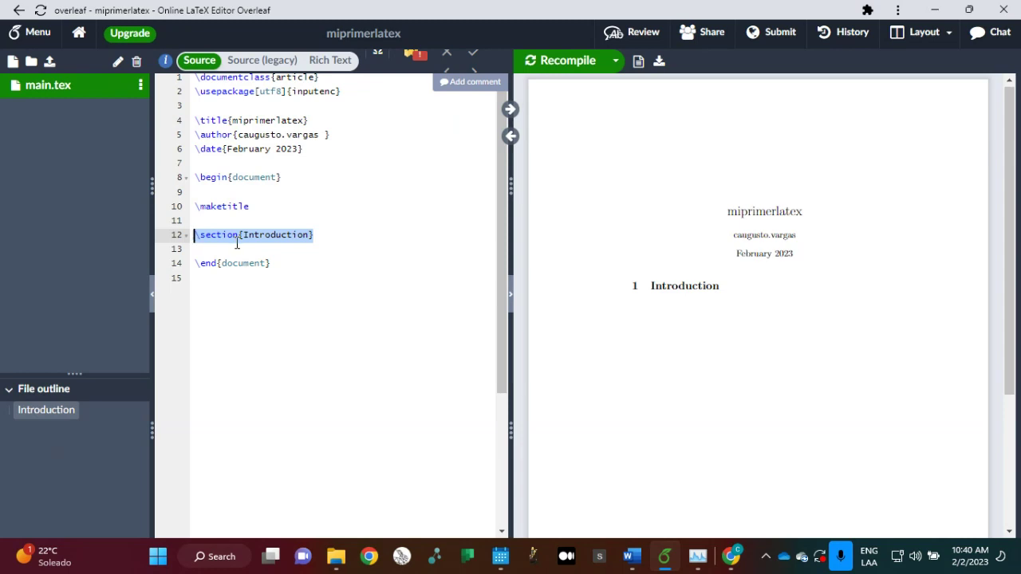
click(320, 239)
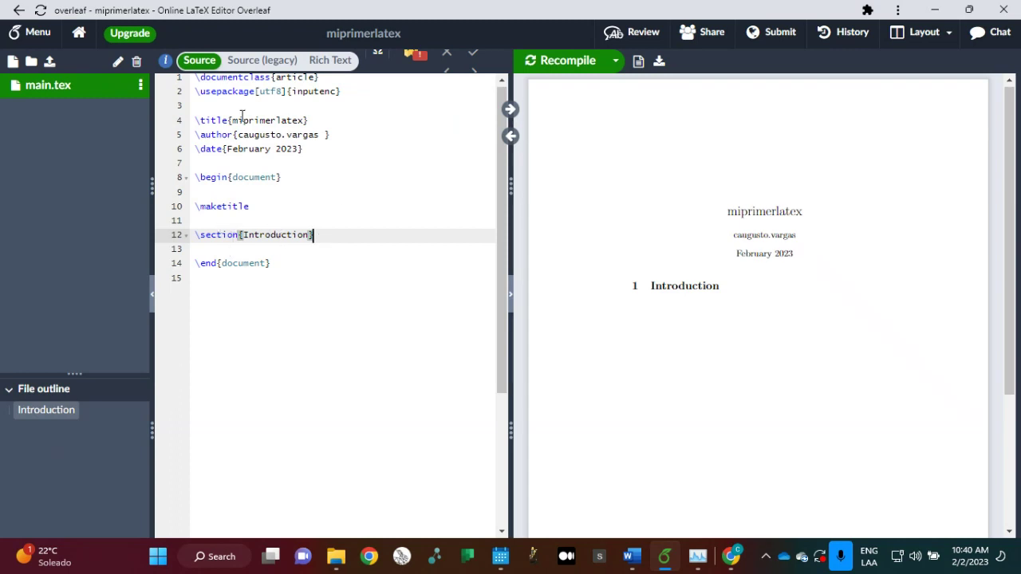
Replace the document title in main.tex with "Mi primero documento en \LaTeX", using the LaTeX logo command for the last word
drag(232, 121, 305, 119)
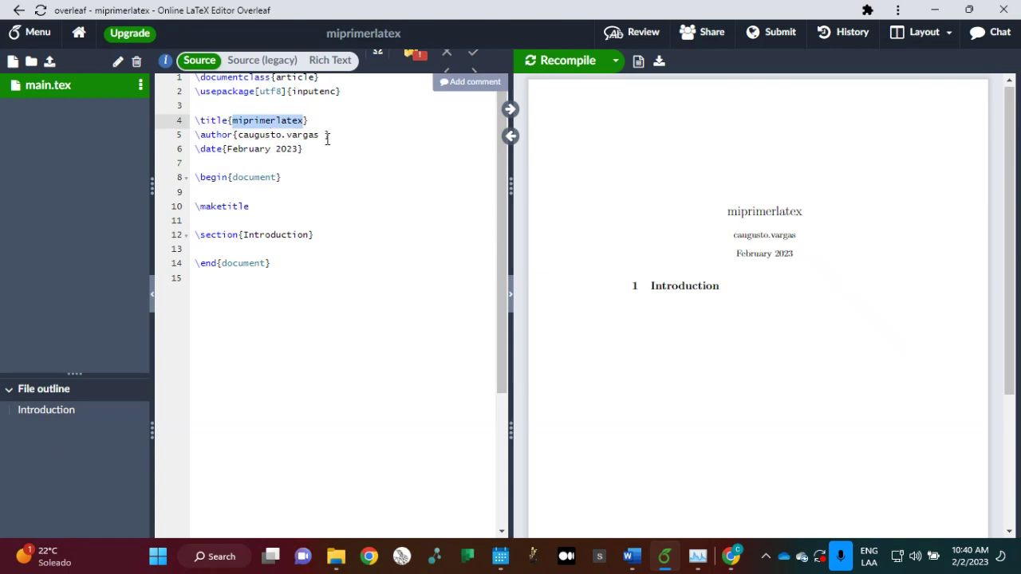
click(402, 215)
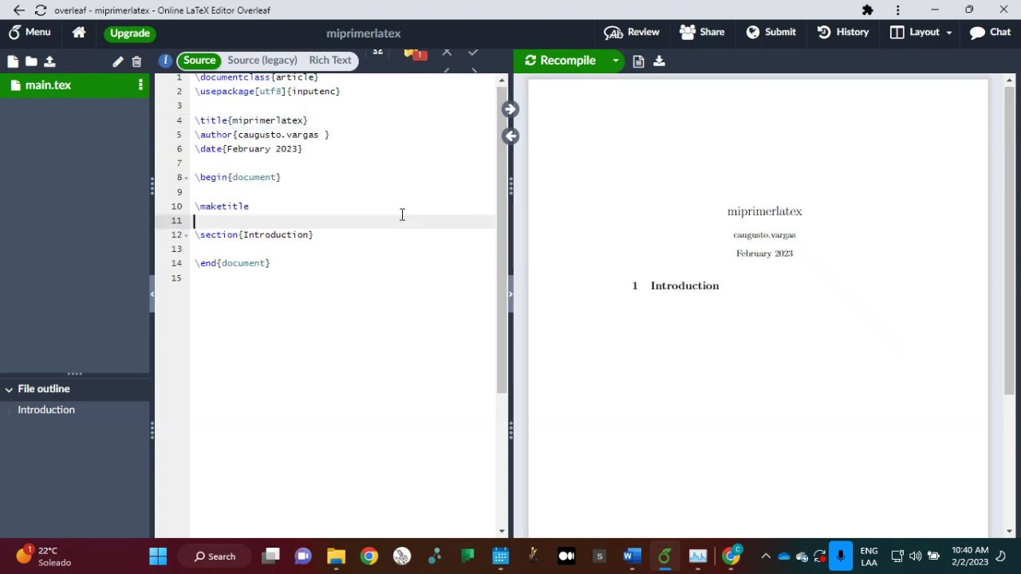
double_click(253, 119)
text(Mi primero do)
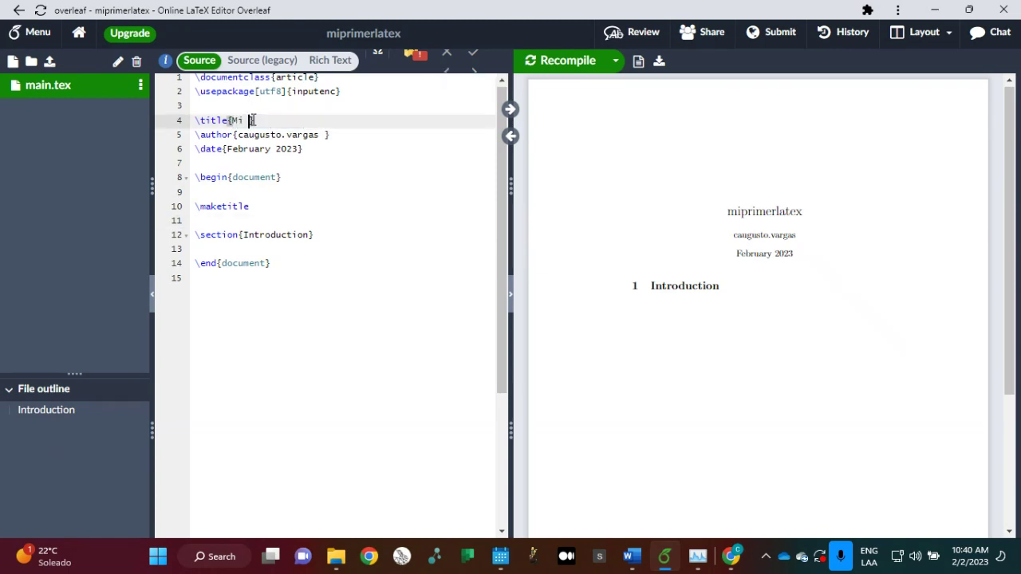
text(cumento en latex)
key(BackSpace)
key(BackSpace)
key(BackSpace)
key(BackSpace)
key(BackSpace)
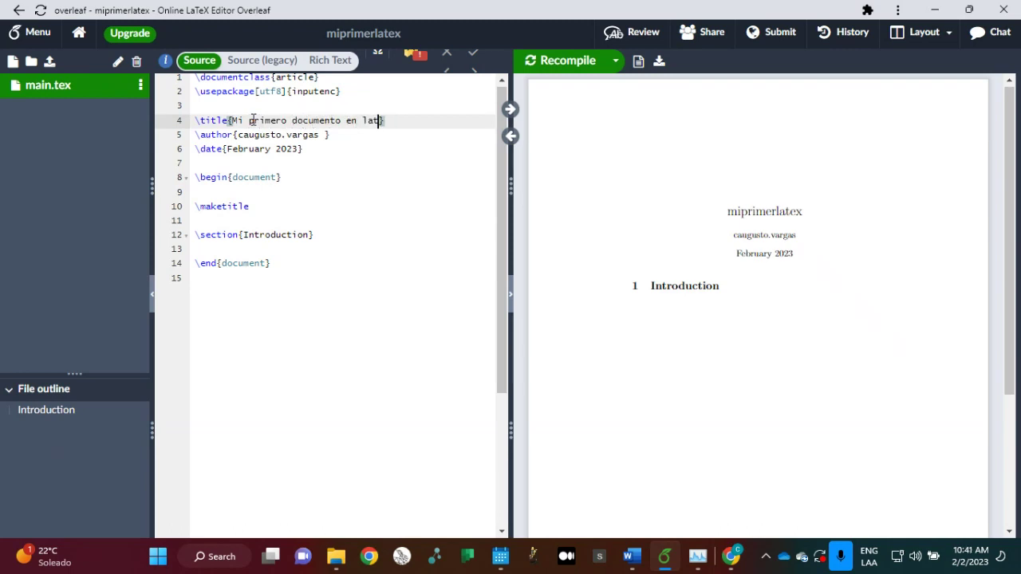
text(\)
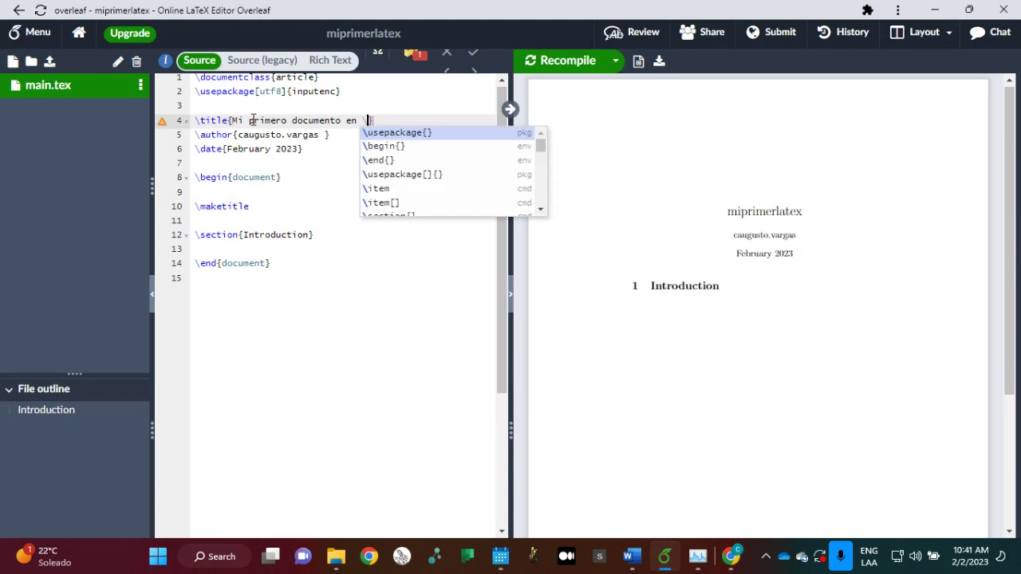
text(late)
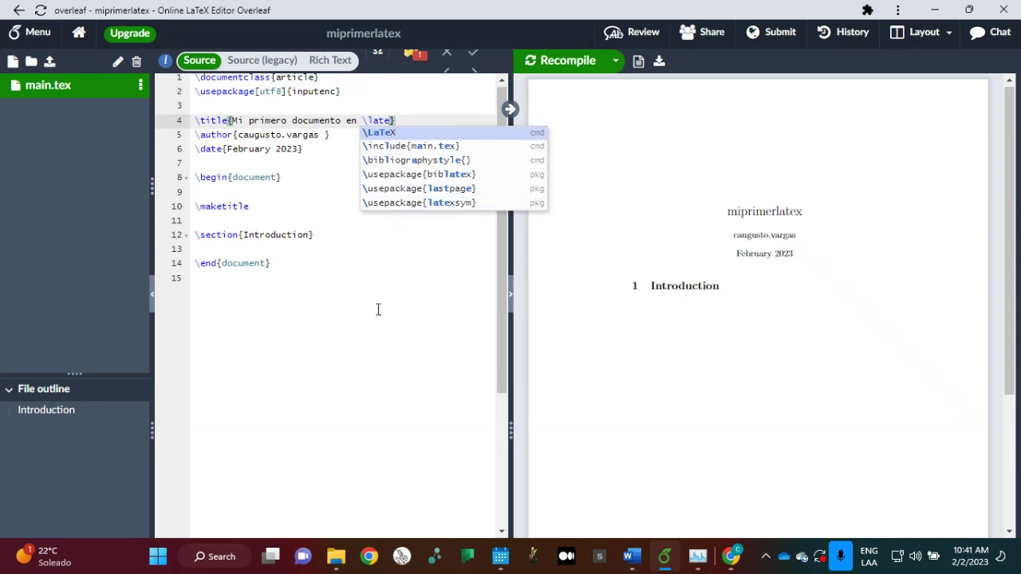
key(Return)
click(344, 163)
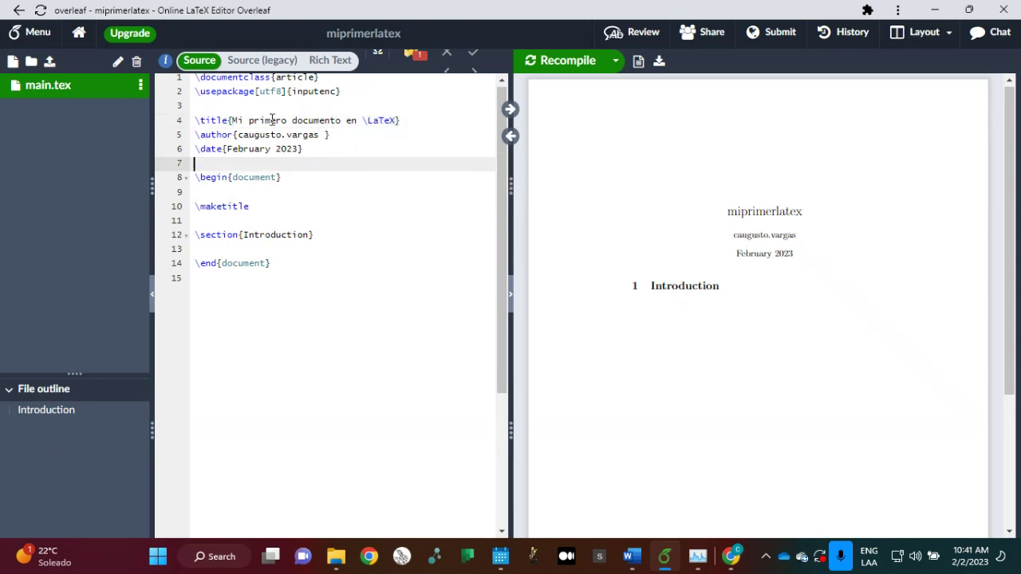
Replace the author entry with the author's full name and set the date to Febrero 2023
drag(237, 134, 325, 135)
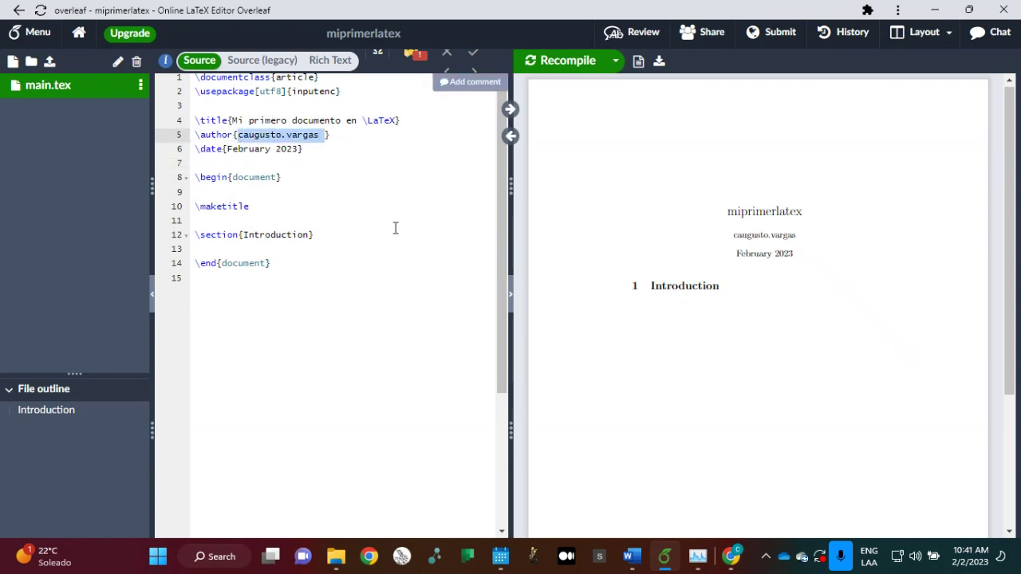
key(BackSpace)
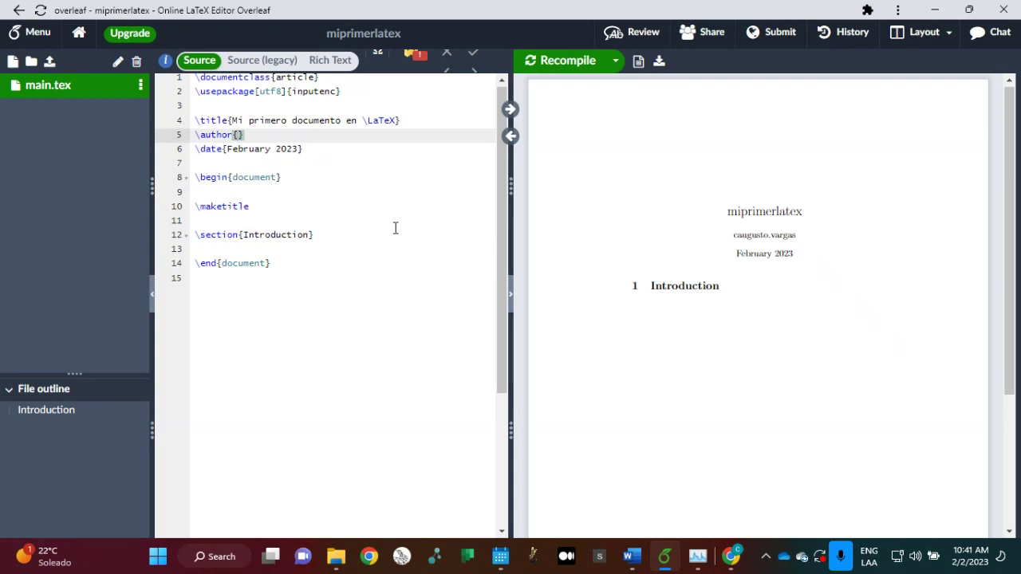
text(César Vargas)
double_click(259, 150)
key(BackSpace)
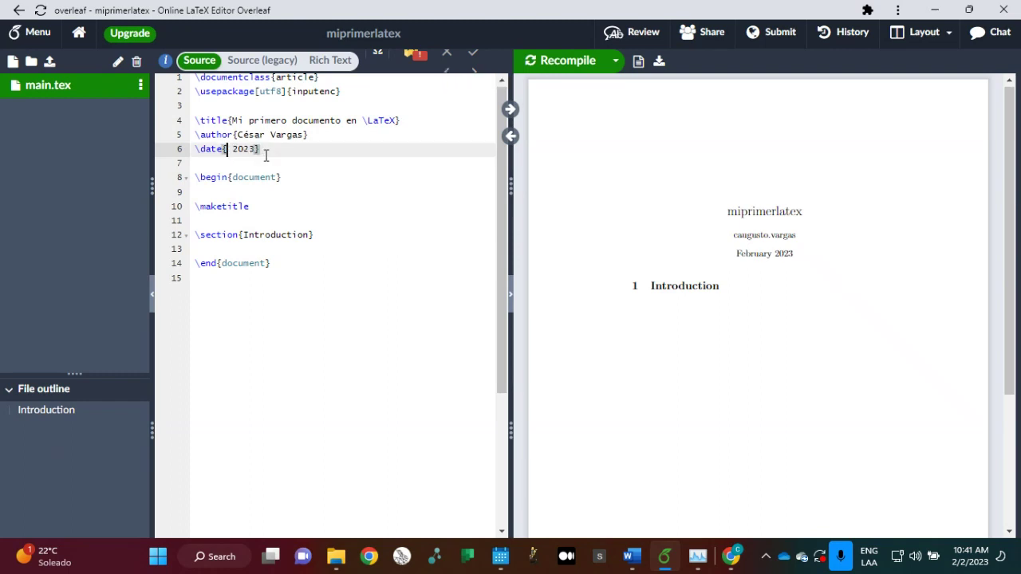
text(Febrero)
click(344, 192)
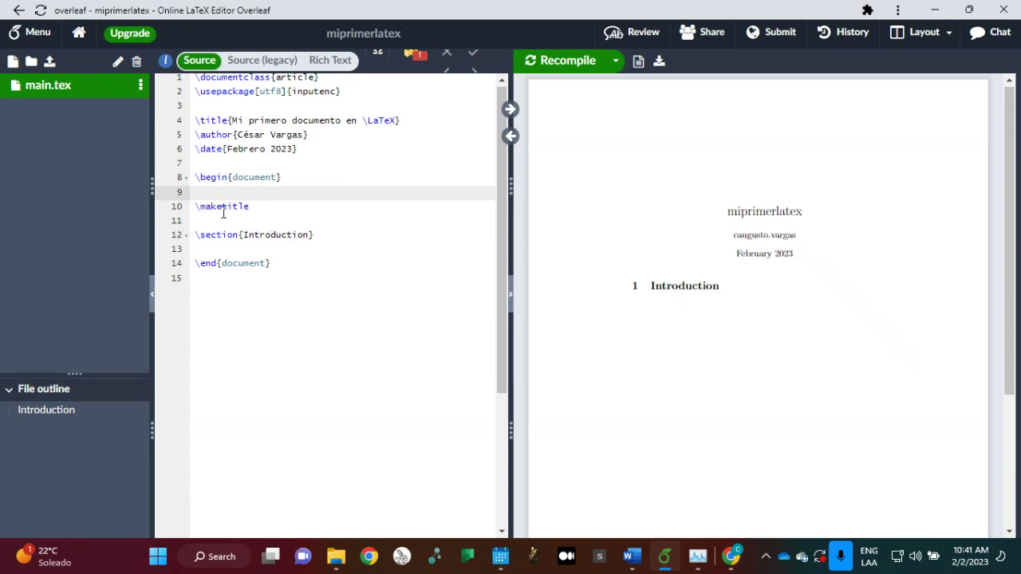
Highlight the maketitle command and recompile the document to update the PDF preview
drag(250, 208, 193, 207)
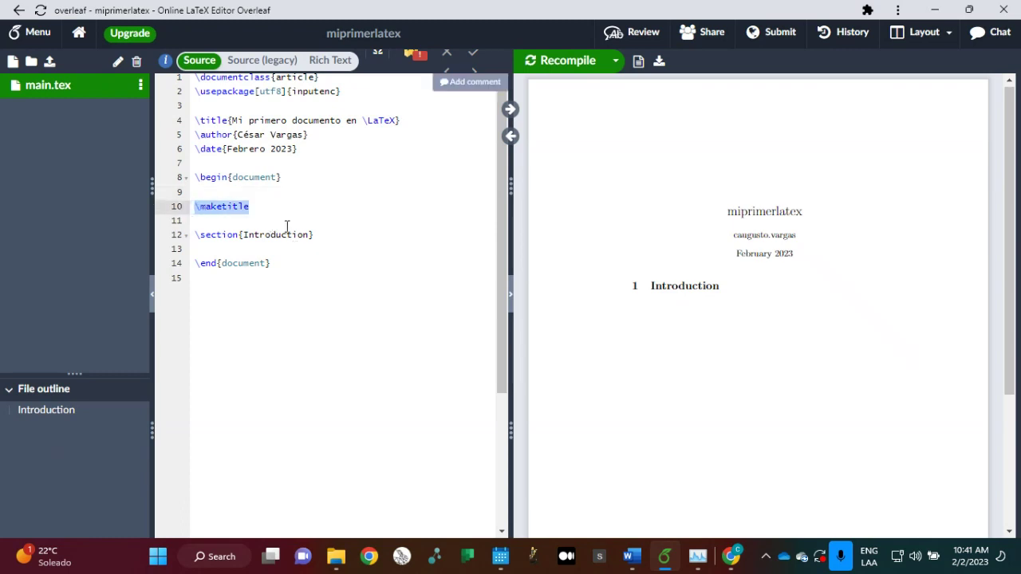
click(561, 62)
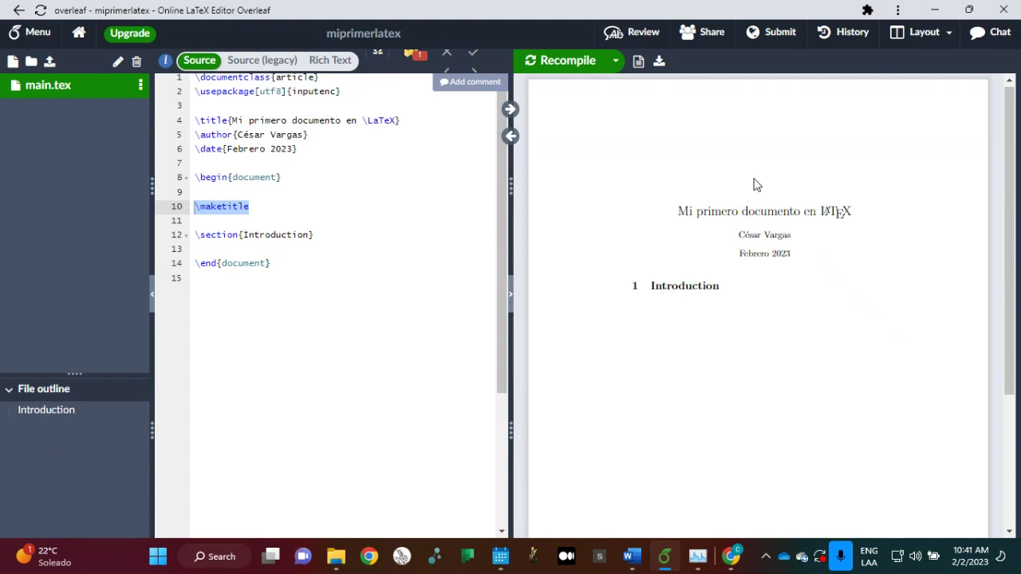
Look at main.tex in the Rich Text view with its additional formatting tools, and return to the Source view
click(328, 60)
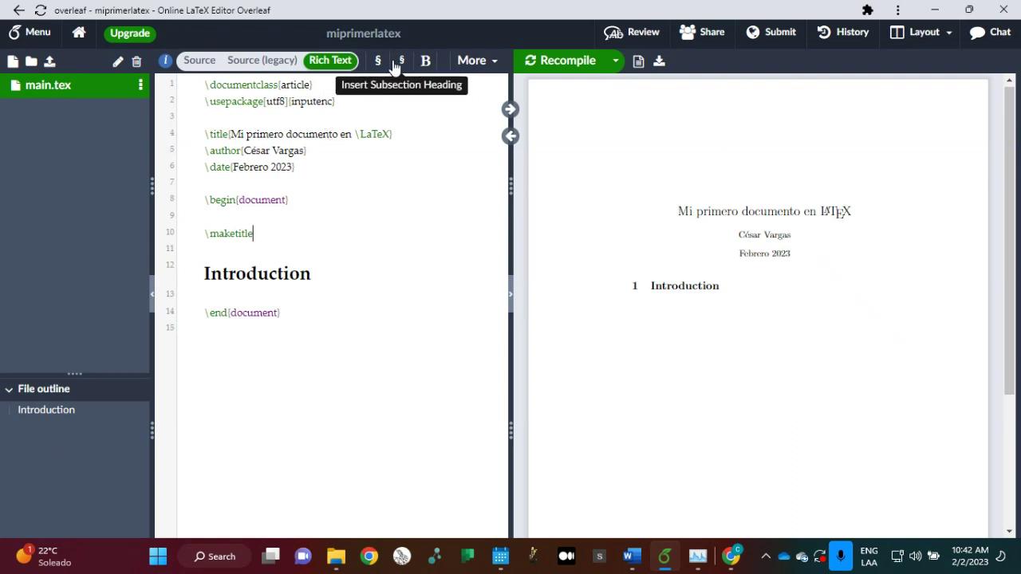
click(473, 62)
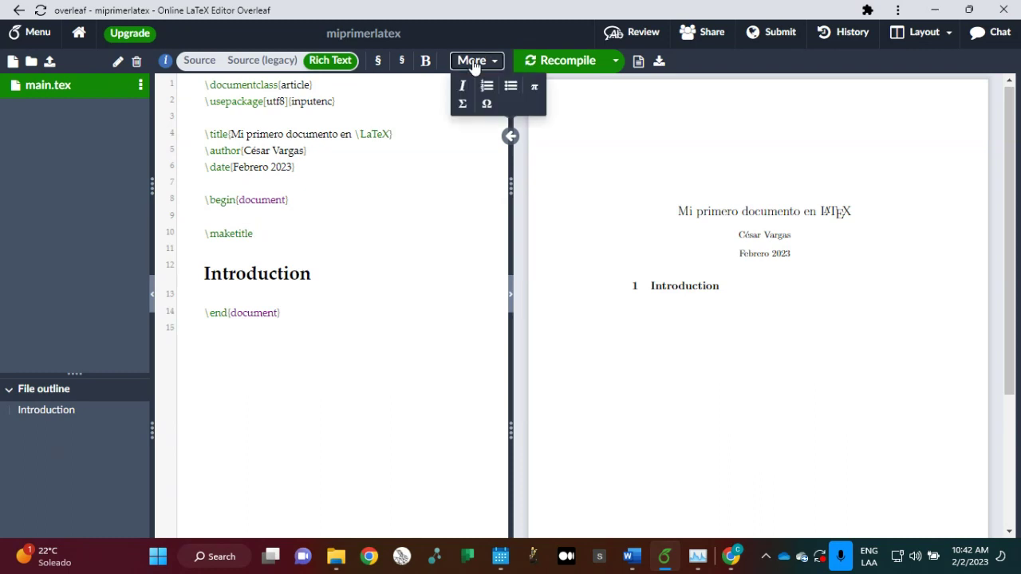
click(474, 64)
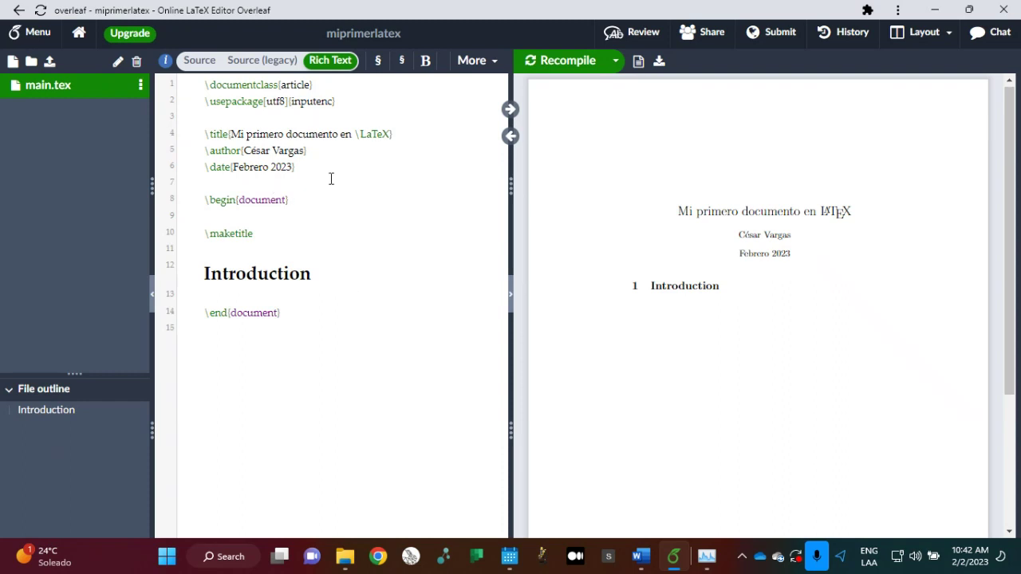
click(482, 69)
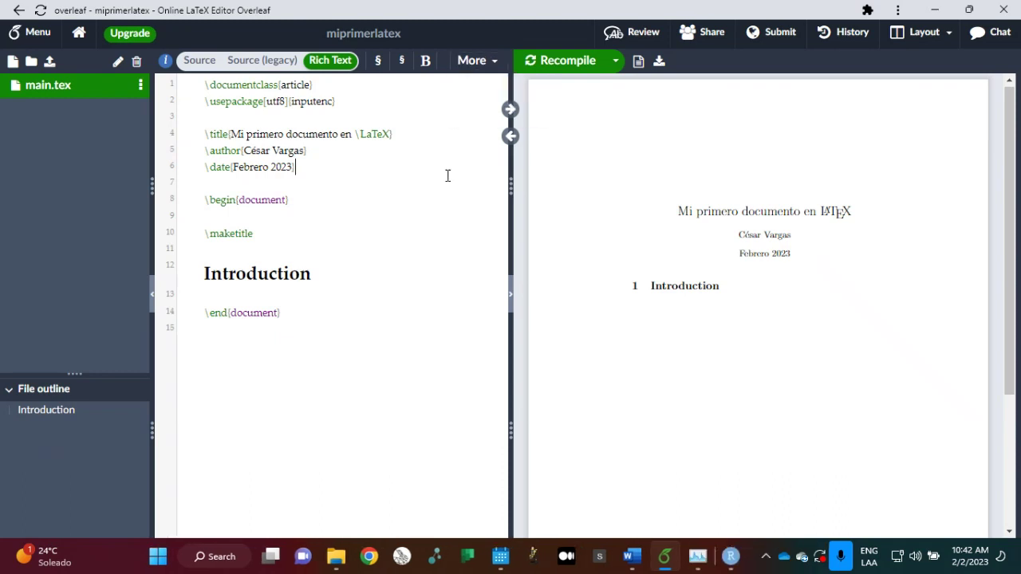
click(199, 62)
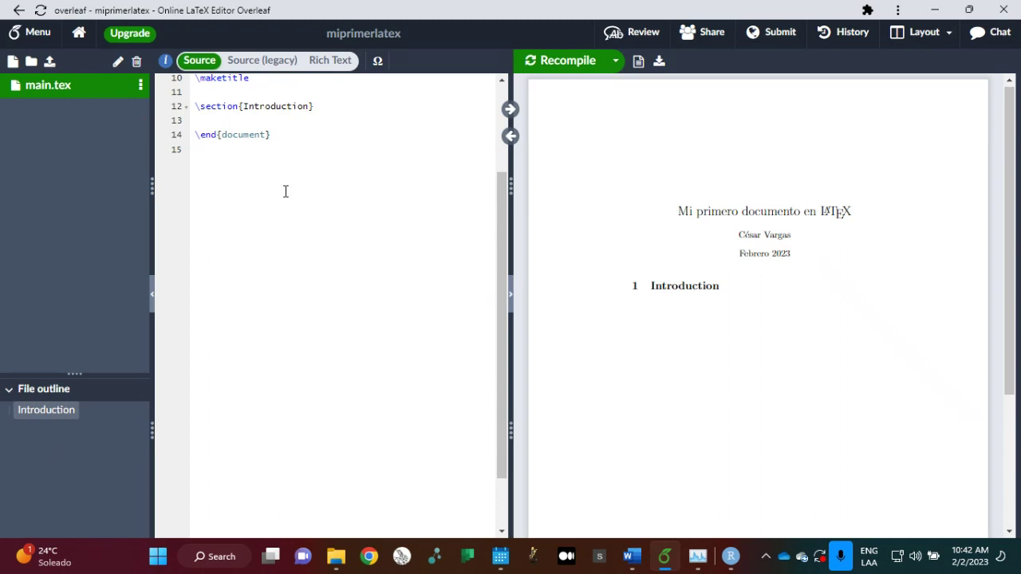
scroll(285, 192, up, 3)
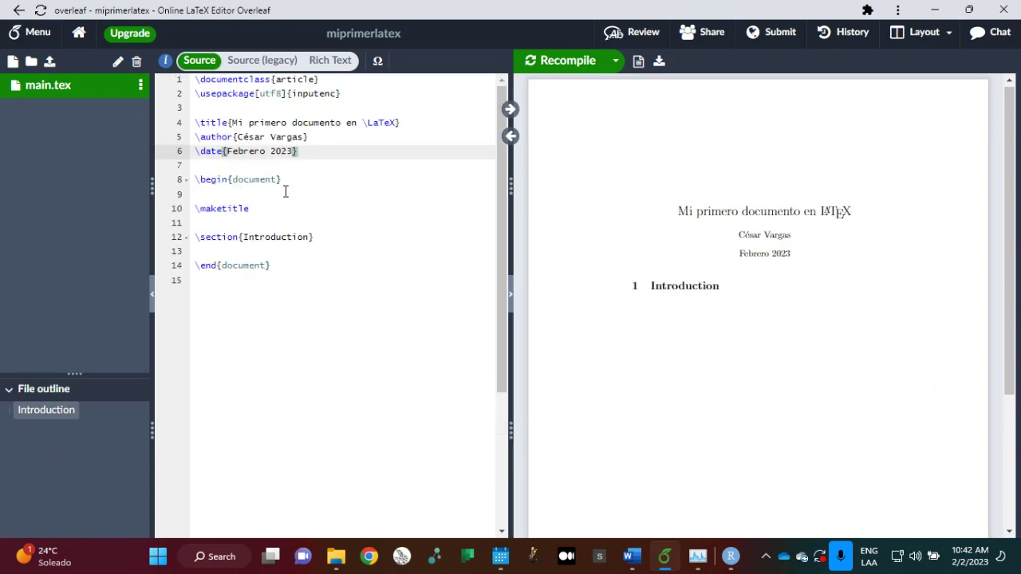
Add "Bienvenidos a mi primero documento en \LaTeX, espero sea de su agrado." under the Introduction section and recompile
click(326, 238)
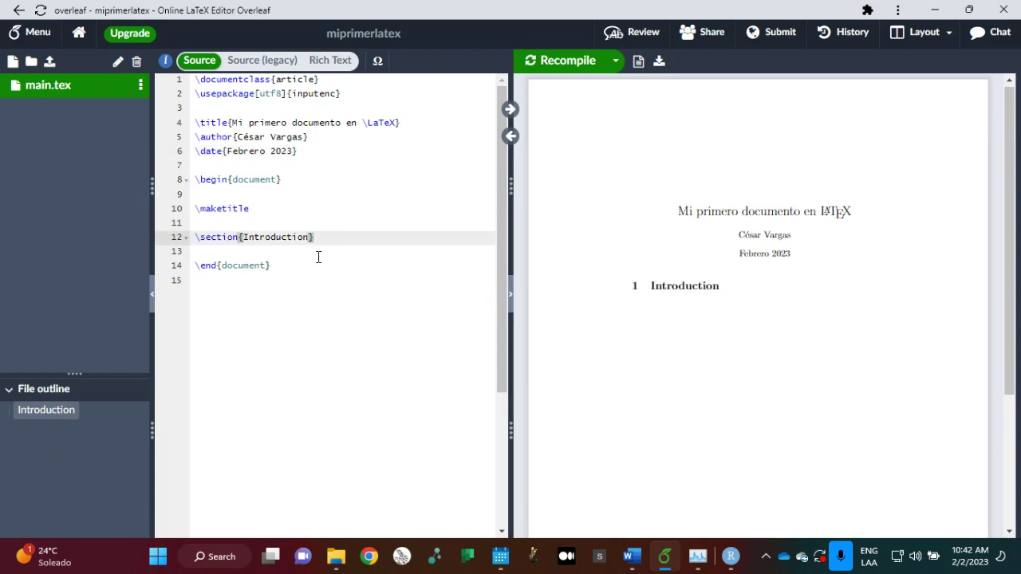
click(317, 256)
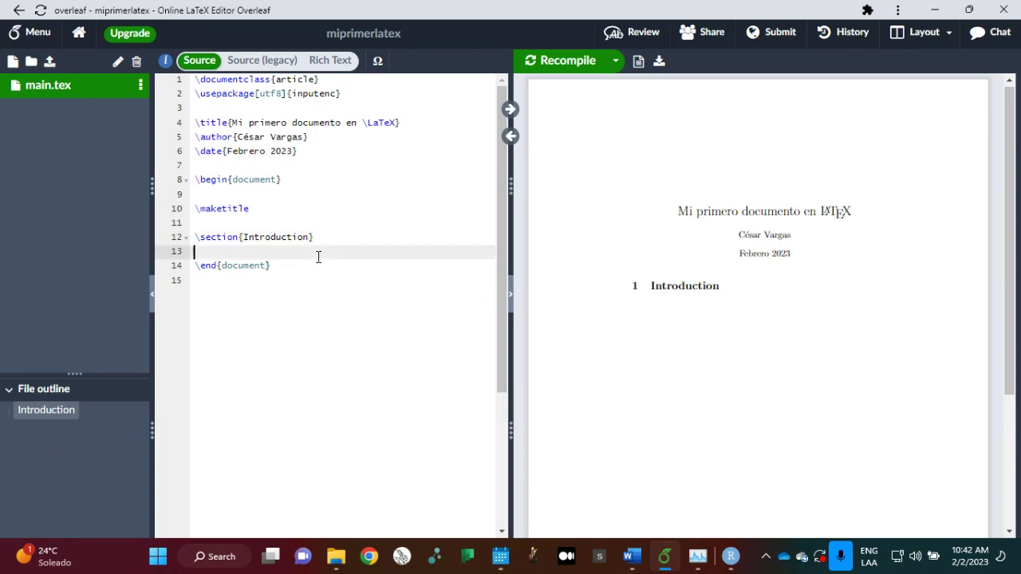
key(Return)
key(Return)
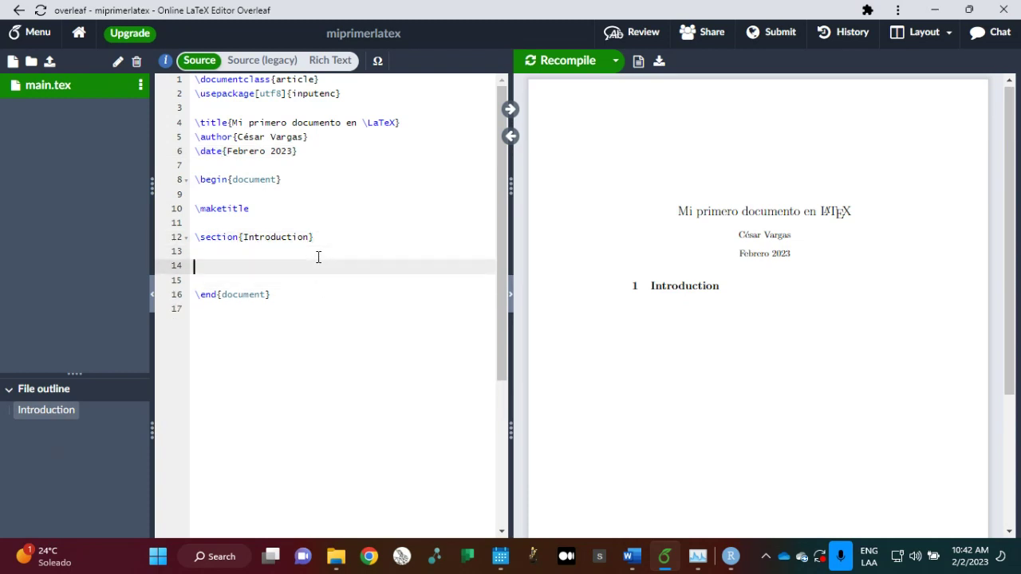
text(Bienvenidos a mi primero docu)
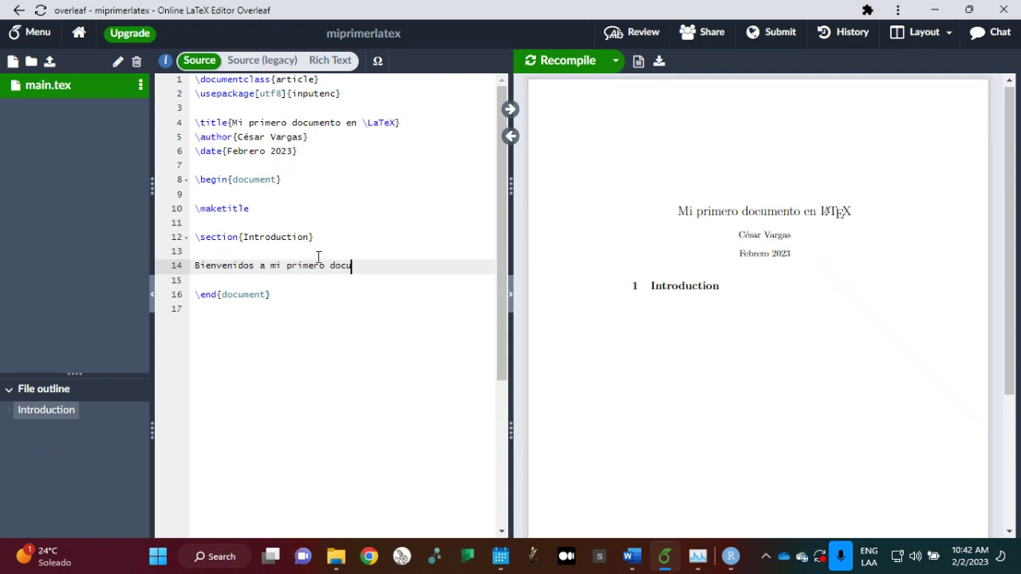
text(mento en \latex)
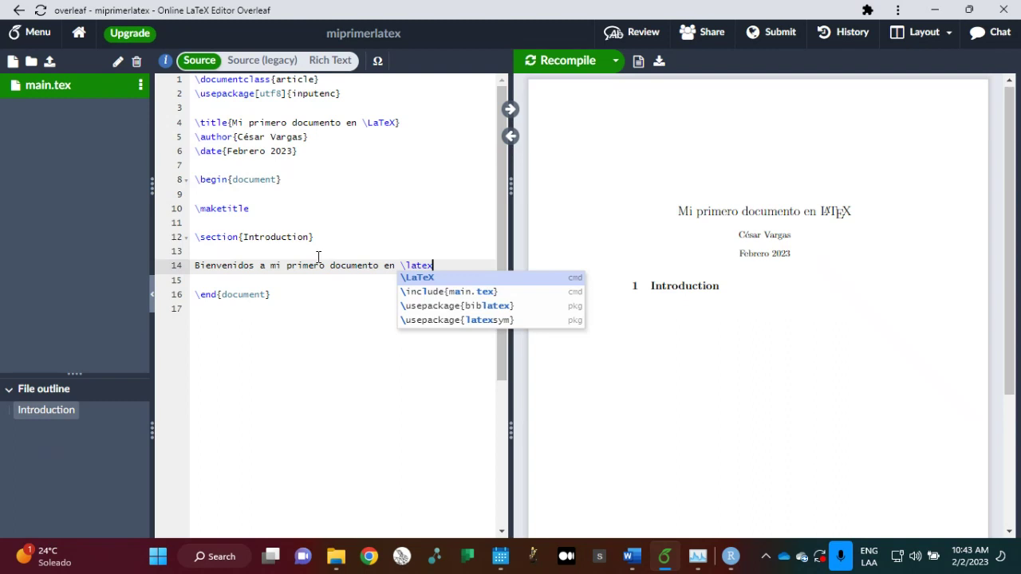
key(Return)
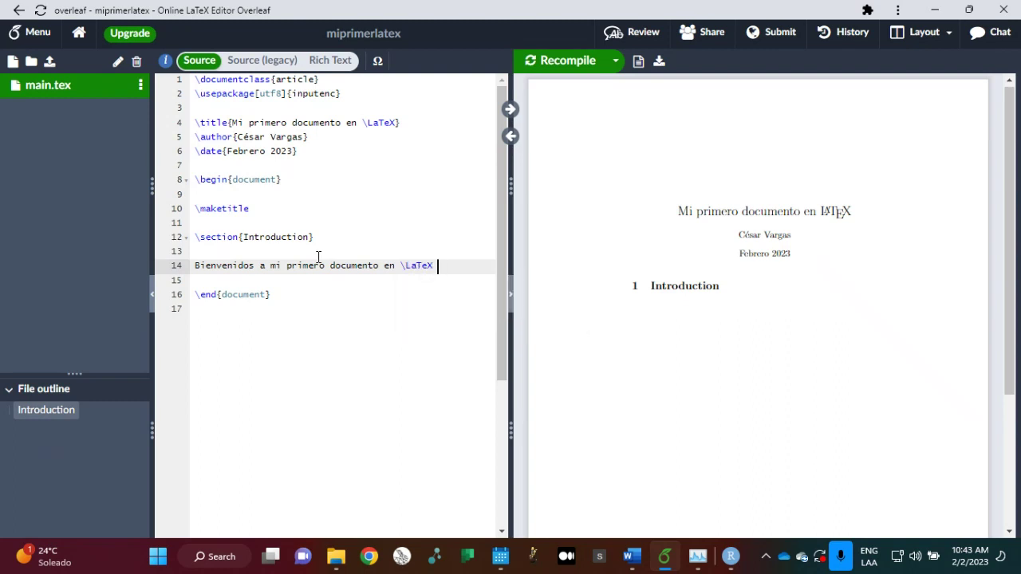
key(BackSpace)
text(, espero sea de su agrado)
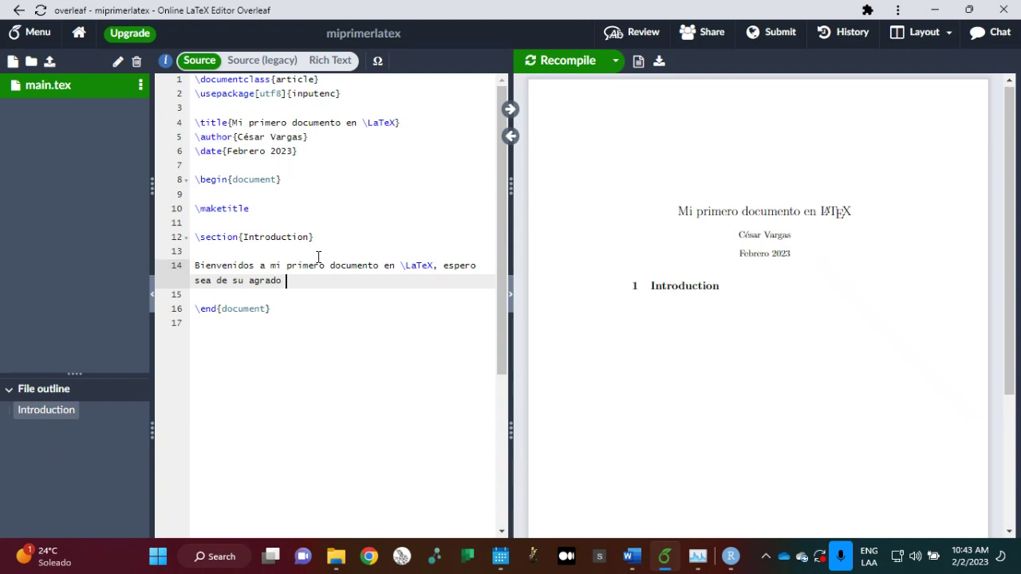
key(BackSpace)
text(.)
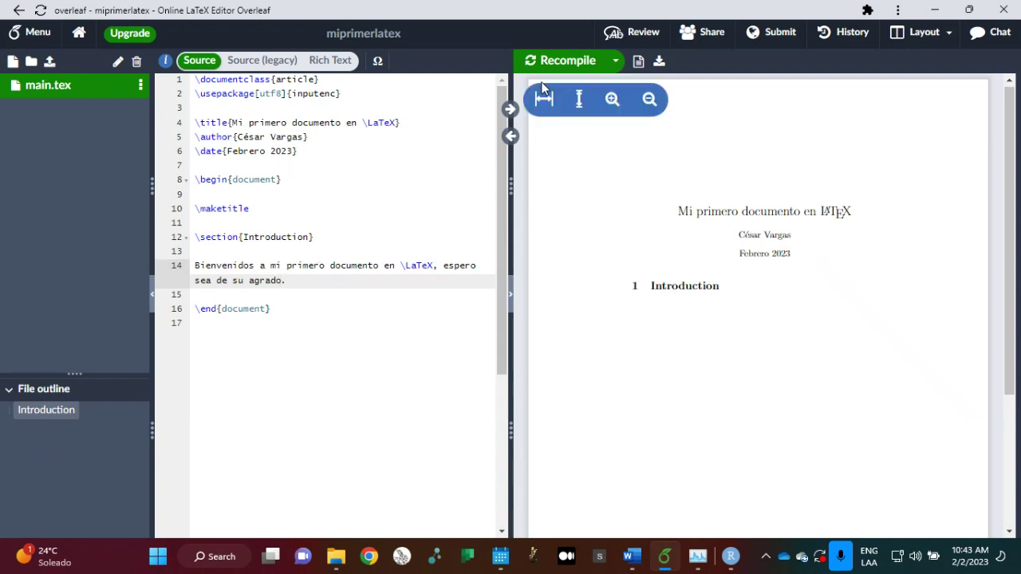
click(567, 64)
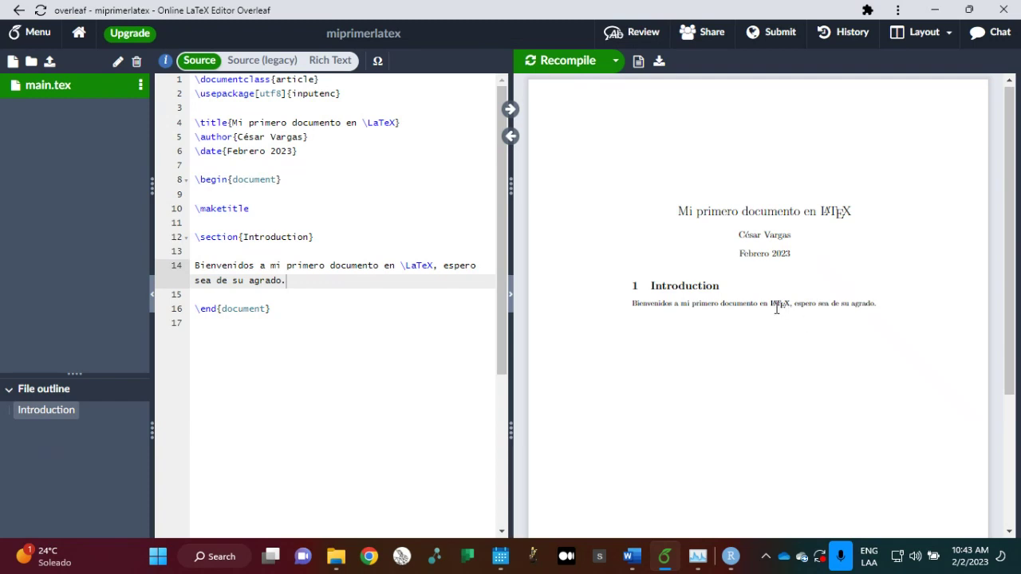
Enlarge the PDF preview and compare the LaTeX logo in the introduction sentence with its \LaTeX command in the source
drag(771, 303, 787, 304)
click(797, 194)
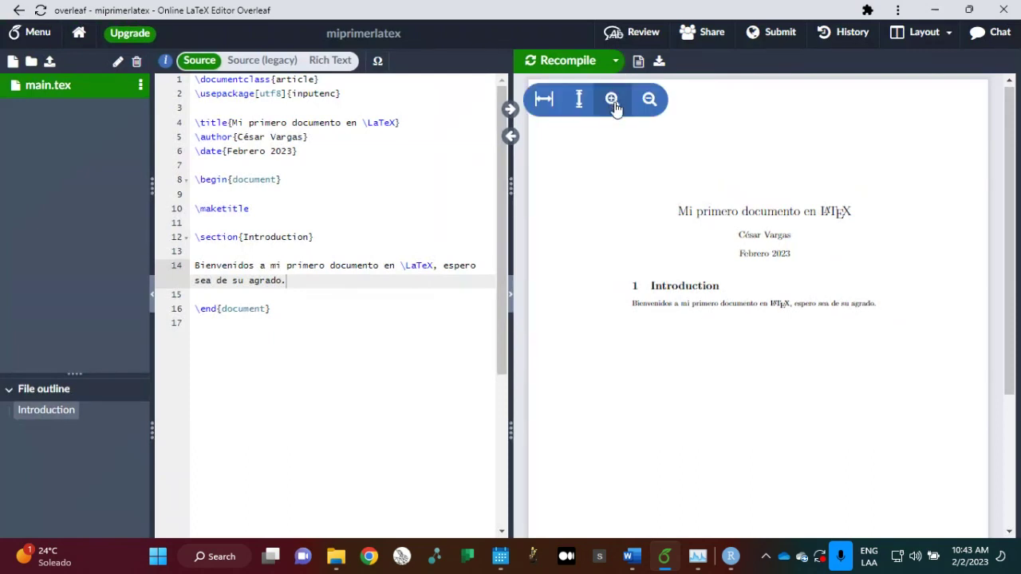
click(612, 99)
click(612, 100)
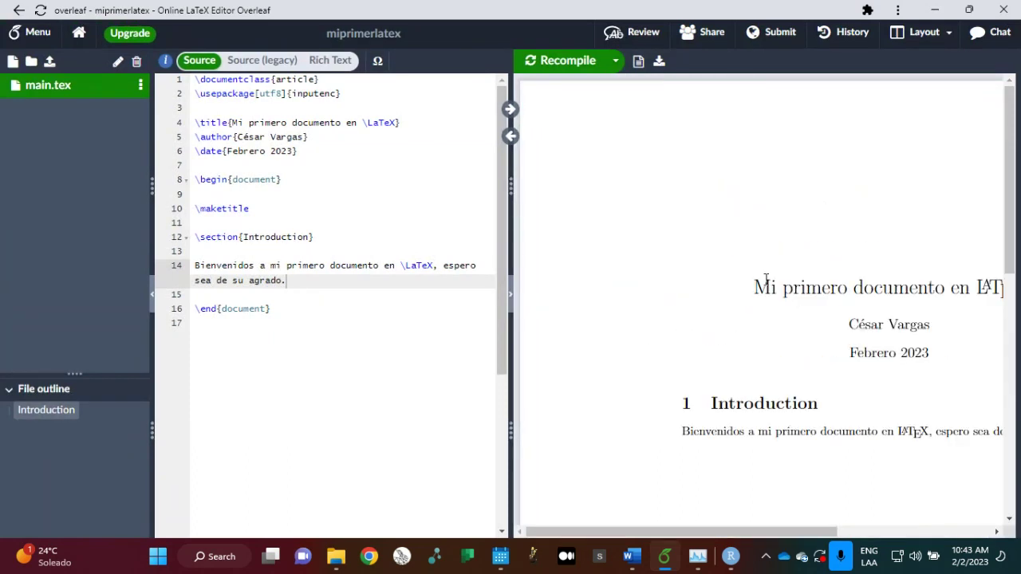
scroll(765, 281, down, 2)
scroll(766, 279, right, 3)
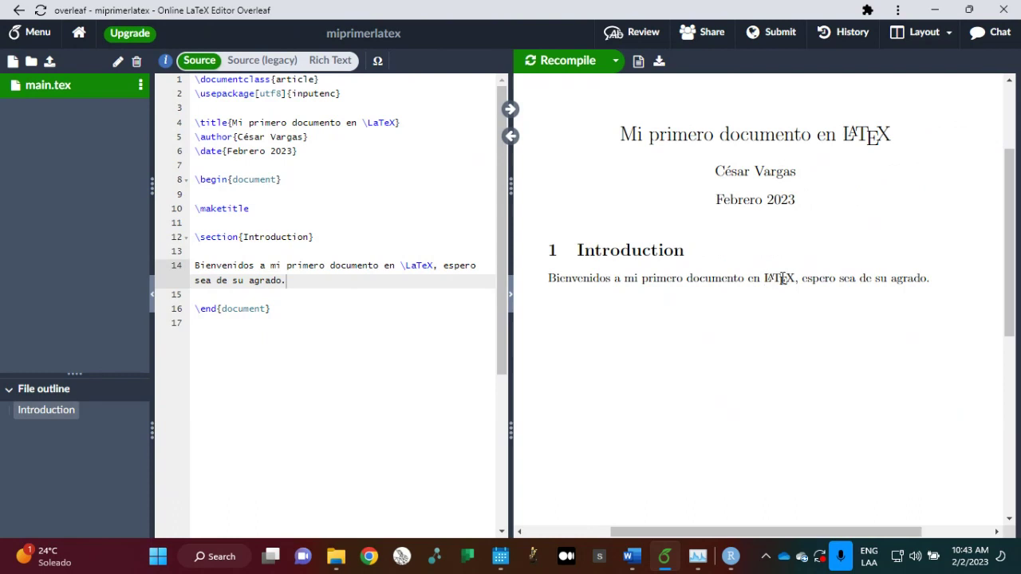
drag(764, 279, 794, 281)
click(401, 270)
drag(401, 271, 433, 270)
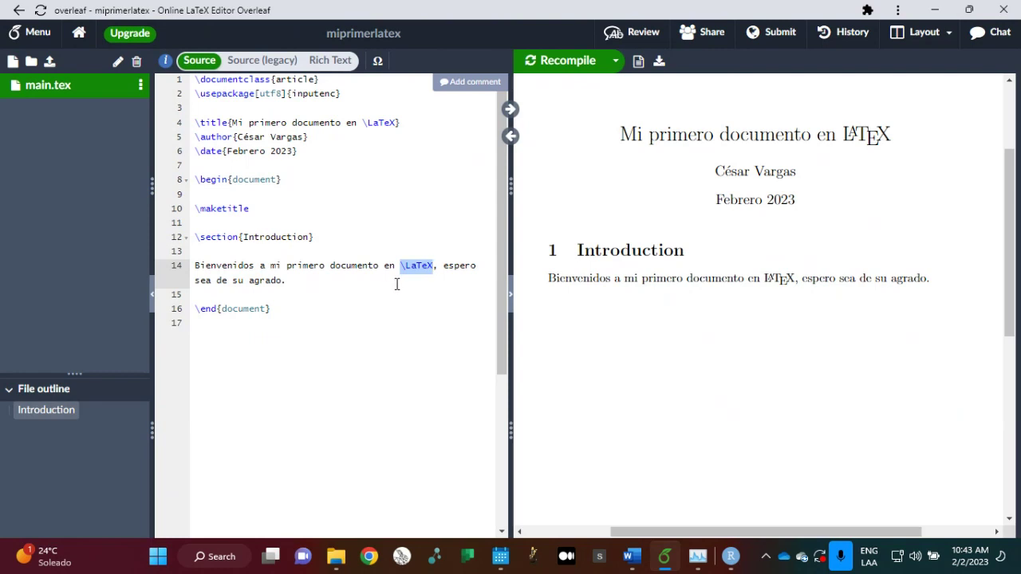
Append "Con ustedes les presento mi primera ecuación en linea en latex" to the end of the introduction paragraph
click(313, 283)
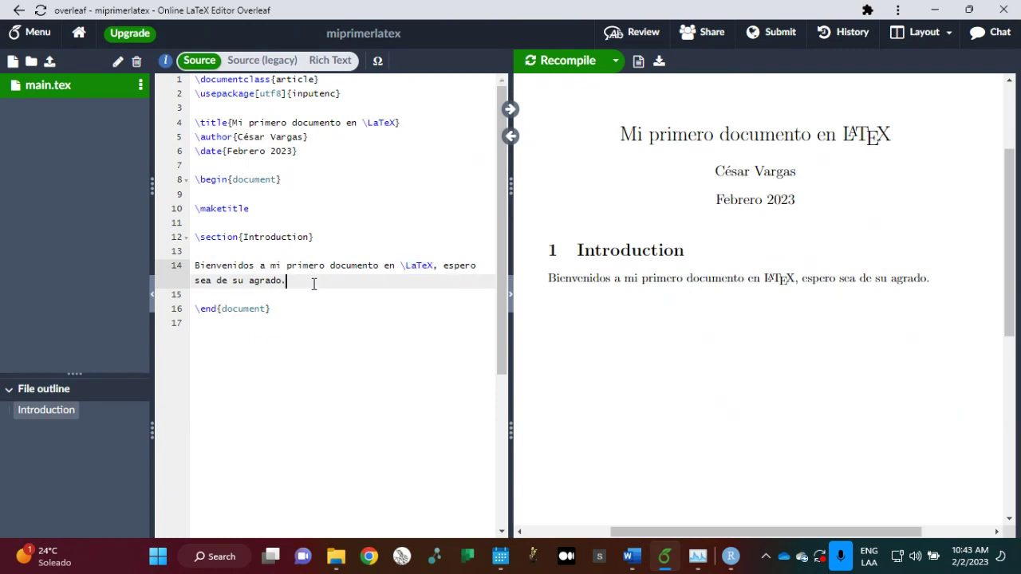
key(BackSpace)
text(agrado. Con ustedes les)
key(BackSpace)
key(BackSpace)
text(es presento mi primera )
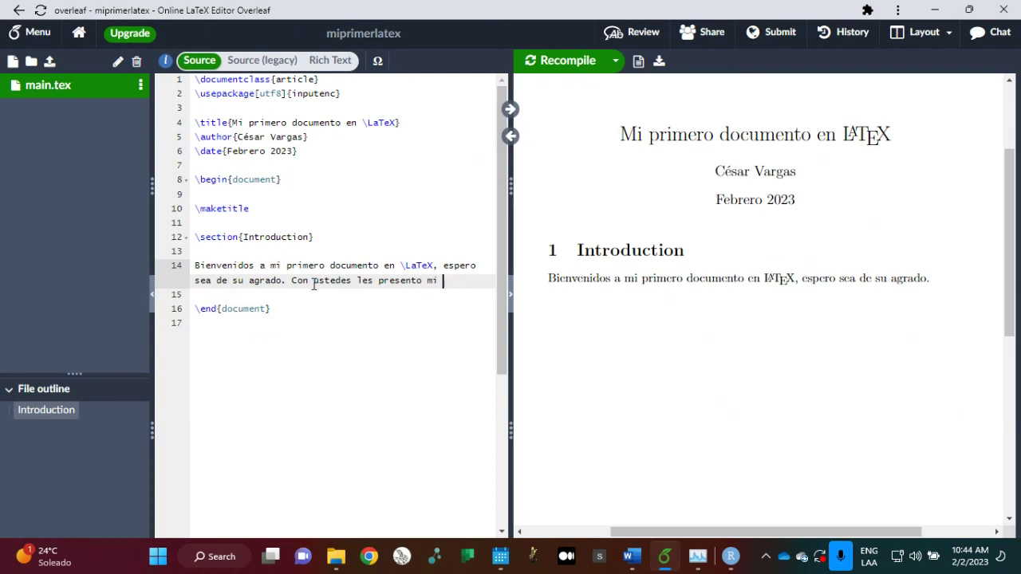
text(ec)
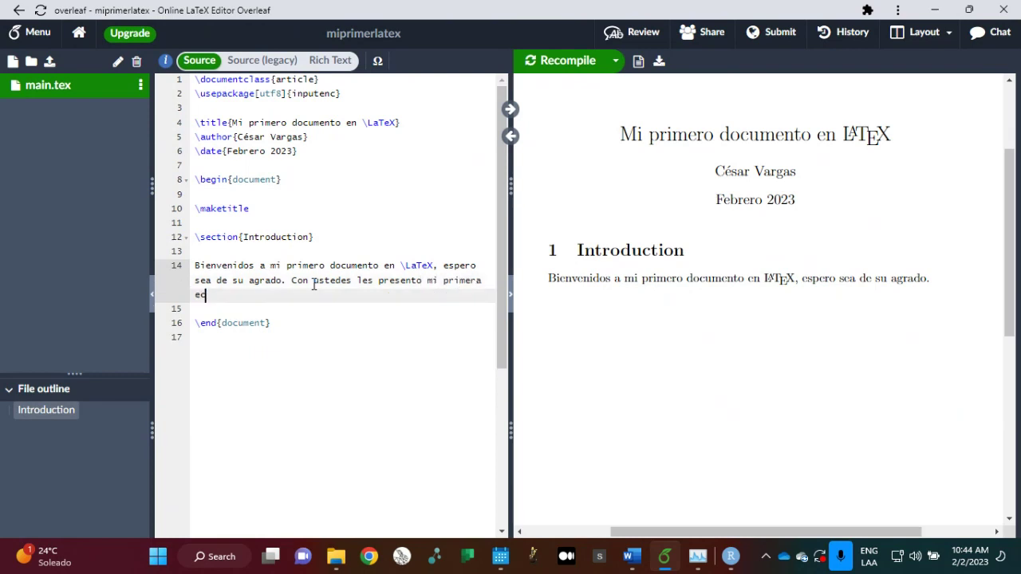
text(uación en linea en latex )
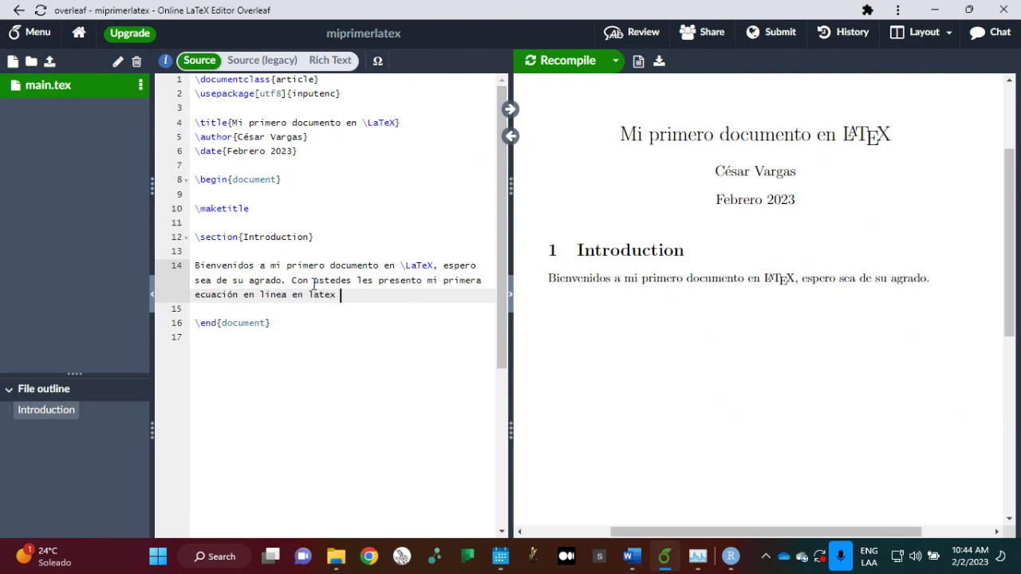
Add the inline equation $y(x)=m\times x+b$ at the end of the introduction sentence and recompile the document
text($$)
key(BackSpace)
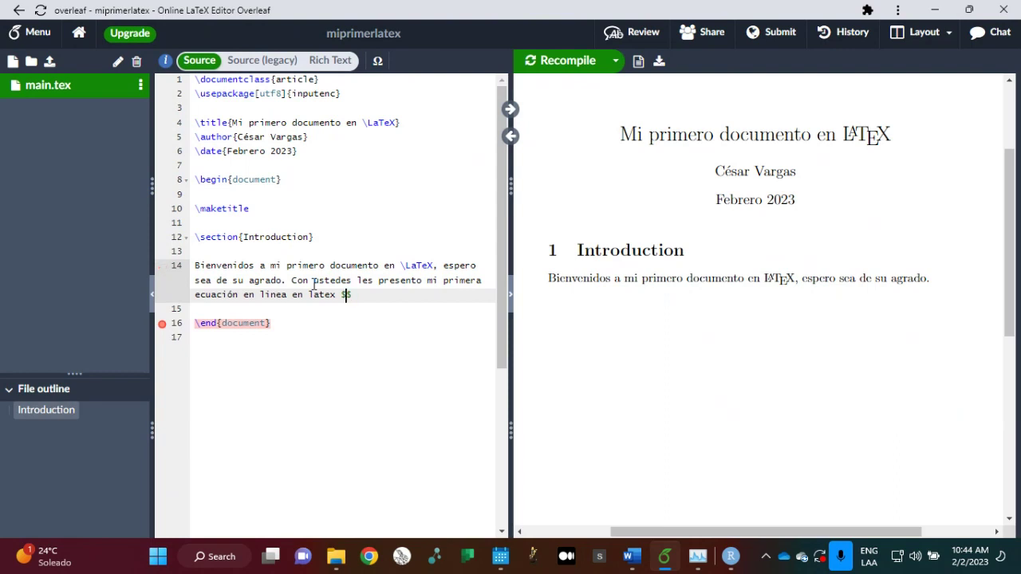
text(f)
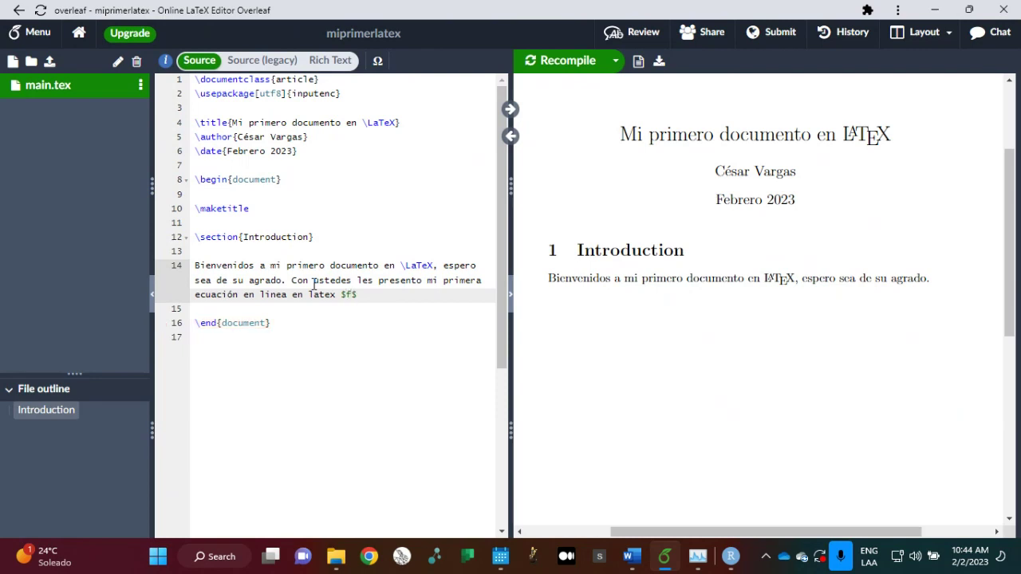
key(BackSpace)
text(y(x)=m\tim)
key(Return)
text(x+b)
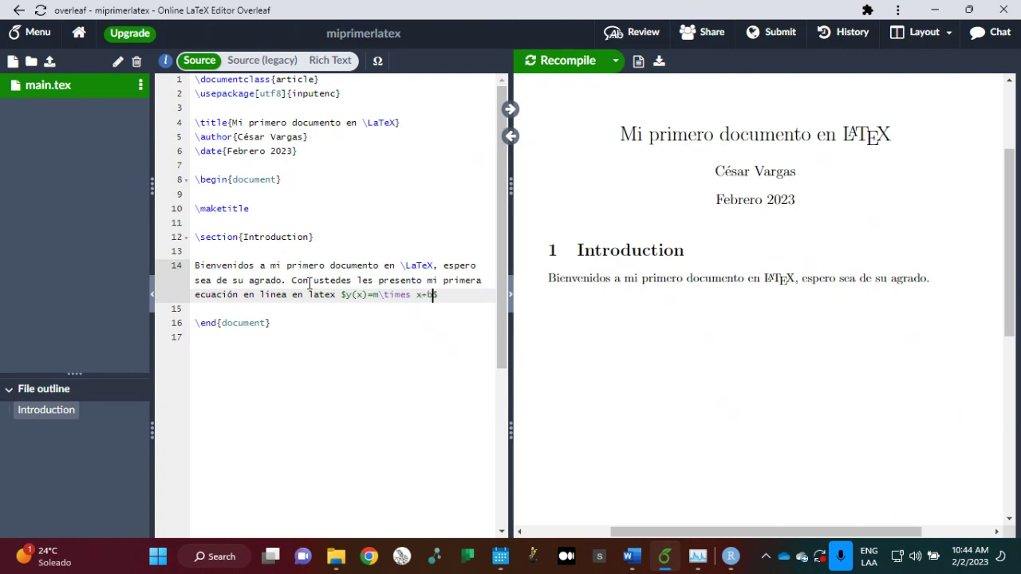
click(560, 63)
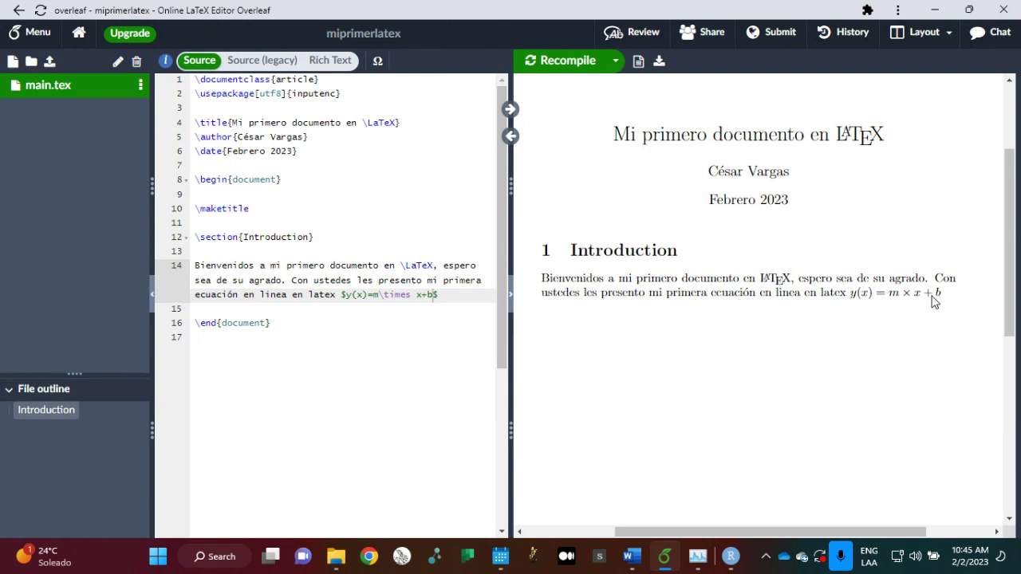
End the inline equation's sentence with a period and insert an empty equation environment on the line below it
click(450, 298)
text(.)
key(Return)
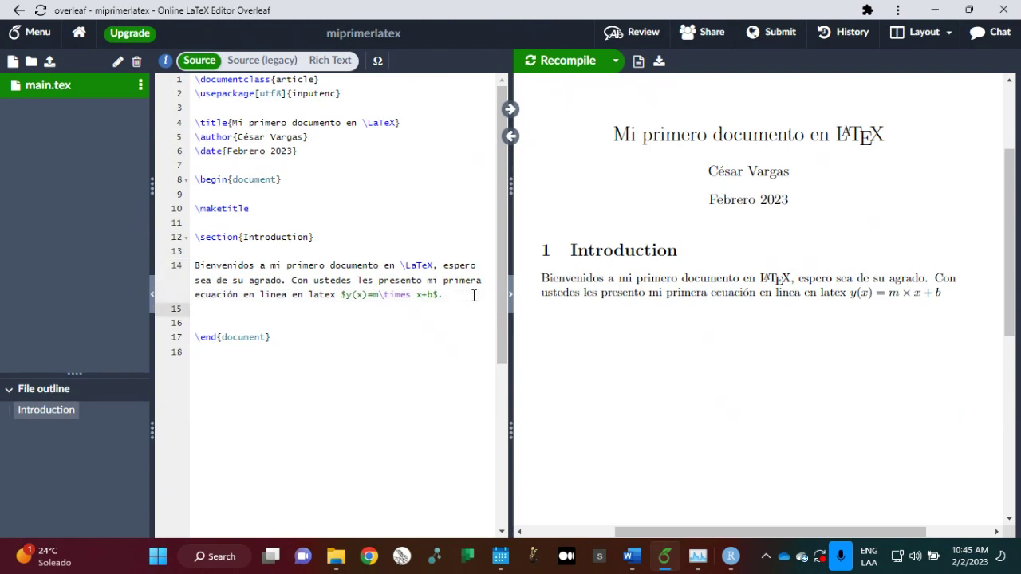
text(\)
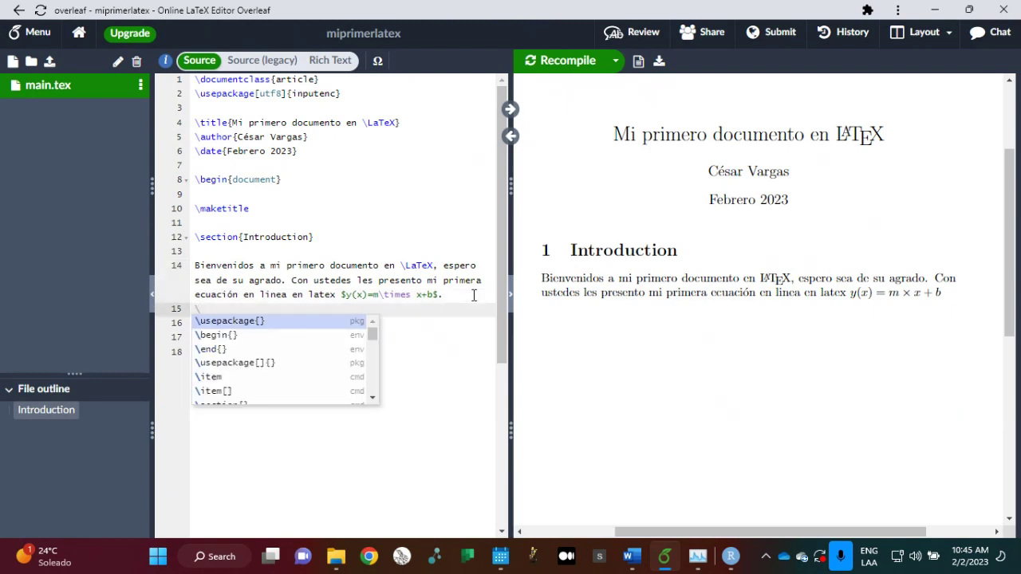
text(begin{equat)
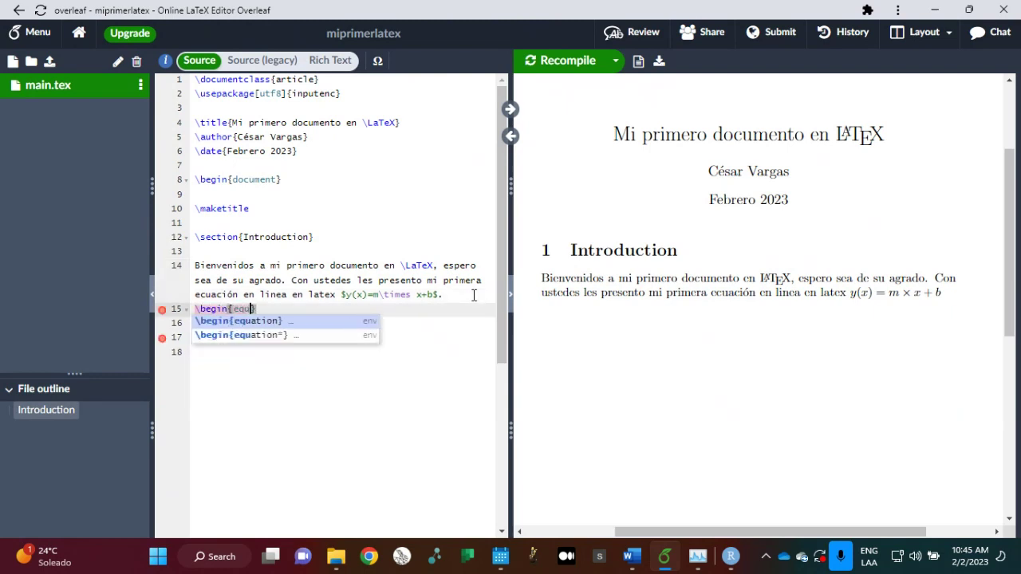
key(Return)
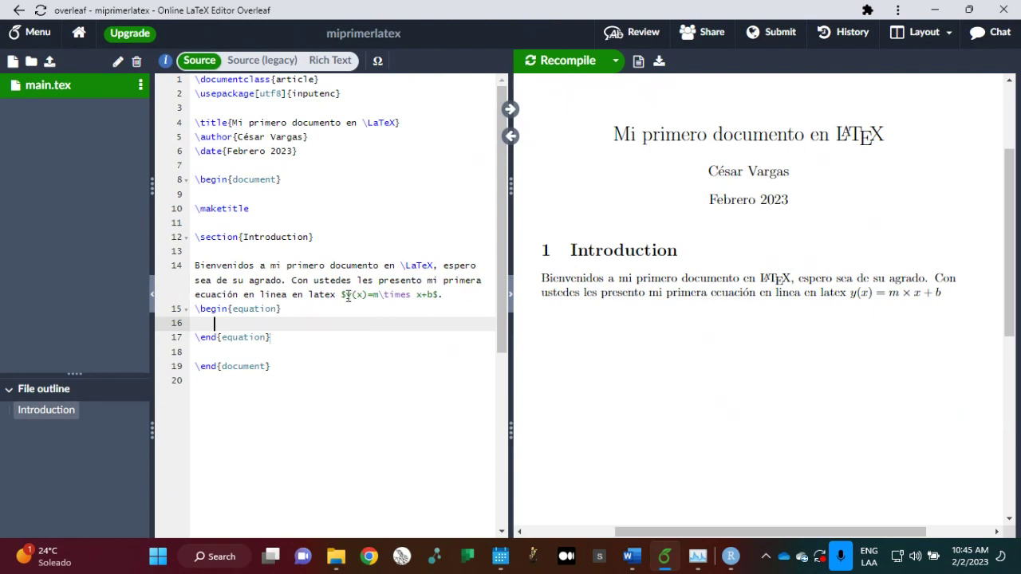
Copy y(x)=m\times x+b from the inline equation, without its dollar signs, into the equation environment and recompile
drag(345, 294, 433, 297)
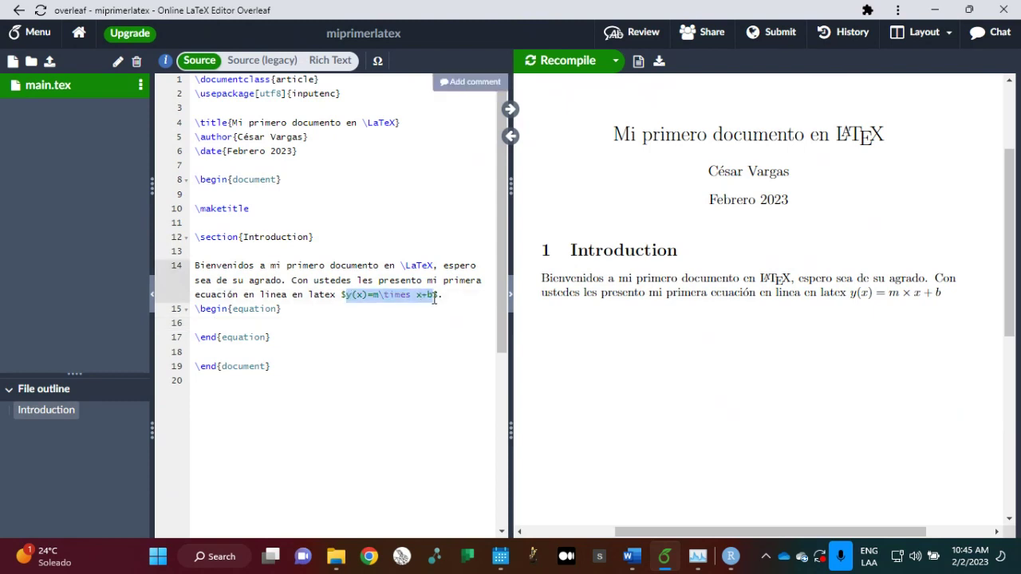
key(ctrl+c)
click(256, 324)
key(ctrl+v)
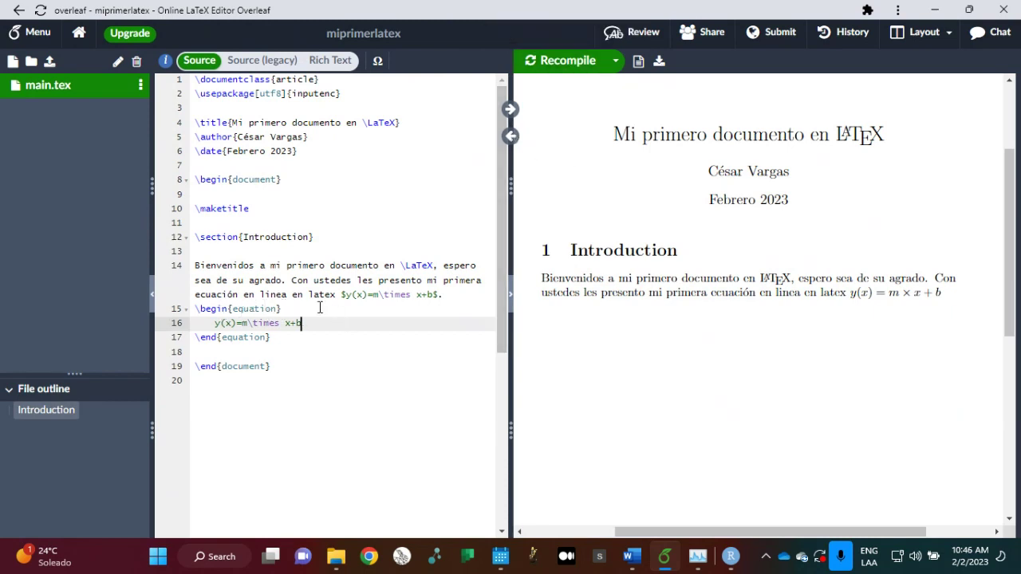
click(341, 294)
drag(340, 295, 347, 295)
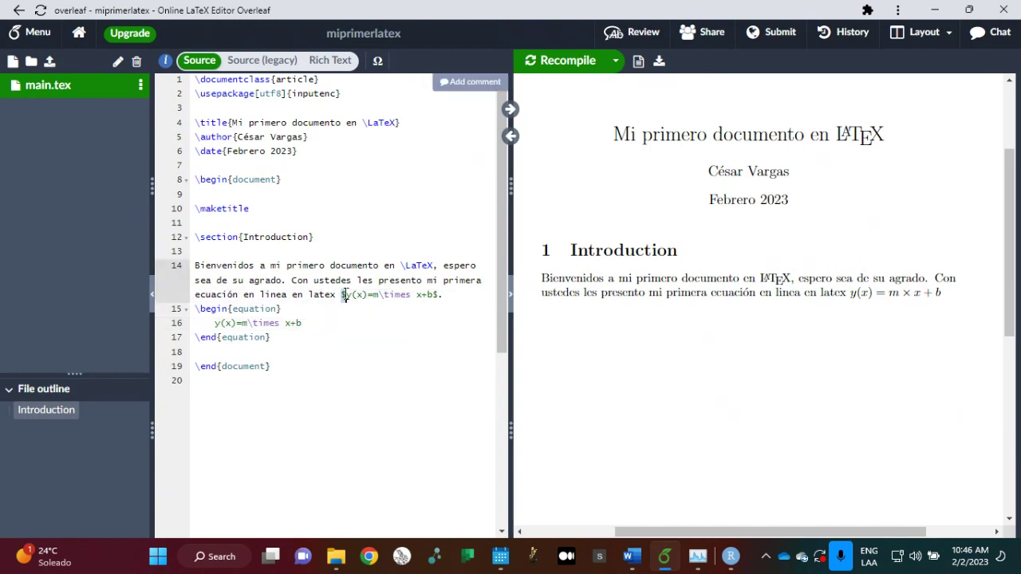
click(568, 62)
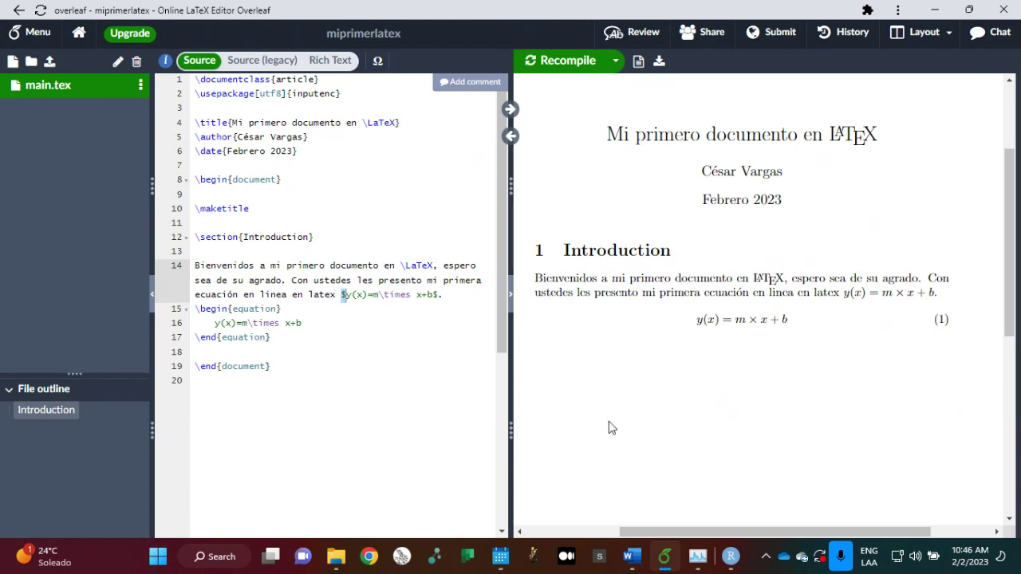
Upload the image imageresearch from the computer's Downloads folder to the project
click(327, 309)
click(332, 323)
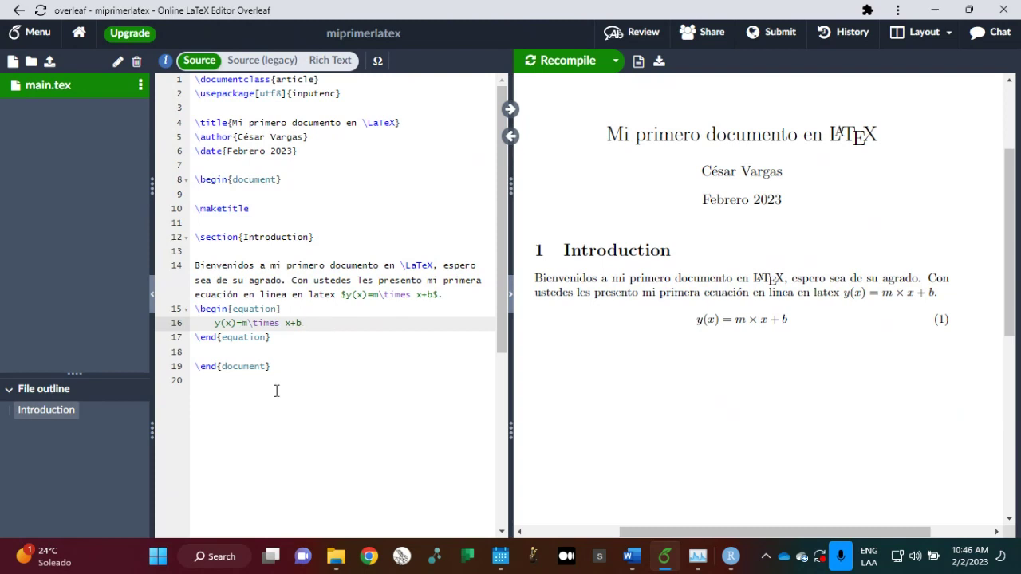
click(290, 352)
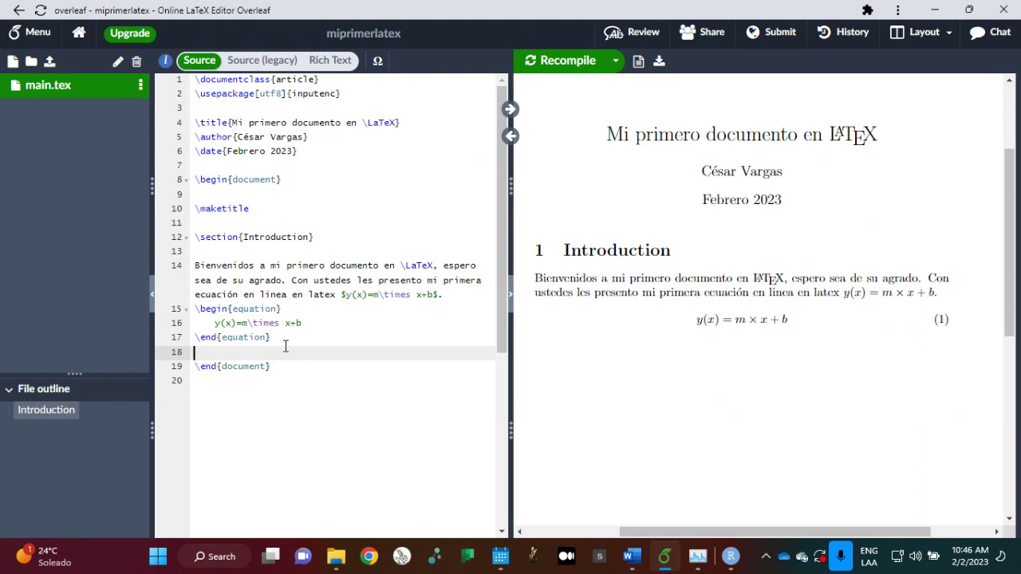
click(49, 62)
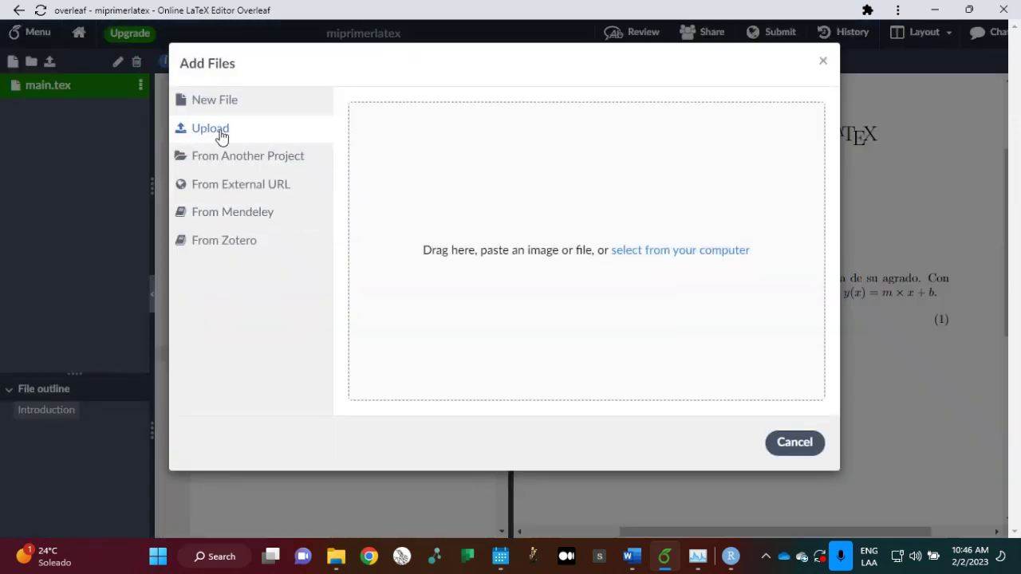
click(701, 249)
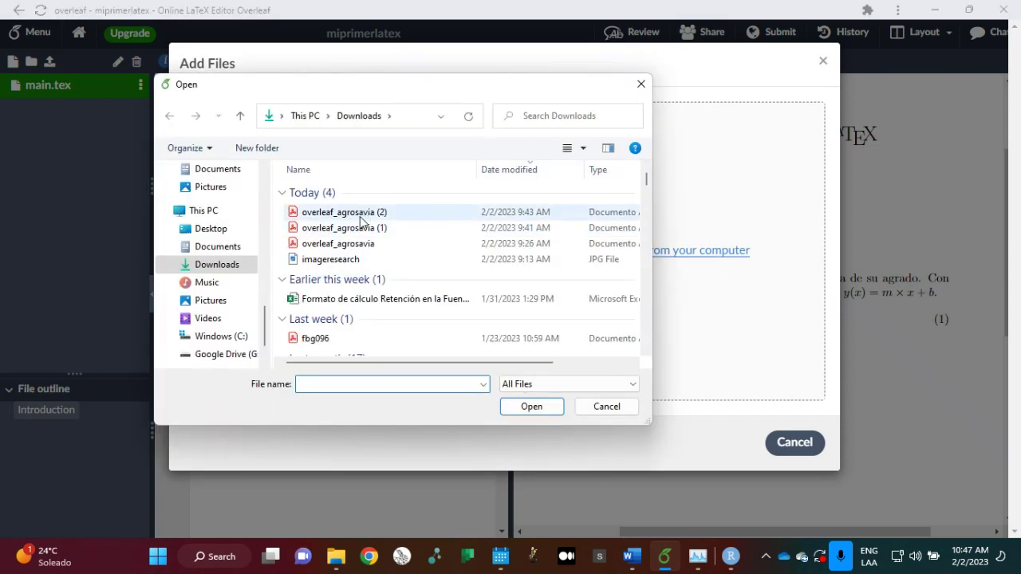
click(361, 262)
click(527, 409)
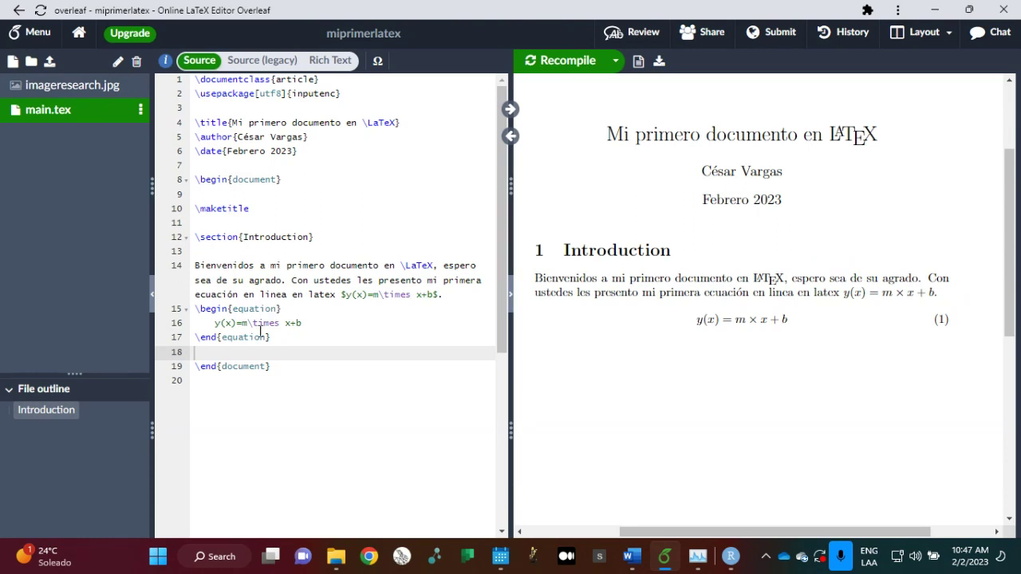
Load the graphicx package with \usepackage{graphicx} on a new line below the inputenc package
click(347, 94)
key(Return)
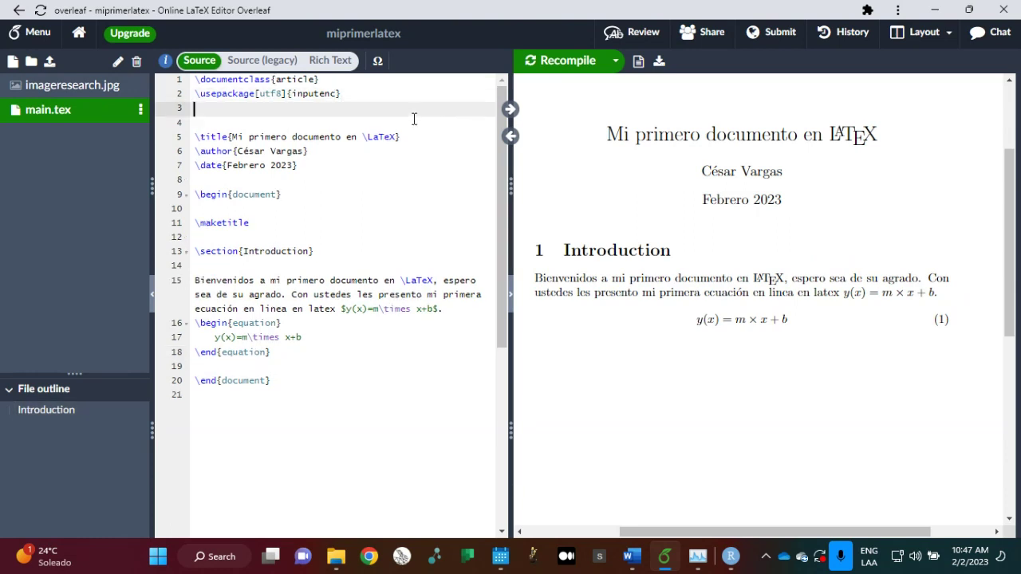
text(\us)
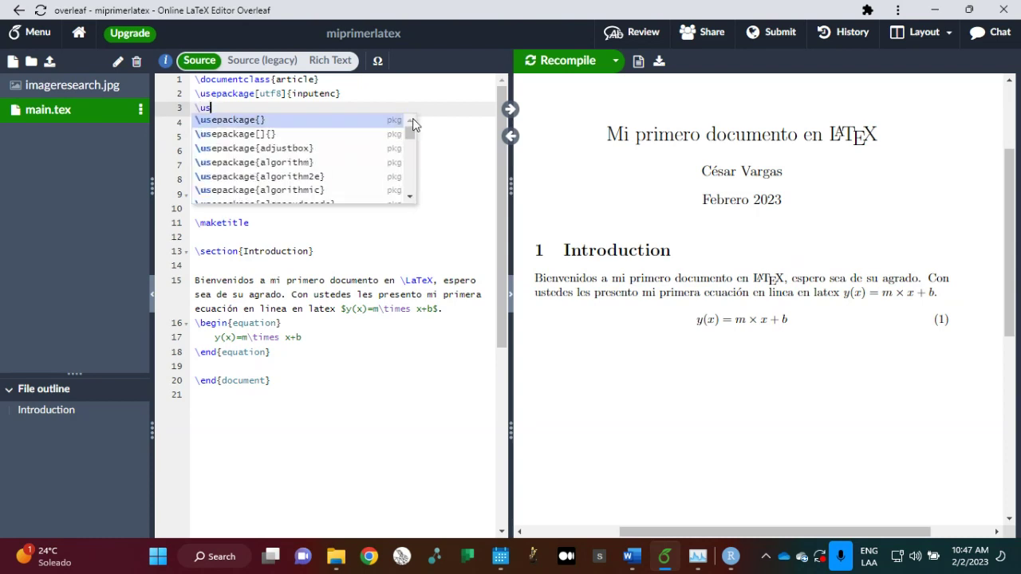
key(Return)
text(graphic)
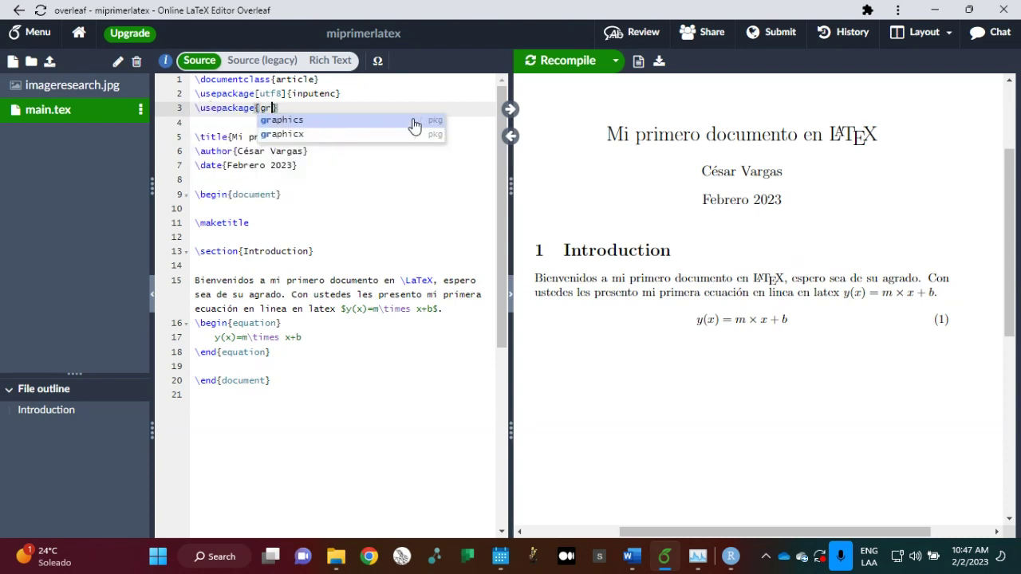
text(x)
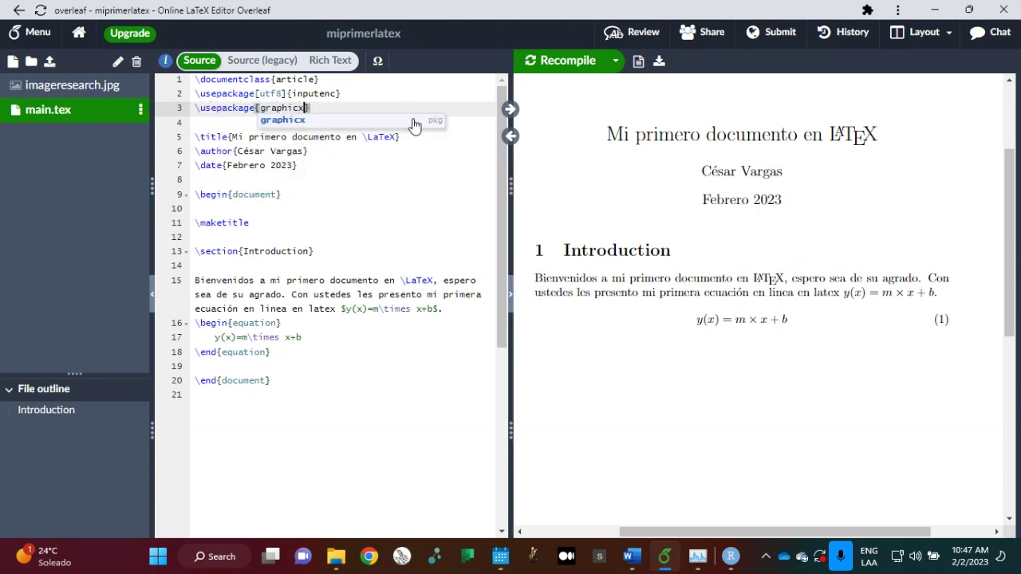
click(384, 203)
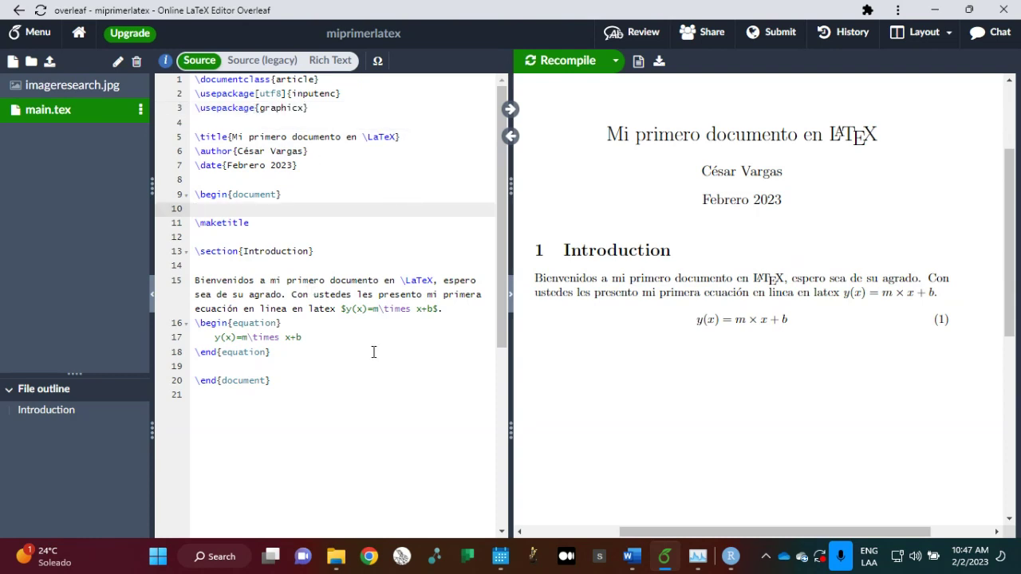
Insert \includegraphics{imageresearch.jpg} below the equation environment, with blank lines separating it from the surrounding code
click(284, 367)
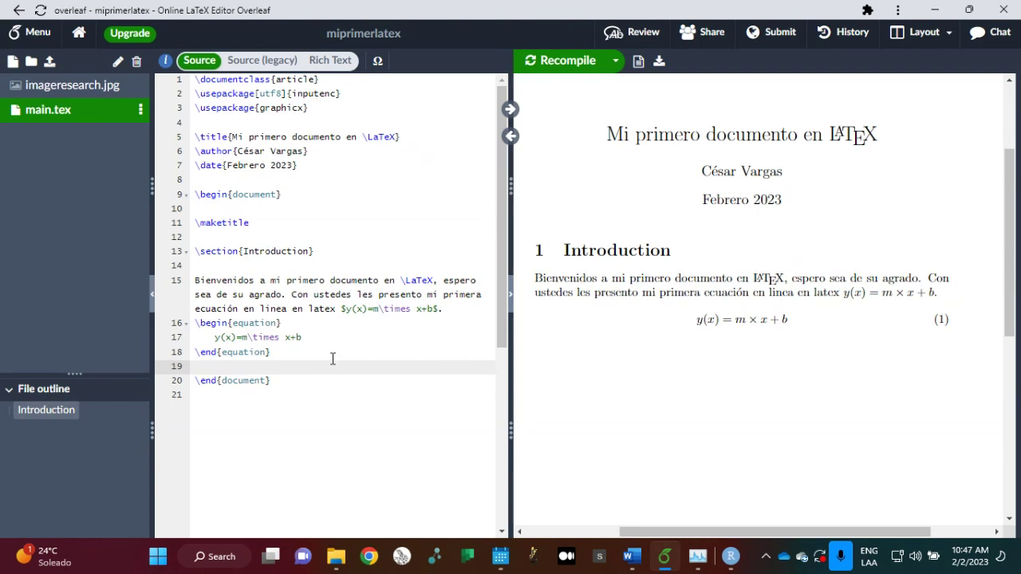
scroll(333, 359, down, 1)
key(Return)
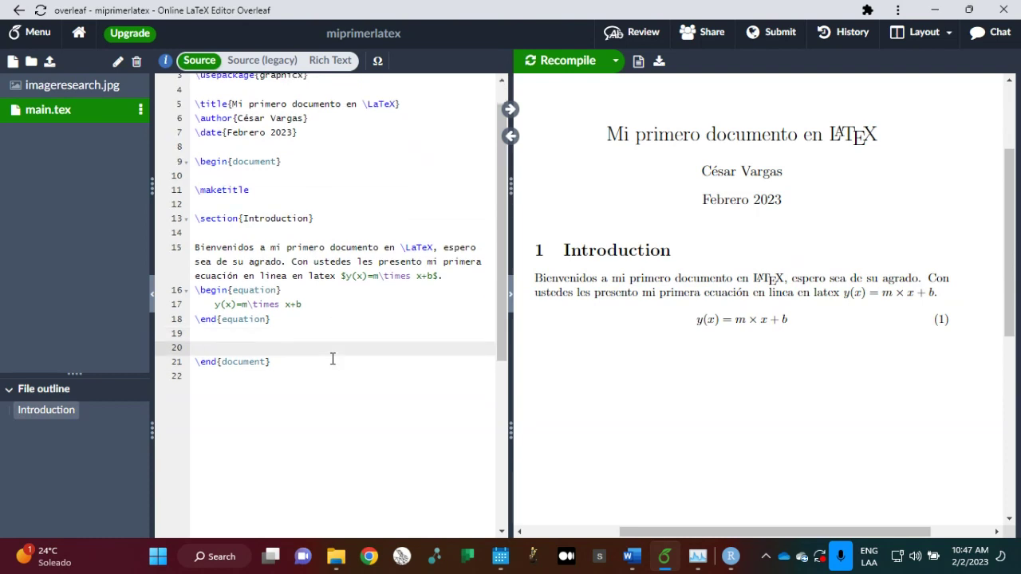
key(Up)
key(Return)
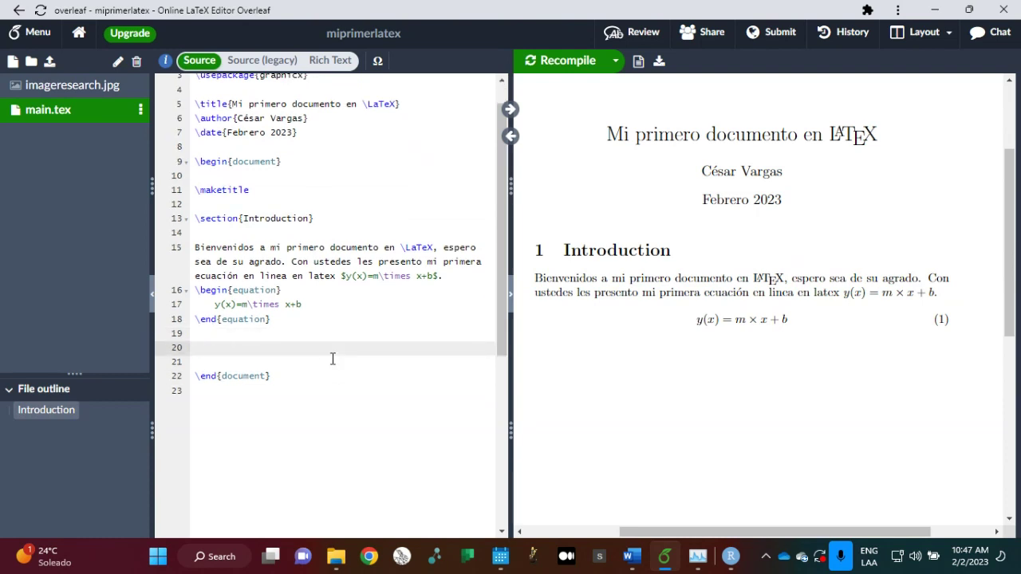
text(\inclu)
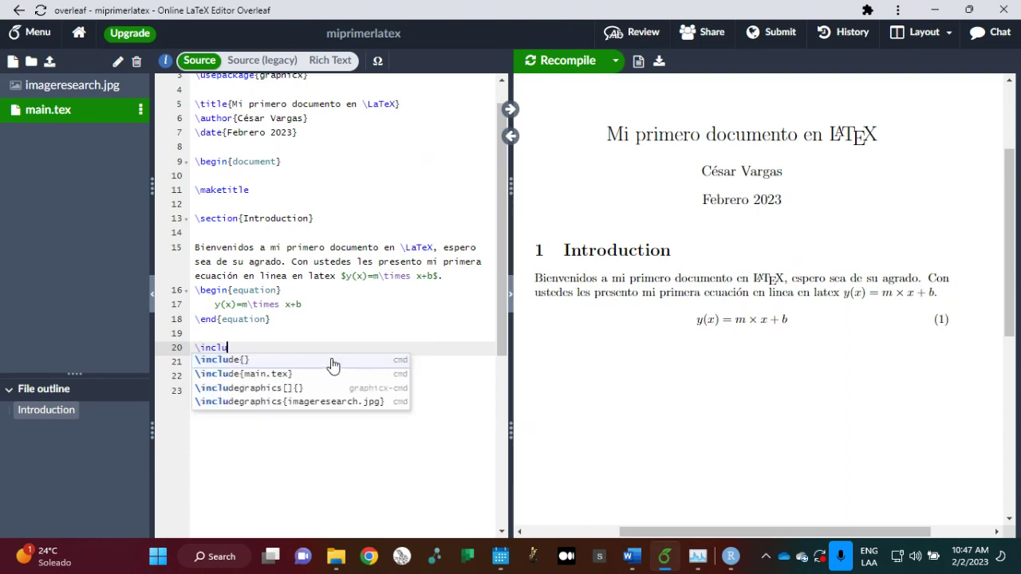
key(Down)
key(Down)
key(Down)
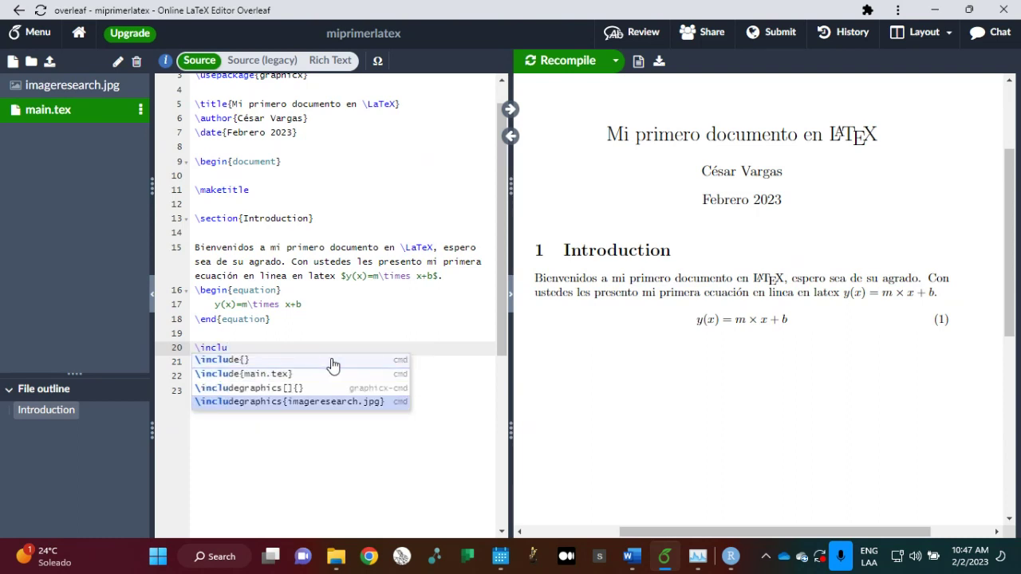
click(311, 409)
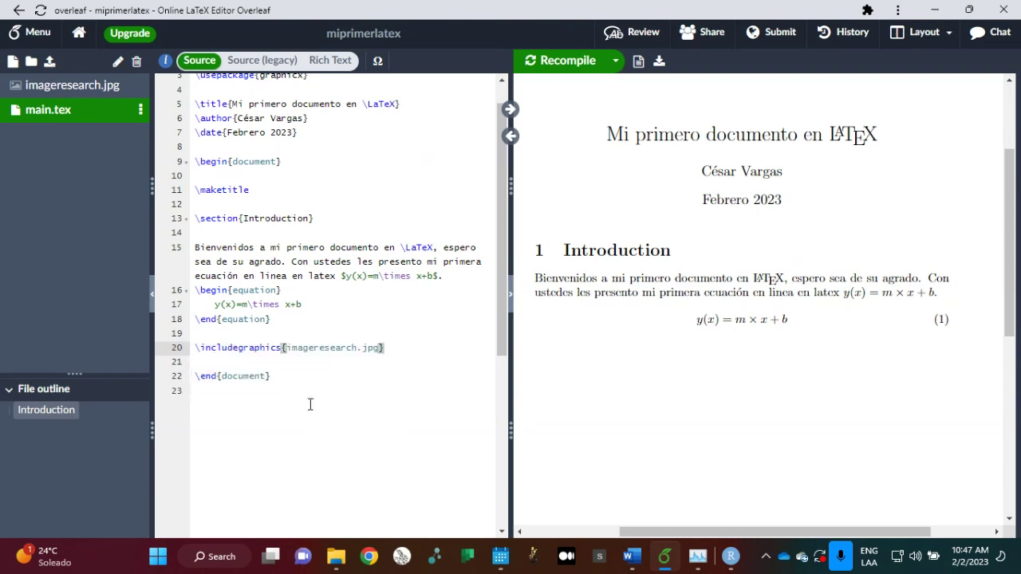
Recompile the document and examine the inserted image in the PDF preview
click(570, 63)
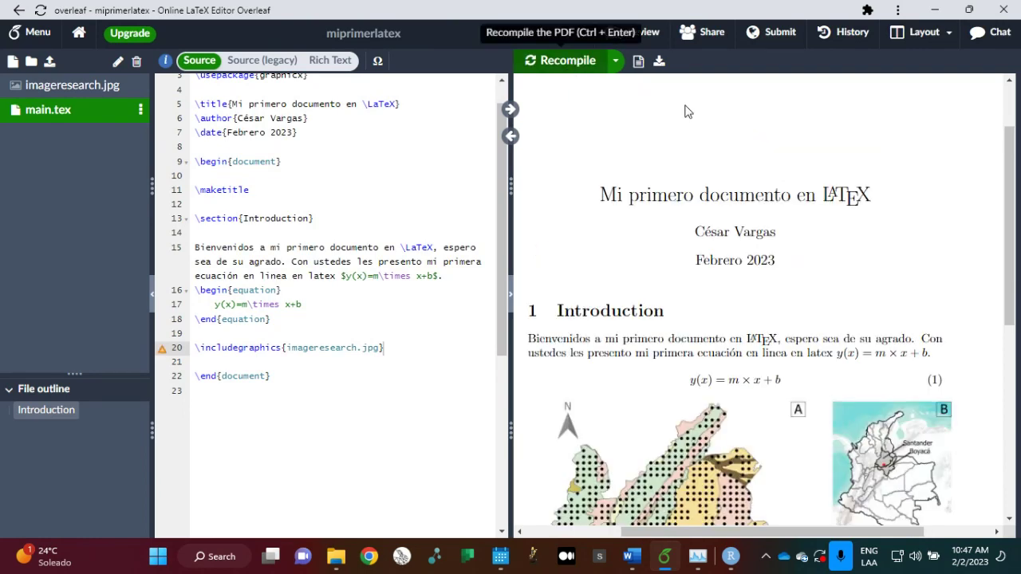
scroll(742, 147, down, 5)
scroll(743, 146, up, 2)
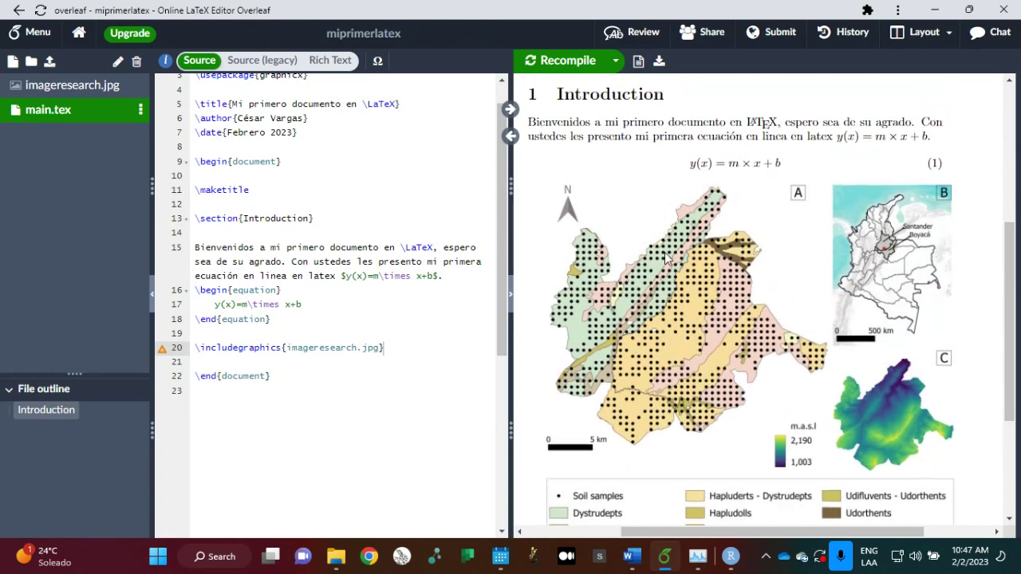
scroll(728, 318, down, 5)
scroll(727, 318, up, 4)
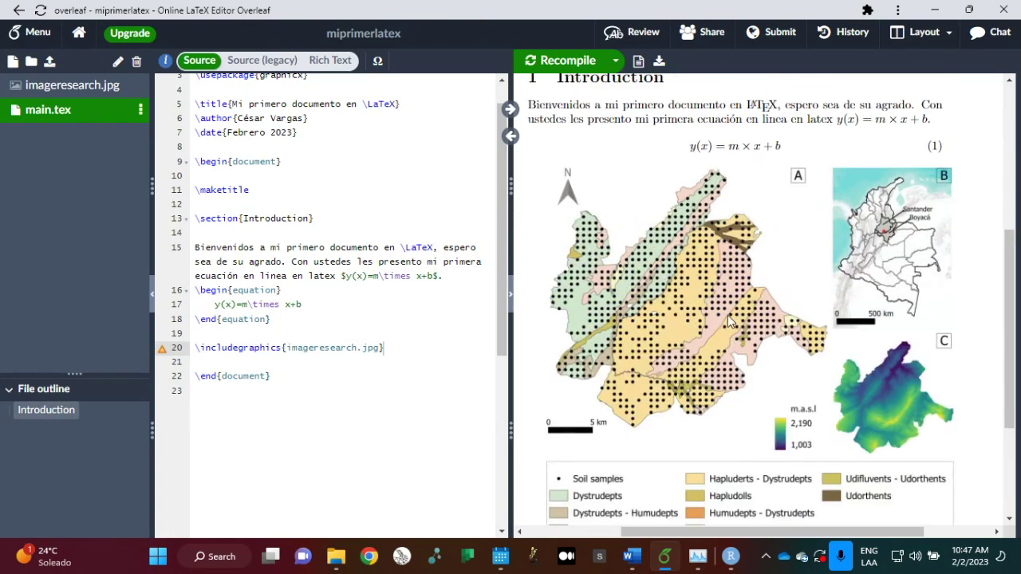
Add the text "Esta imagen fue tomada de" on a new line directly below the \includegraphics command
scroll(728, 315, down, 3)
scroll(733, 295, up, 5)
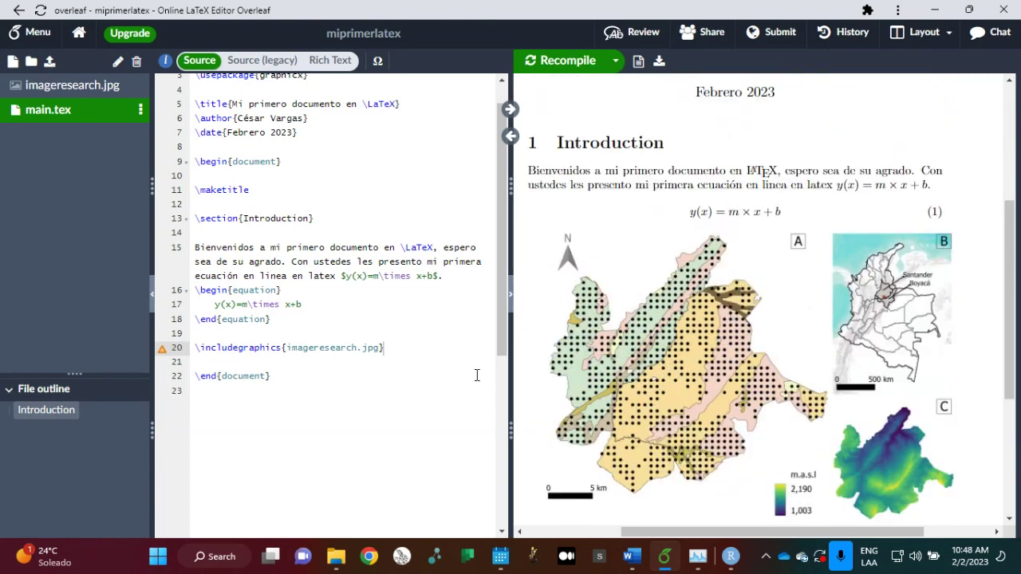
click(409, 348)
key(Return)
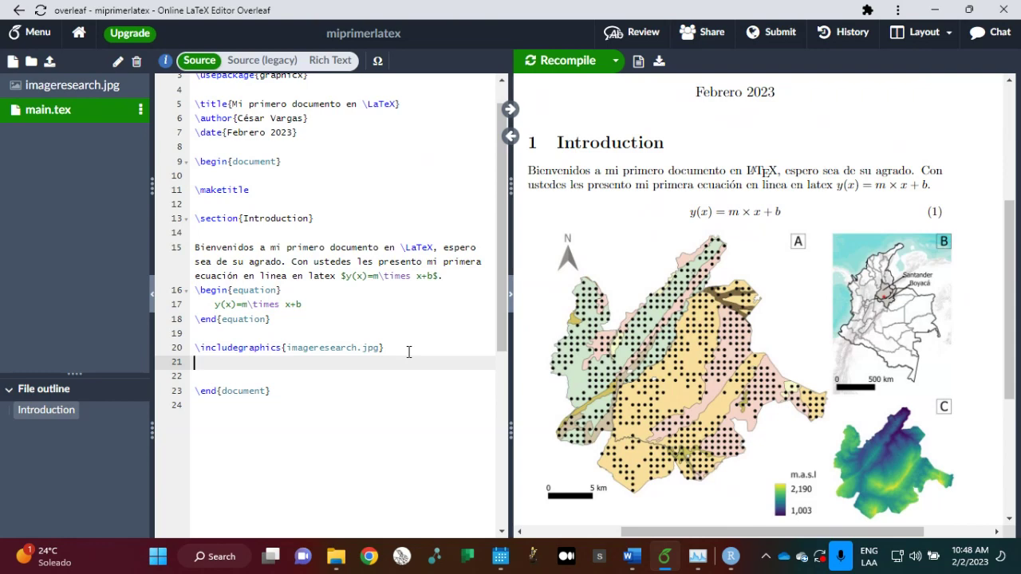
text(Esta imagen fue tomada de)
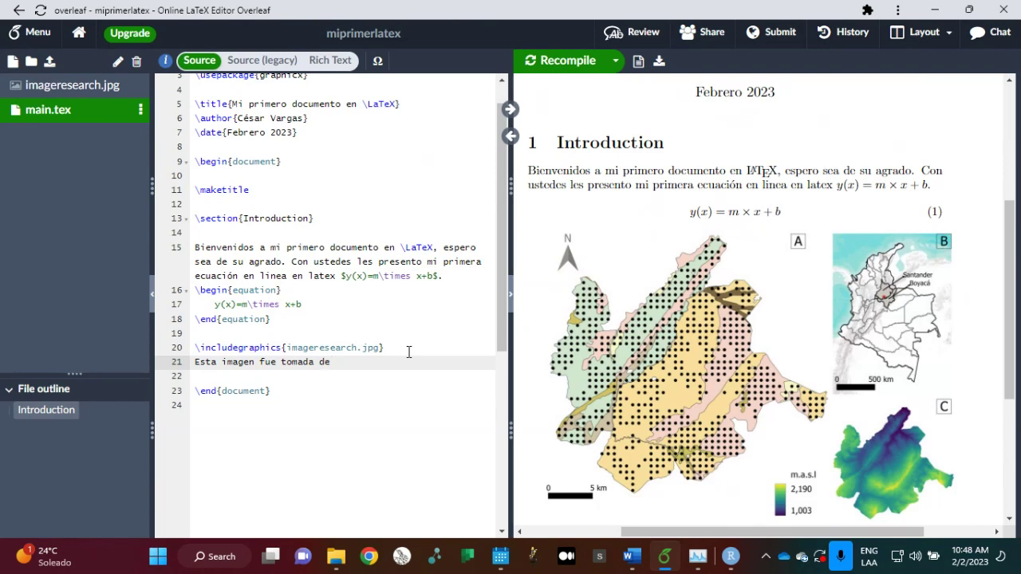
Create a new file named ref.bib in the project and open it for editing
click(12, 61)
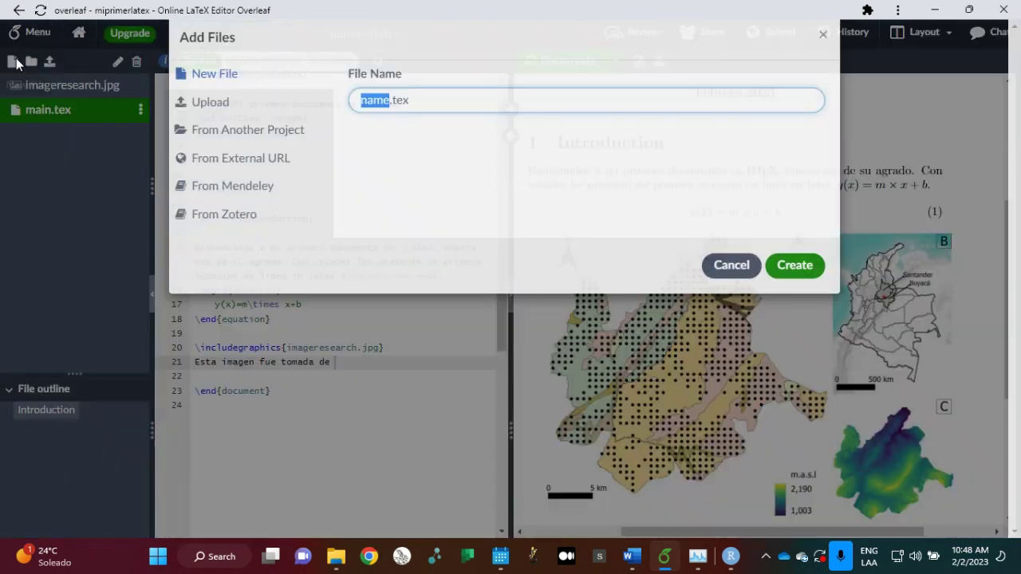
text(ref)
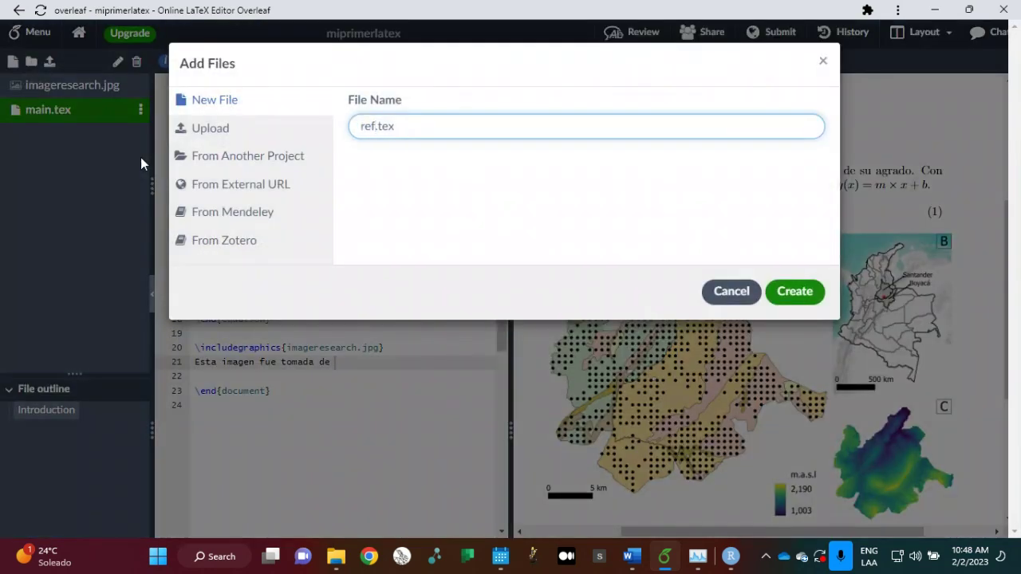
key(Right)
key(shift+Right)
key(shift+Right)
key(shift+Right)
text(ib)
key(BackSpace)
key(BackSpace)
text(bob)
key(BackSpace)
key(BackSpace)
text(ib)
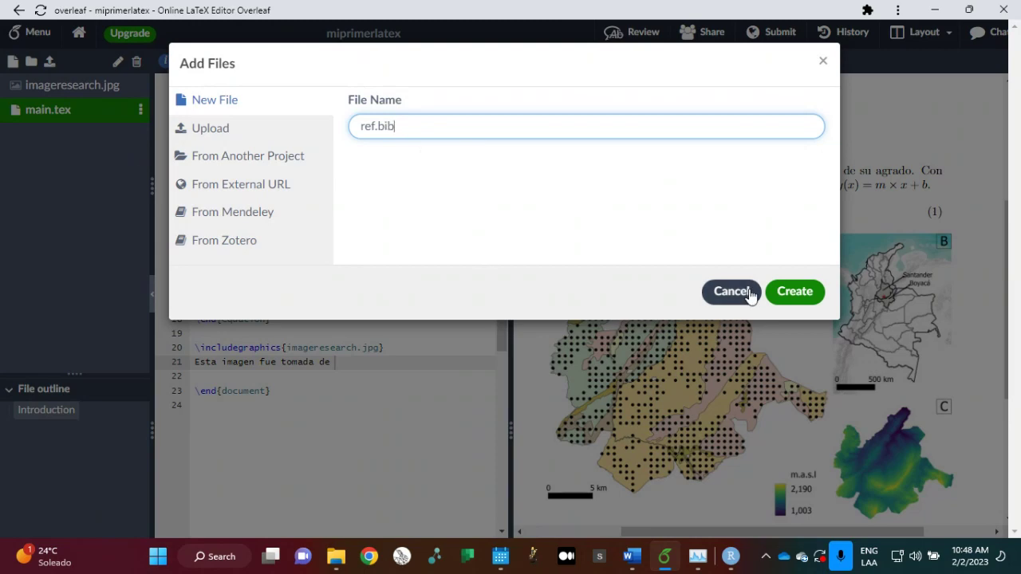
click(787, 292)
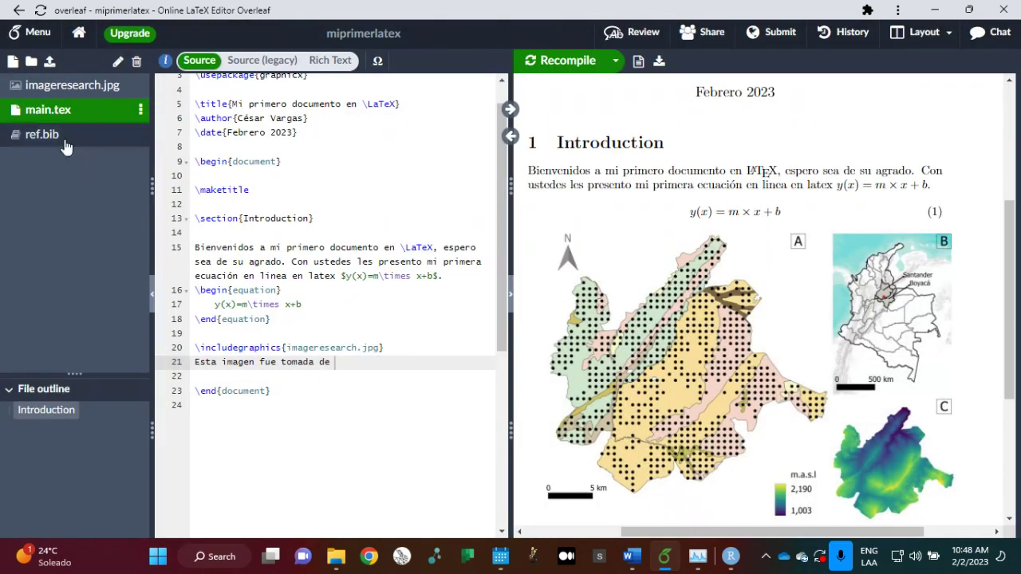
click(63, 137)
key(alt+Tab)
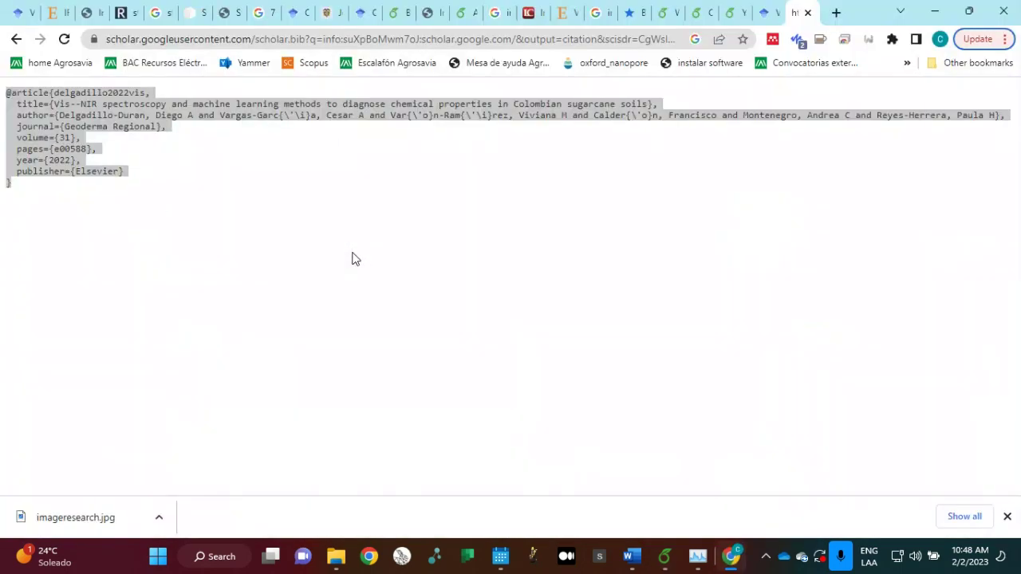
key(alt+Tab)
text(y(x)=m\times x+b)
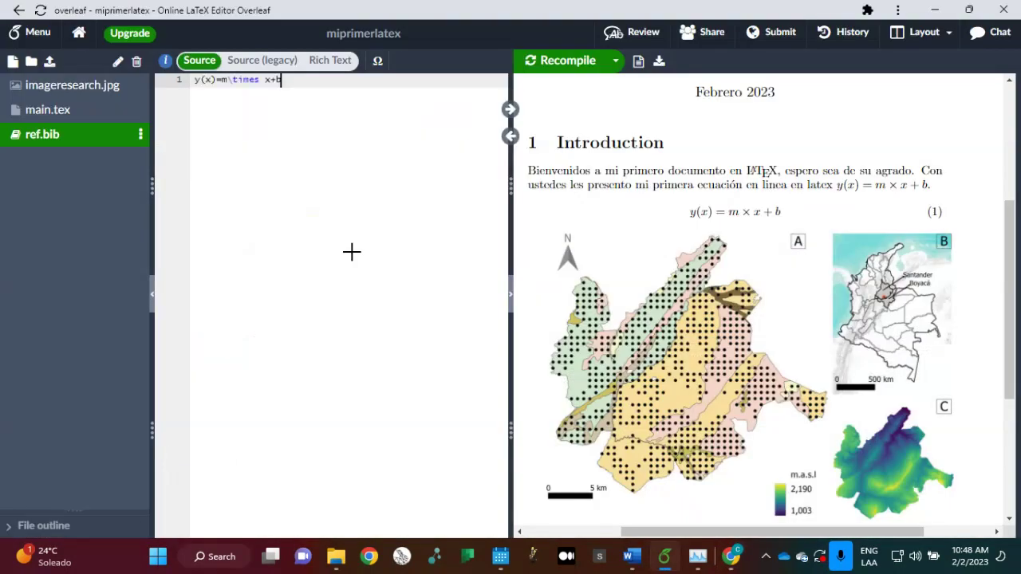
key(ctrl+z)
Copy the whole BibTeX article entry from the Google Scholar citation page in the browser and paste it into ref.bib
key(alt+Tab)
key(ctrl+a)
key(ctrl+c)
click(182, 178)
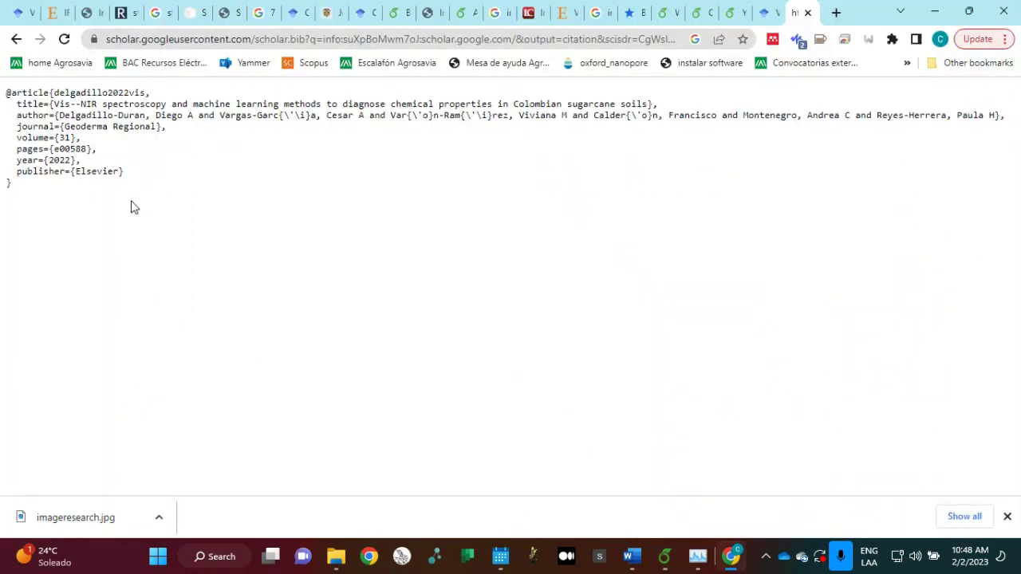
key(alt+Tab)
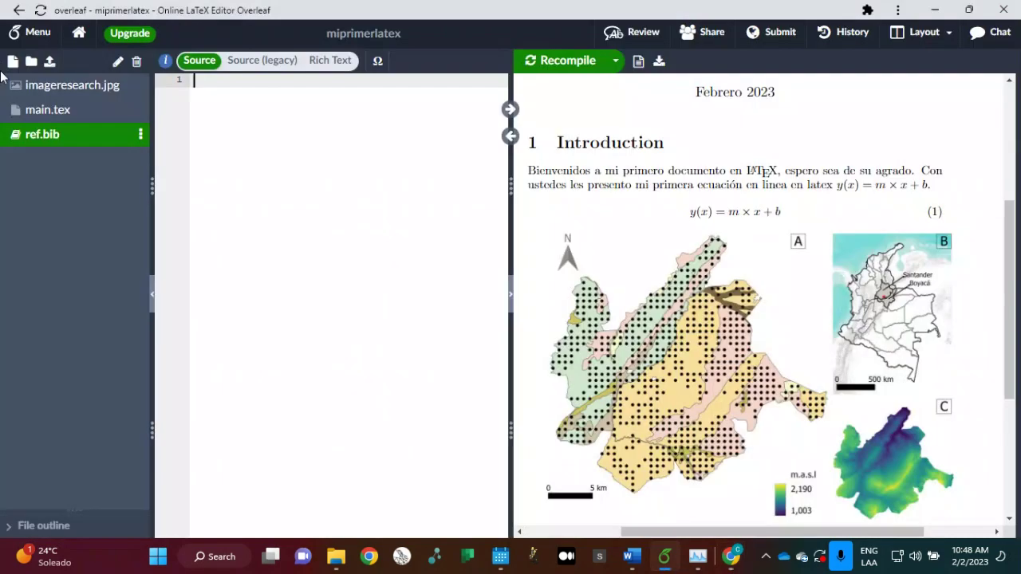
key(ctrl+v)
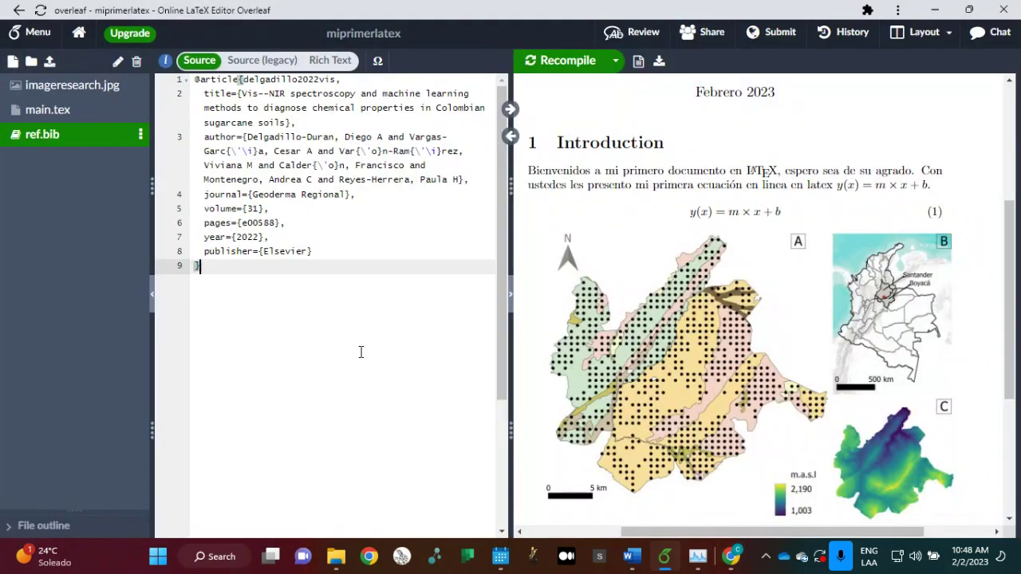
In main.tex, insert \bibliographystyle{apa} below the image source sentence, separated from it by a blank line
click(62, 112)
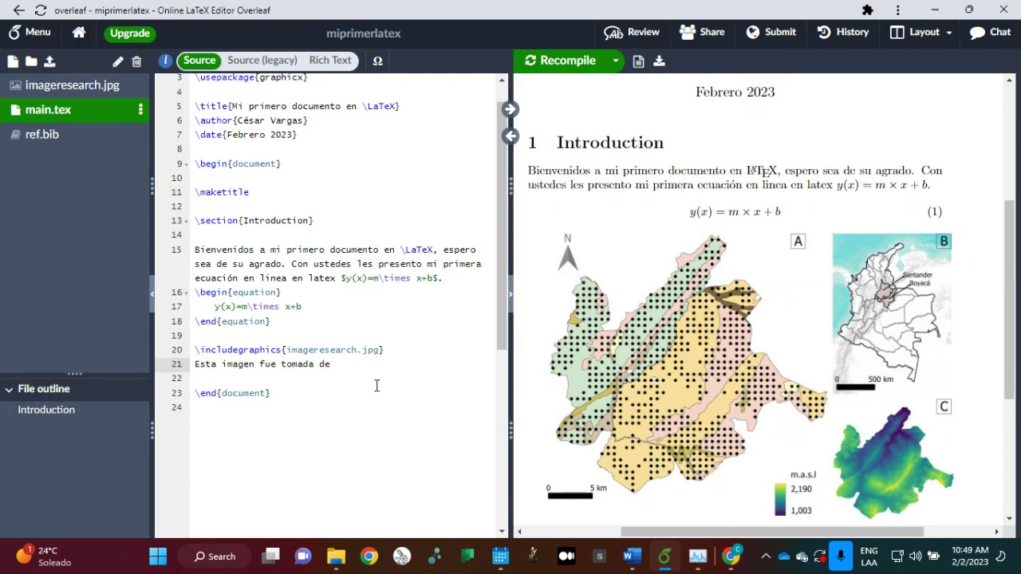
key(Return)
key(Return)
text(\)
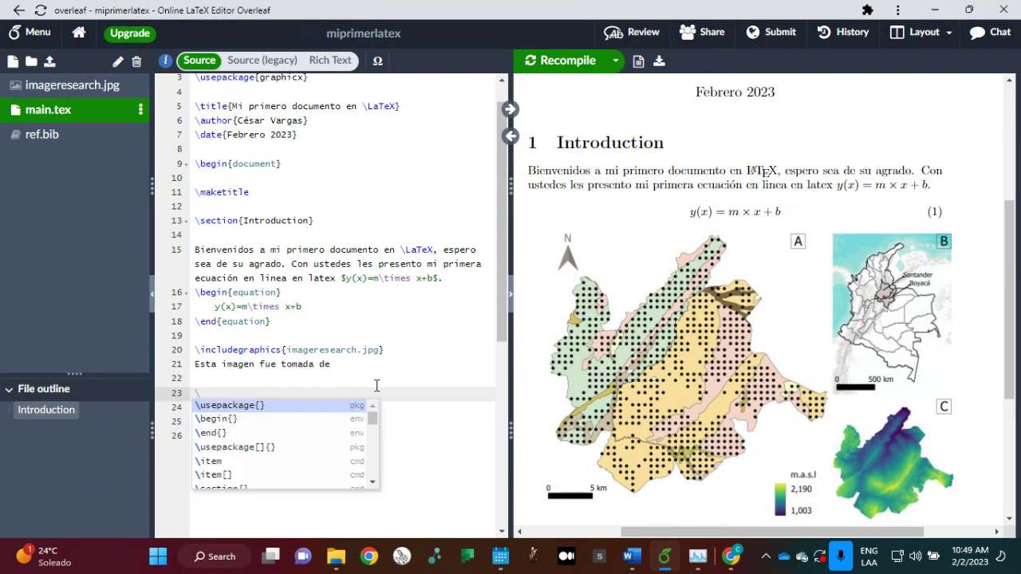
text(bib)
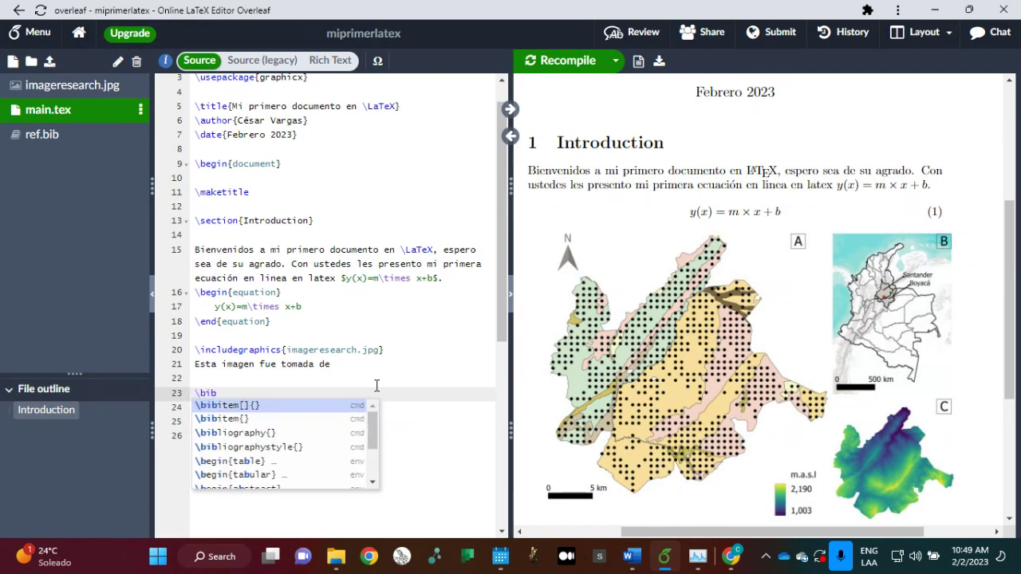
key(Down)
key(Down)
key(Down)
key(Down)
key(Up)
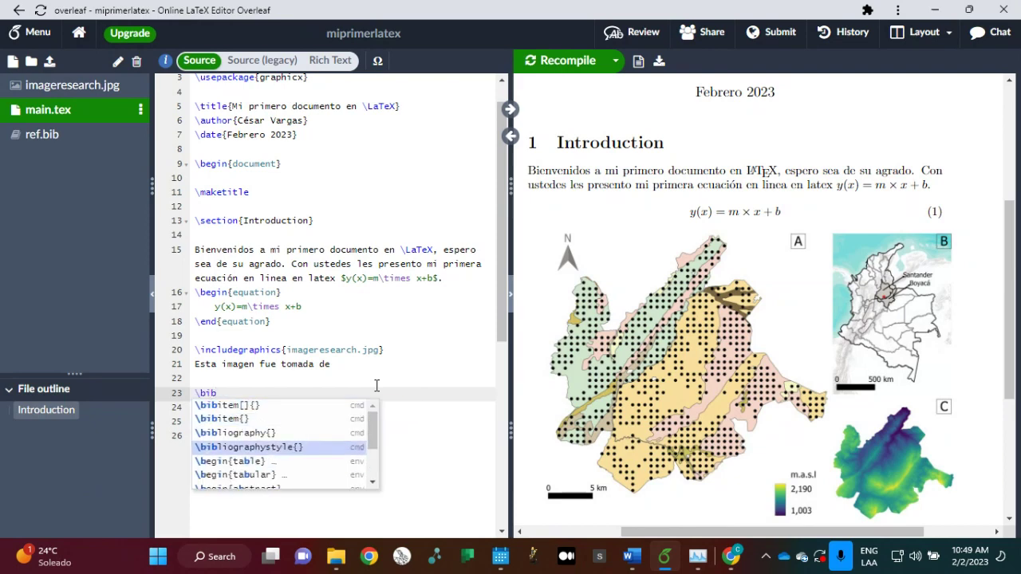
key(Return)
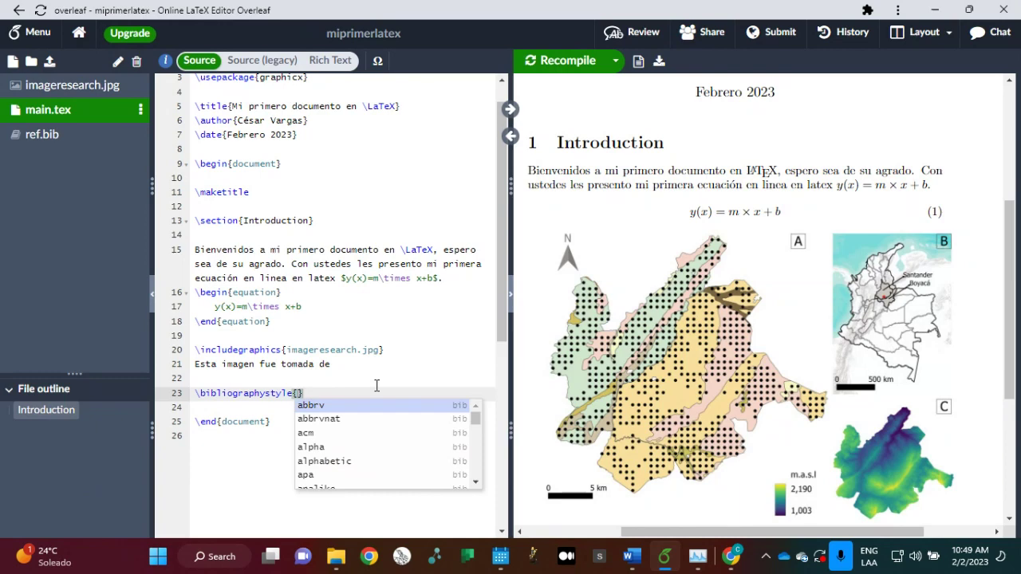
key(Down)
key(Down)
key(Down)
key(Down)
key(Down)
key(Down)
key(Down)
key(Down)
key(Down)
key(Down)
key(Down)
key(Down)
key(Down)
key(Down)
key(Down)
key(Down)
key(Down)
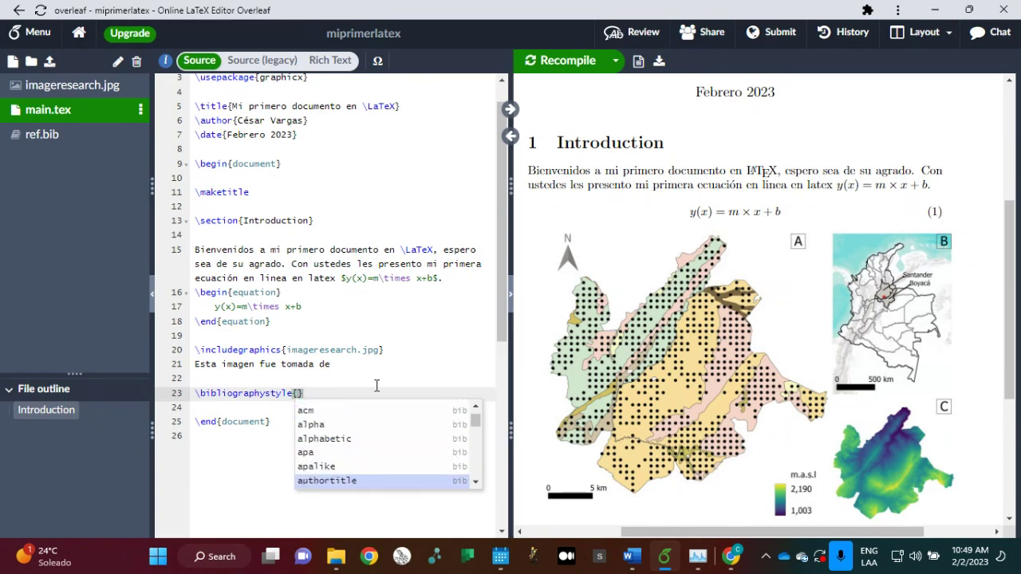
key(Down)
key(Down)
key(Down)
key(Down)
key(Down)
key(Down)
key(Down)
key(Down)
key(Down)
key(Down)
key(Down)
key(Down)
key(Down)
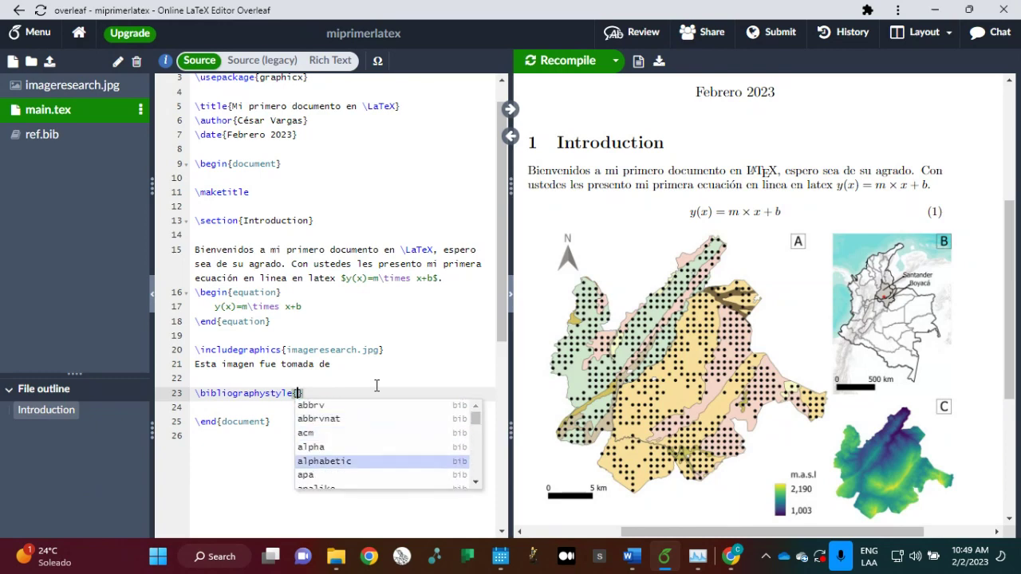
key(Down)
key(Down)
key(Down)
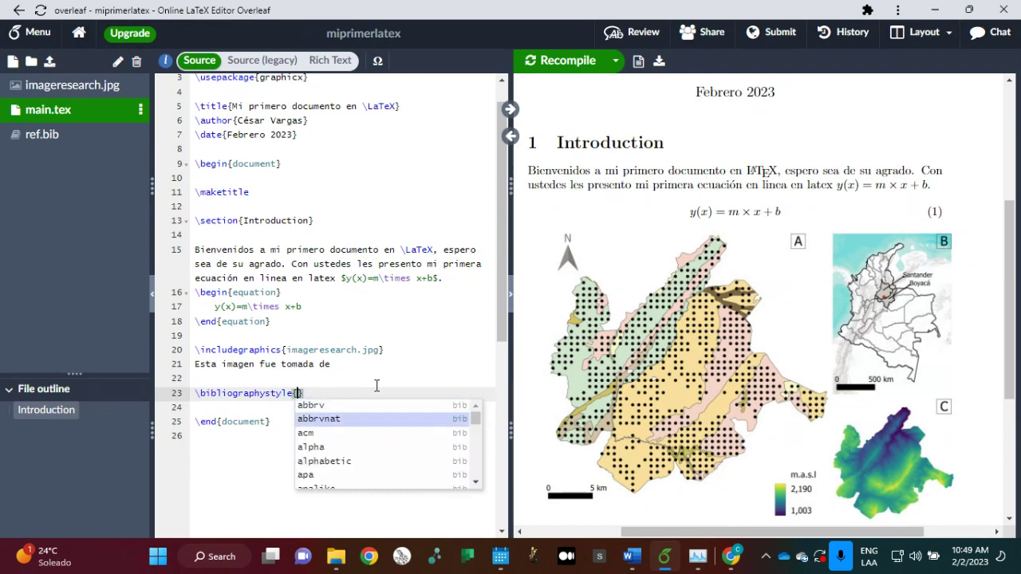
key(Down)
key(Down)
key(Down)
key(Down)
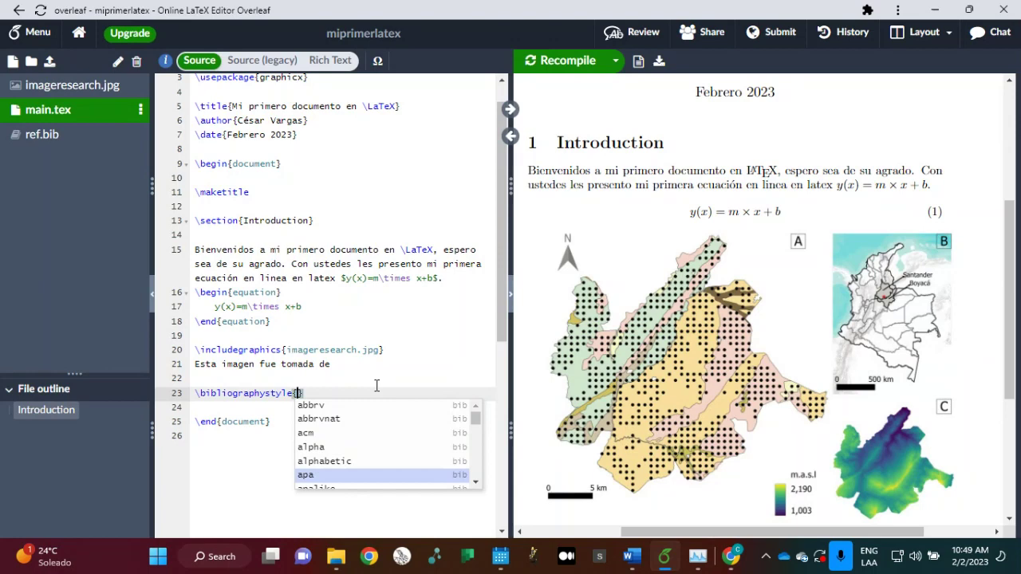
key(Return)
Add \bibliography{ref} on the line below the bibliography style command
key(Return)
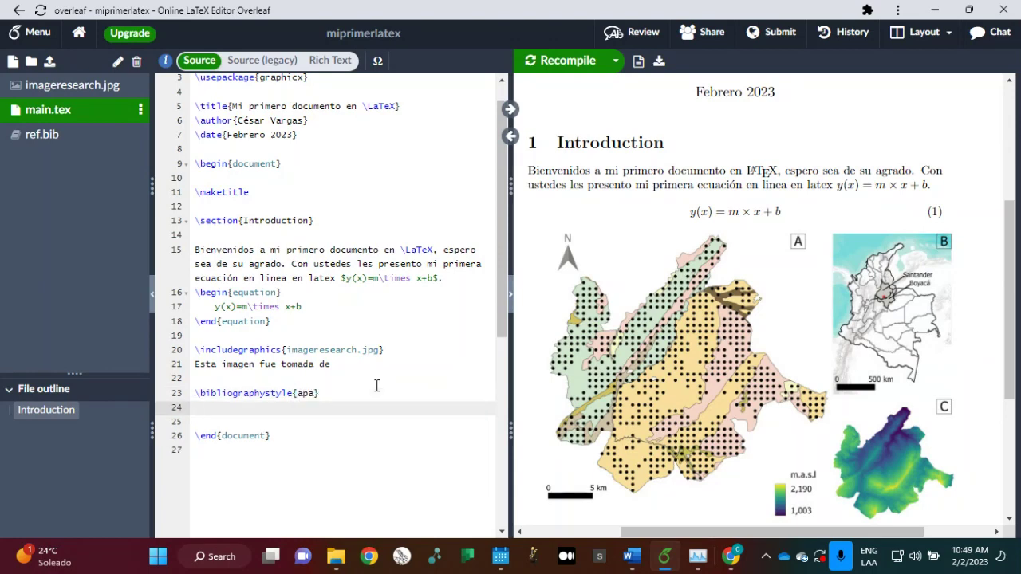
text(\)
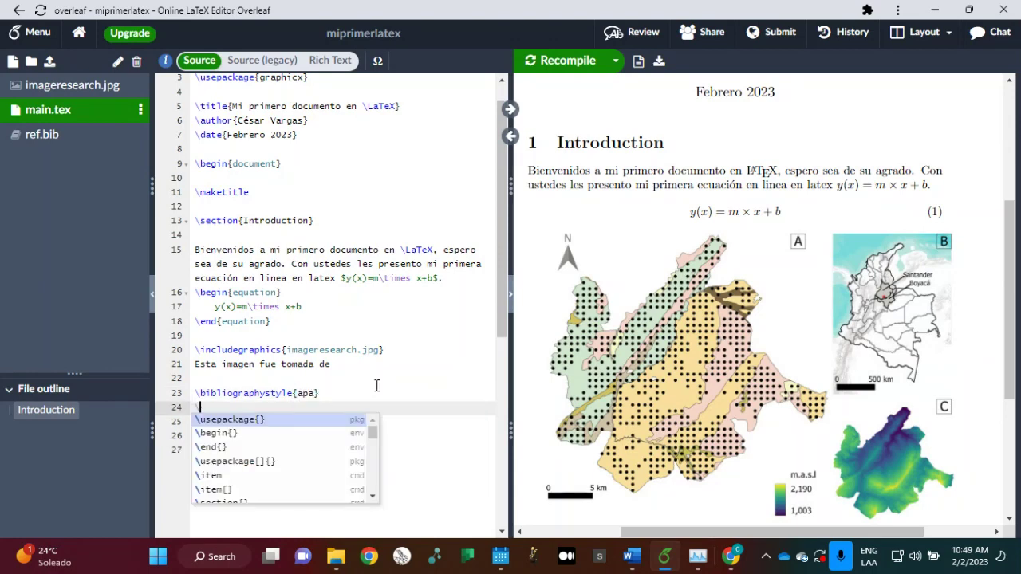
text(bibli)
key(Return)
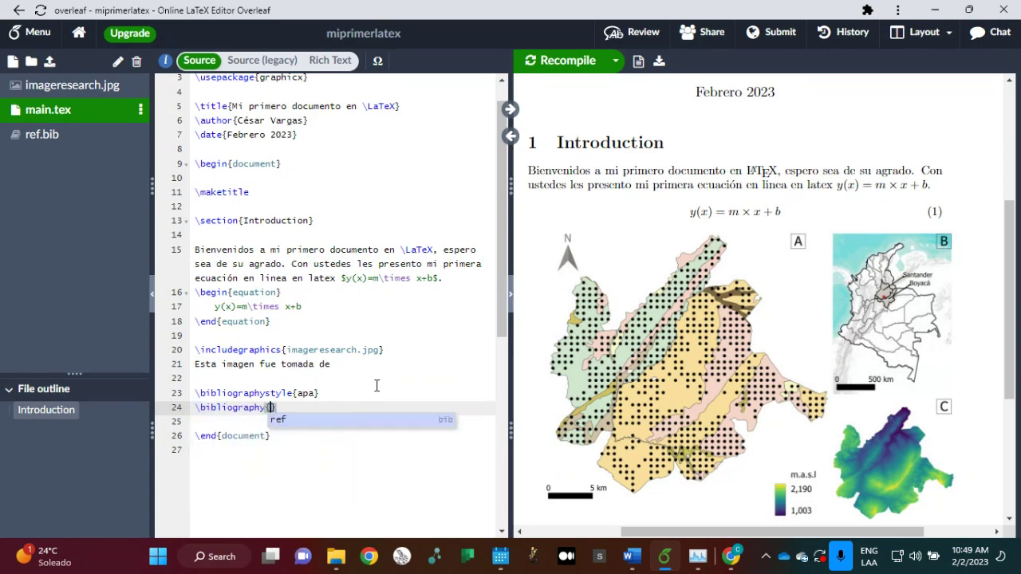
key(Return)
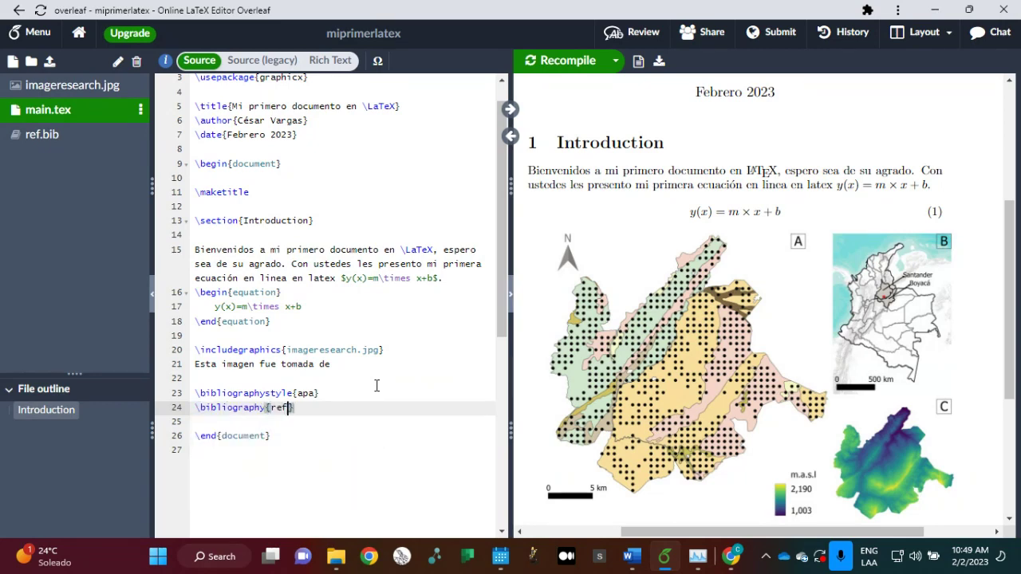
click(340, 364)
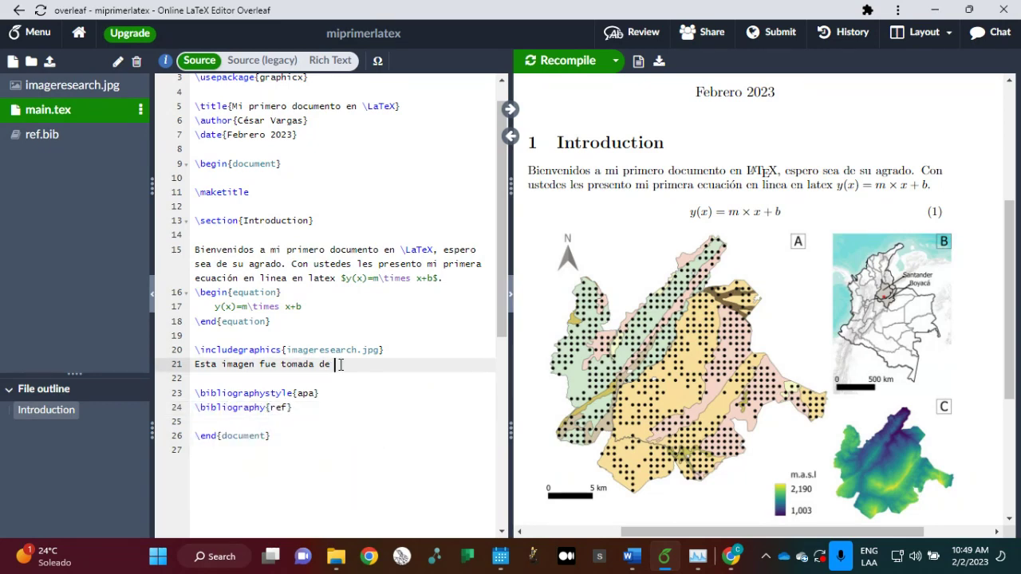
text(\use)
key(Return)
key(BackSpace)
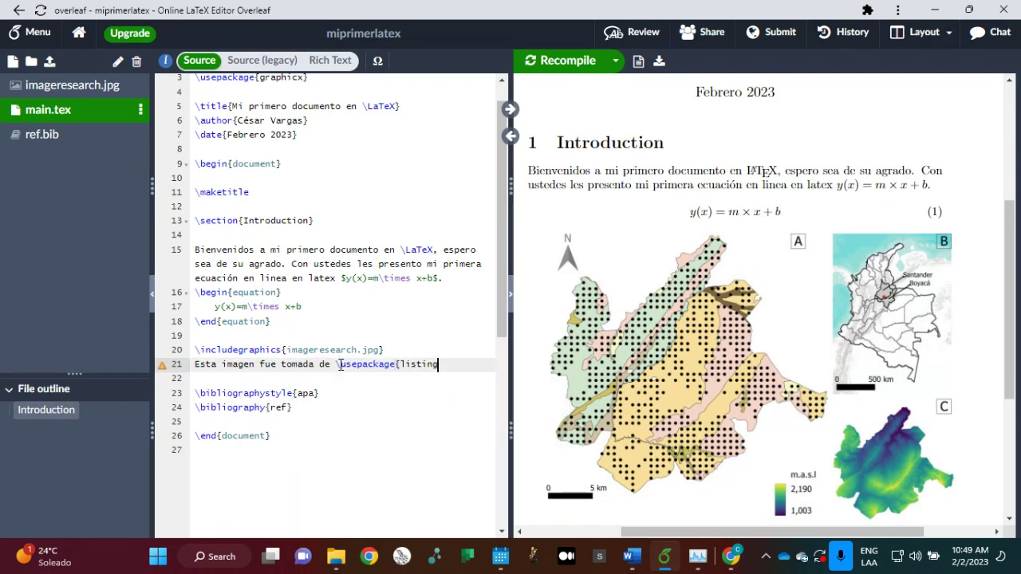
key(BackSpace)
key(BackSpace)
key(BackSpace)
key(BackSpace)
key(BackSpace)
key(BackSpace)
key(BackSpace)
key(BackSpace)
key(BackSpace)
key(BackSpace)
key(BackSpace)
key(BackSpace)
key(BackSpace)
key(BackSpace)
key(BackSpace)
key(BackSpace)
key(BackSpace)
key(BackSpace)
key(BackSpace)
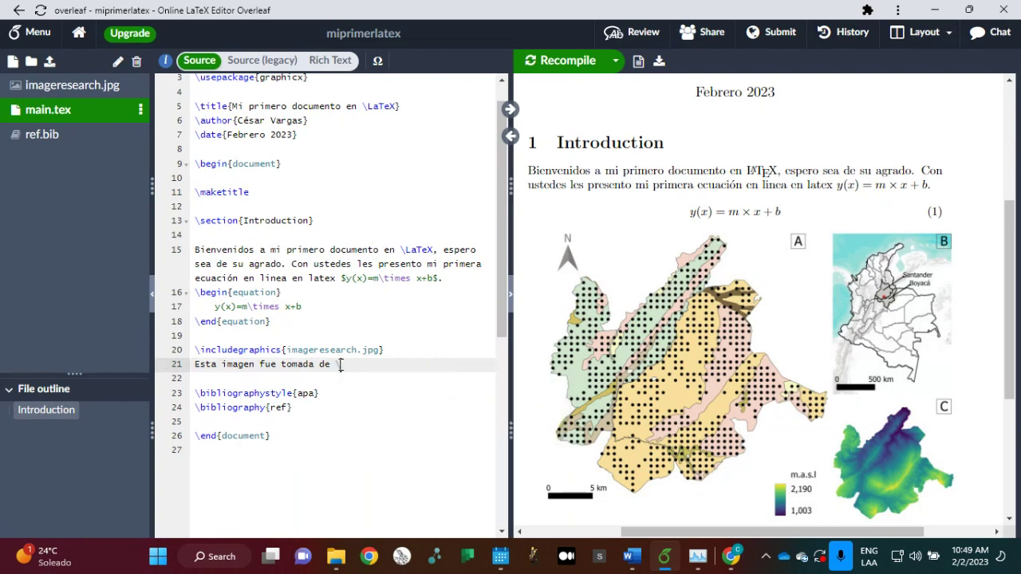
Complete the sentence "Esta imagen fue tomada de" with a \cite command referencing the article entry stored in ref.bib
text(\ci)
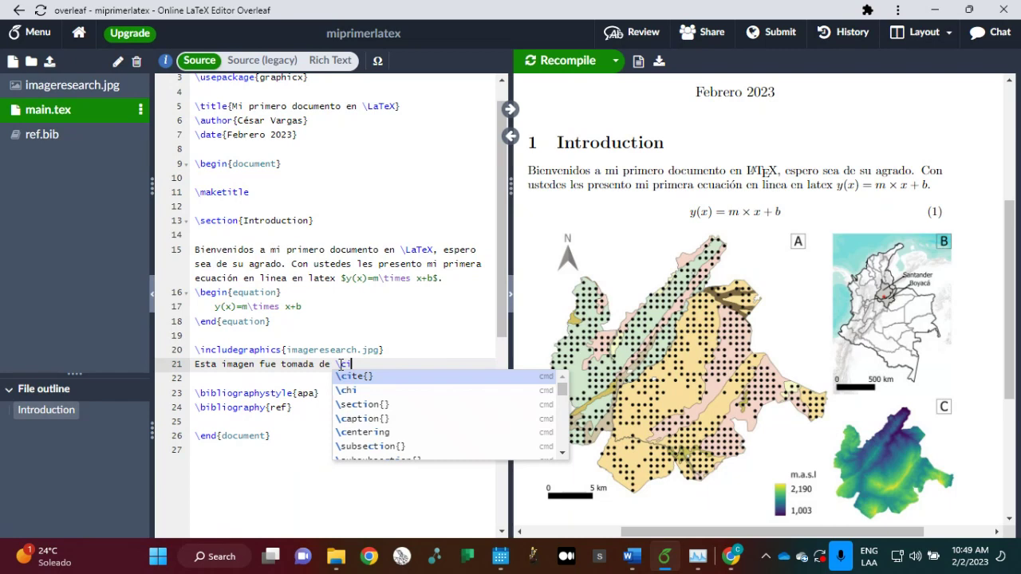
key(Return)
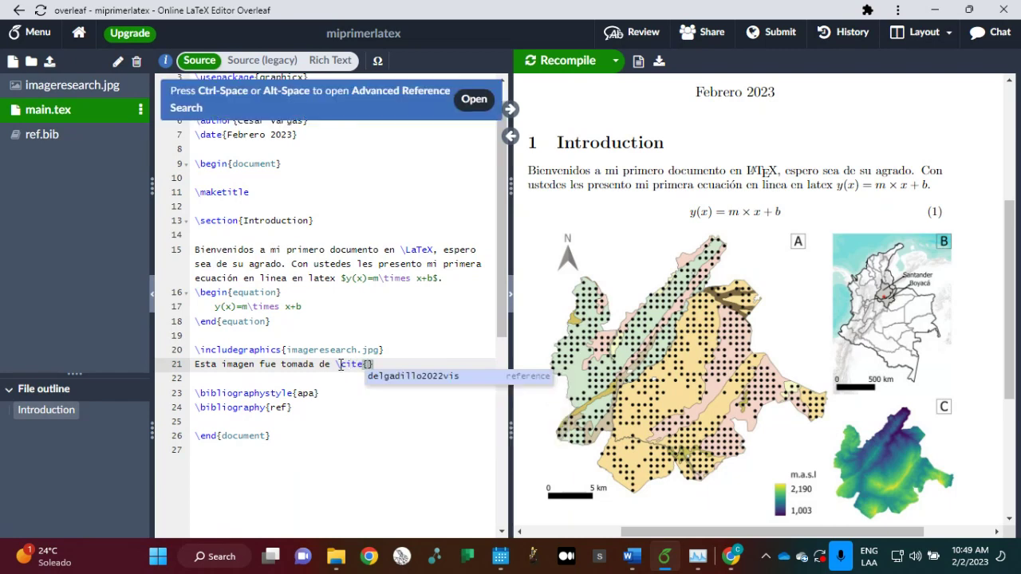
click(403, 378)
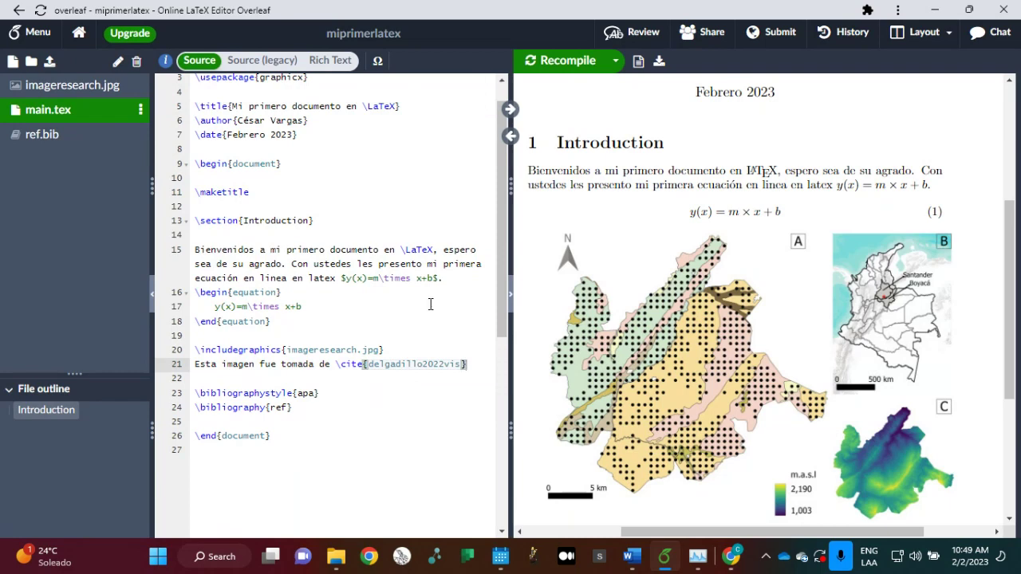
Recompile the document, check the citation below the image in the PDF preview, and recompile once more
click(567, 64)
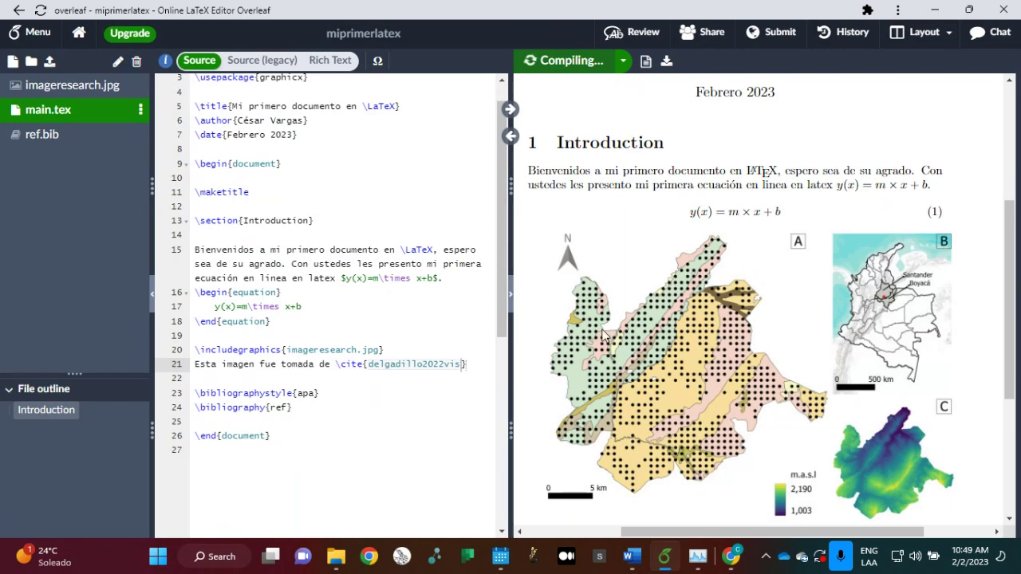
scroll(749, 289, down, 3)
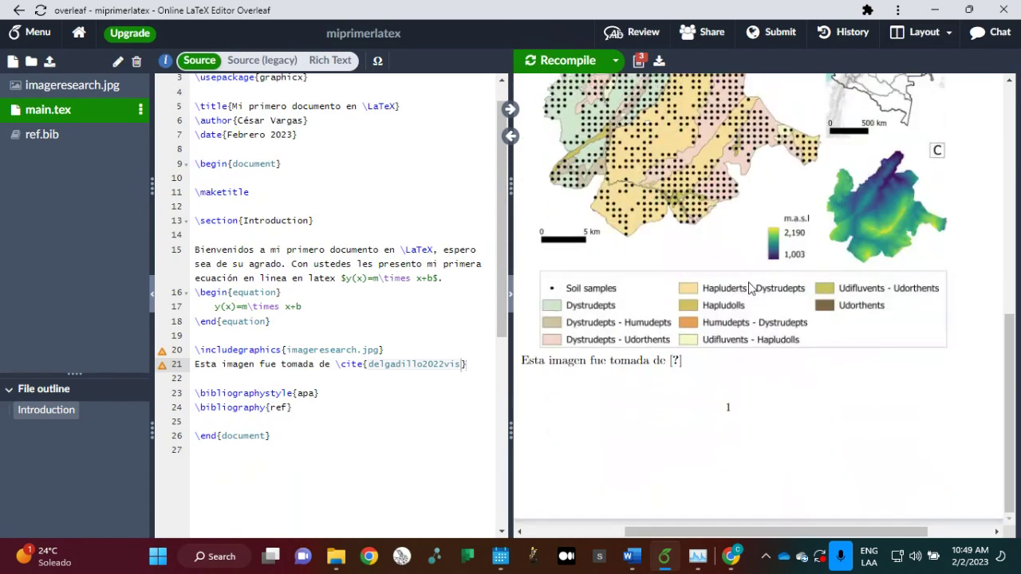
scroll(749, 288, up, 1)
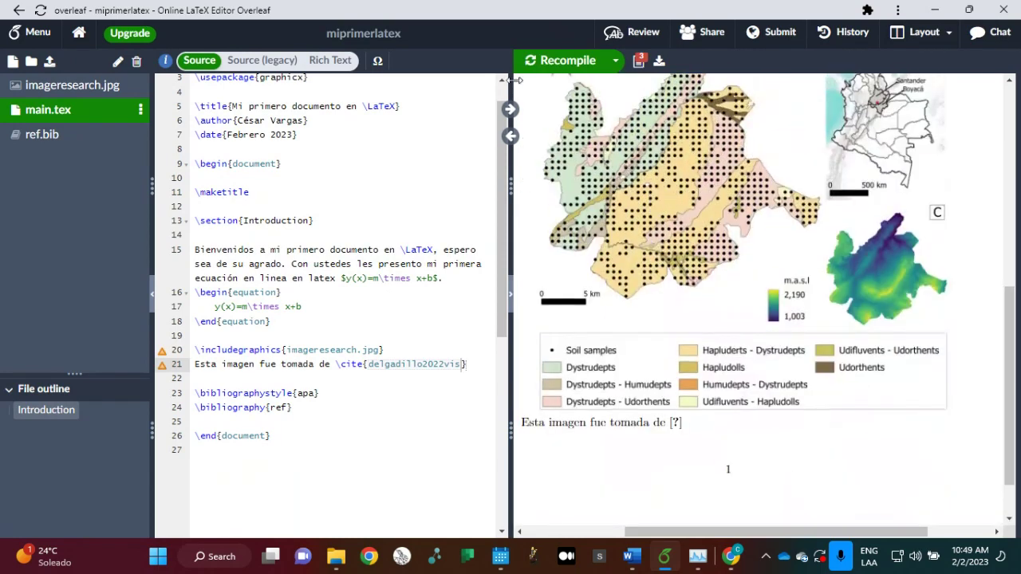
click(552, 70)
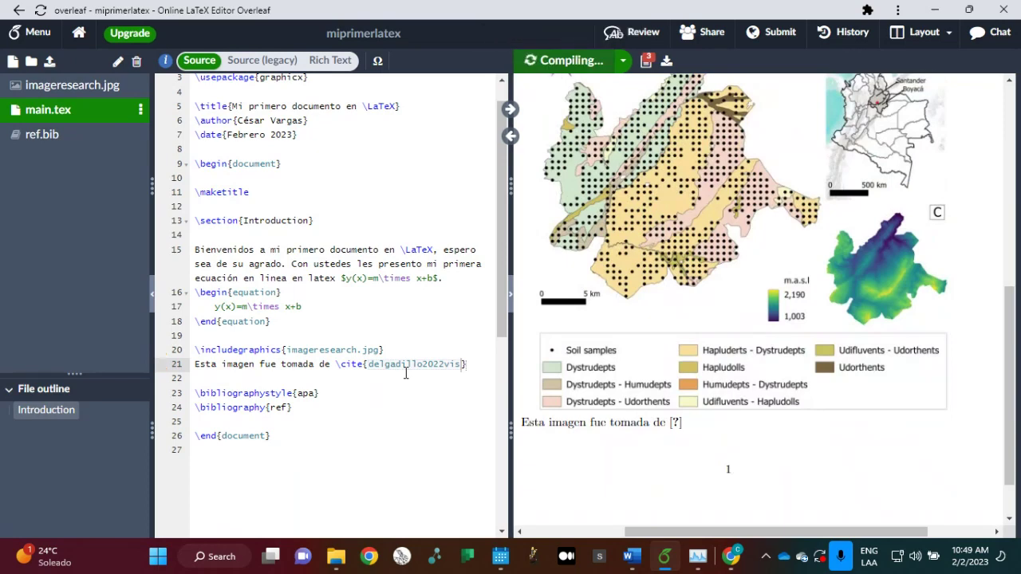
Change the \bibliography argument in main.tex to ref.bib, recompile the document, and check the citation below the image
click(286, 408)
text(.bib)
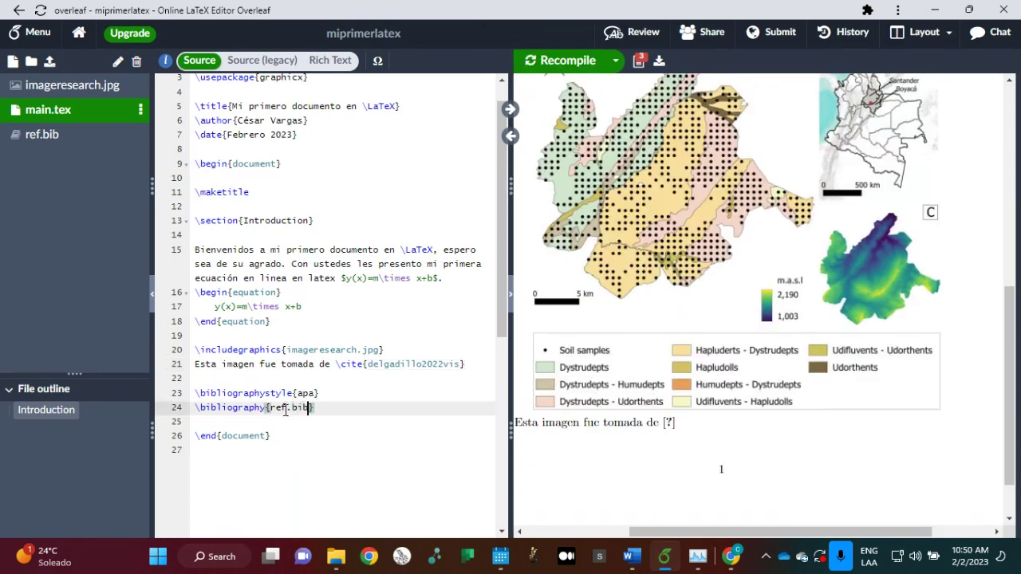
click(568, 60)
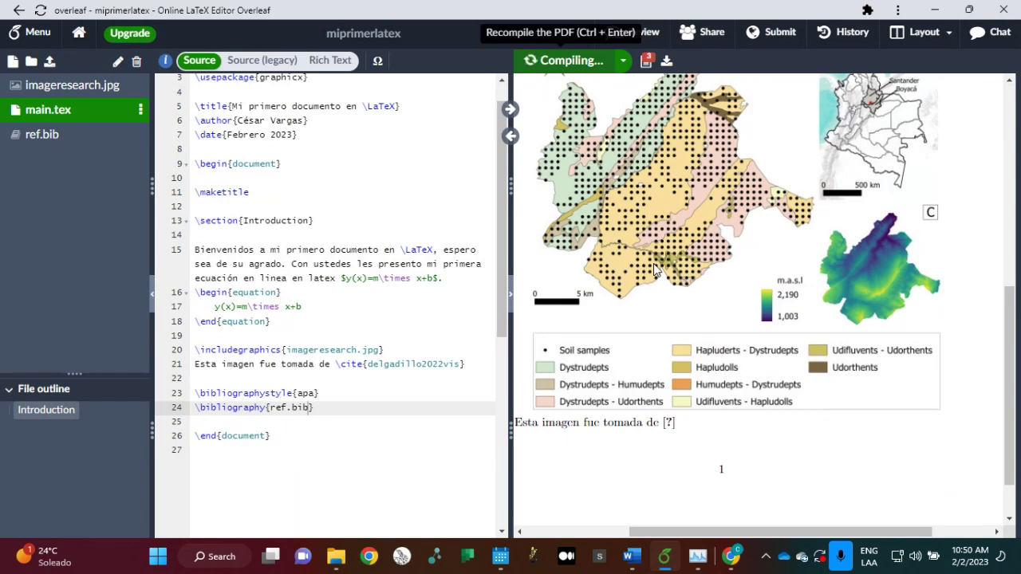
scroll(653, 263, up, 5)
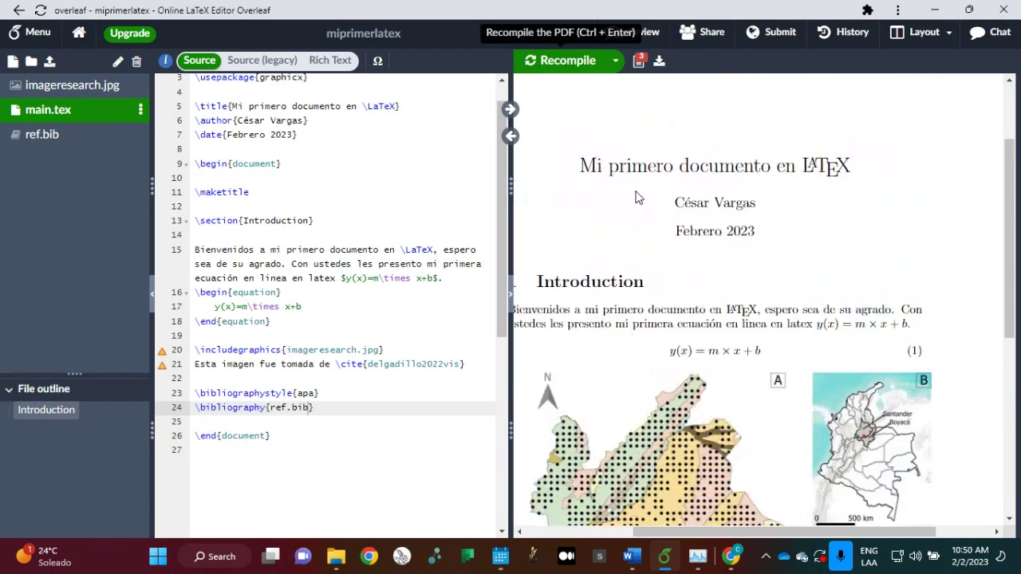
click(568, 60)
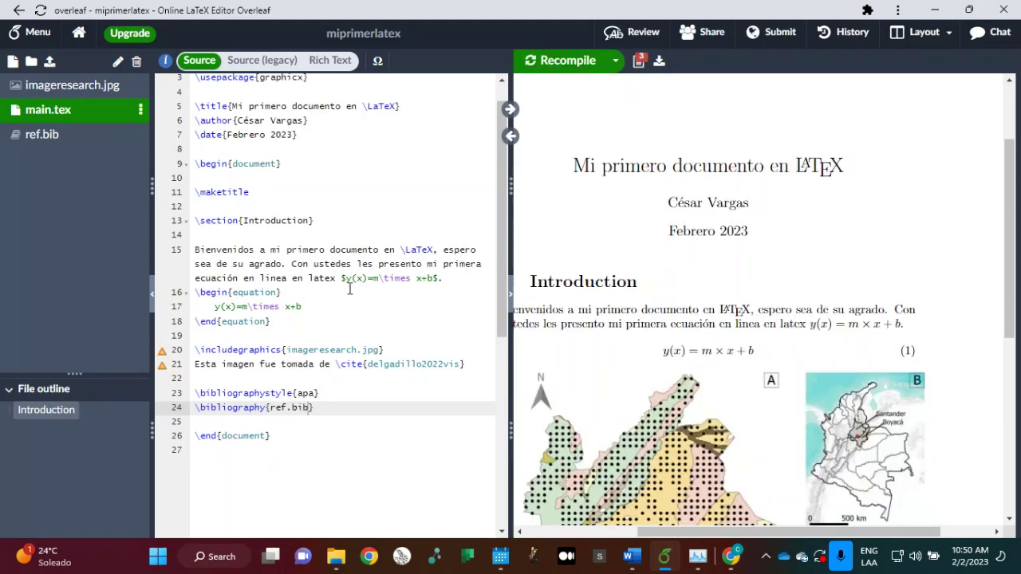
scroll(603, 370, down, 5)
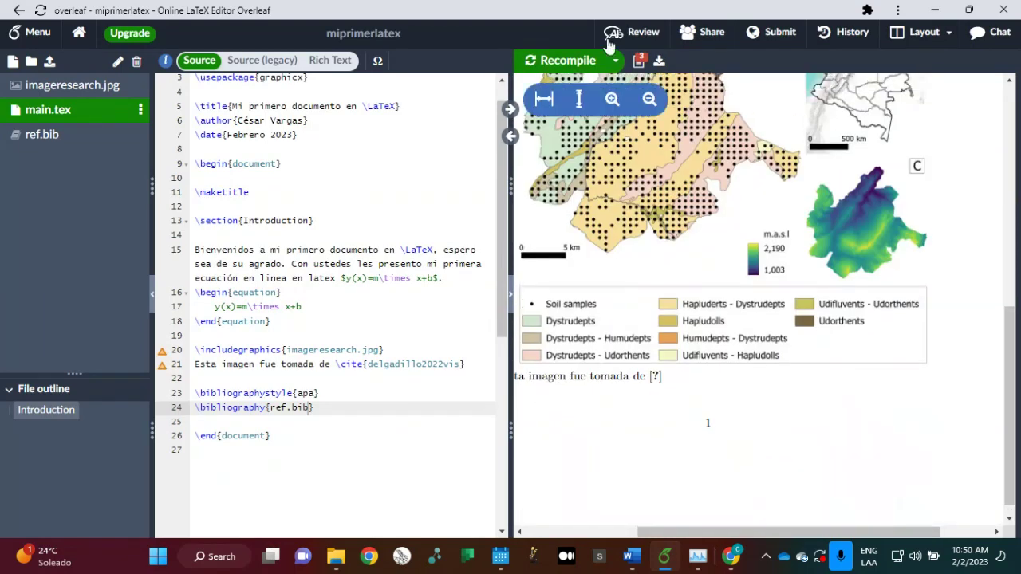
Recompile the document from scratch and follow it with further normal recompiles
click(616, 61)
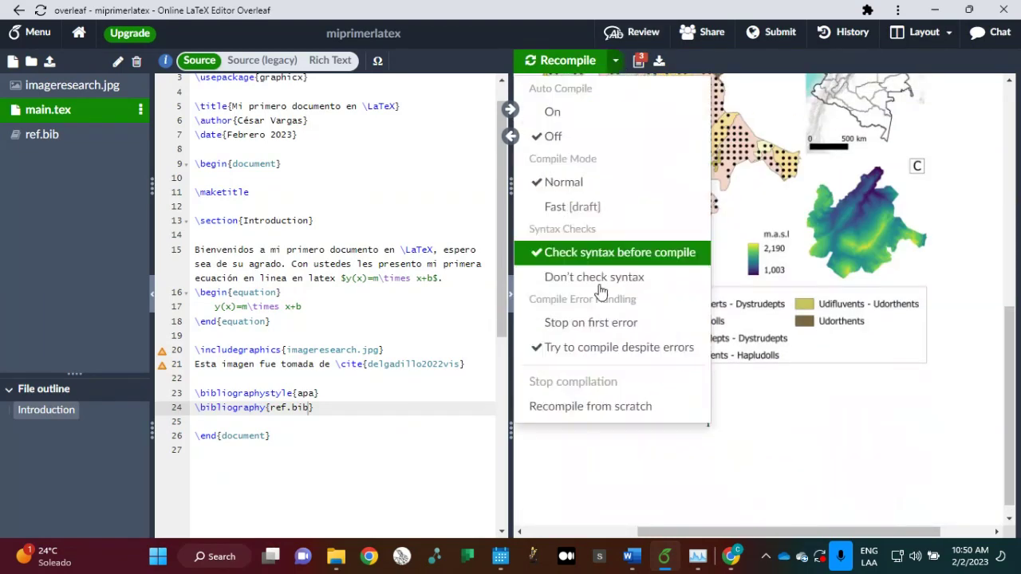
click(608, 413)
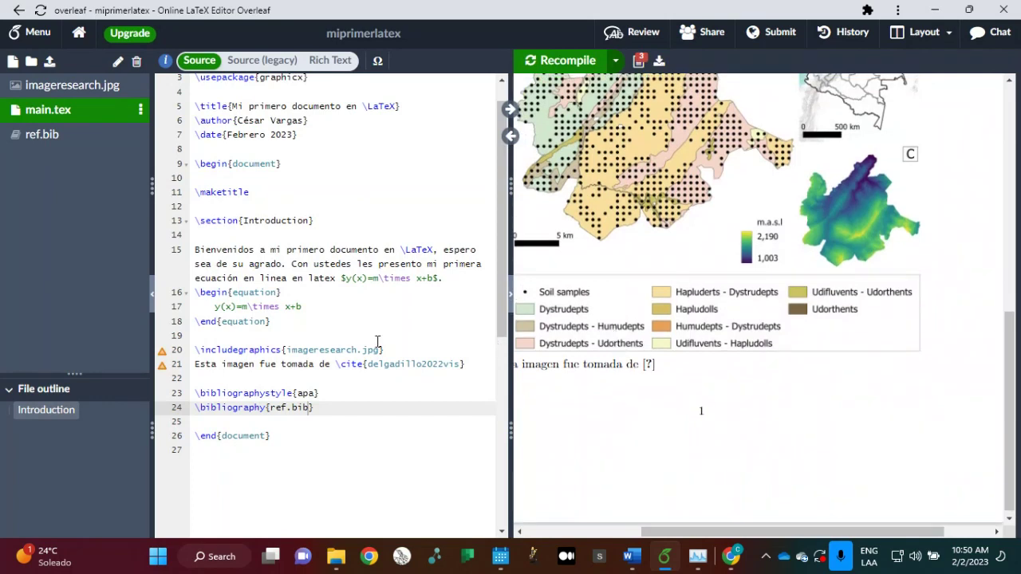
click(578, 62)
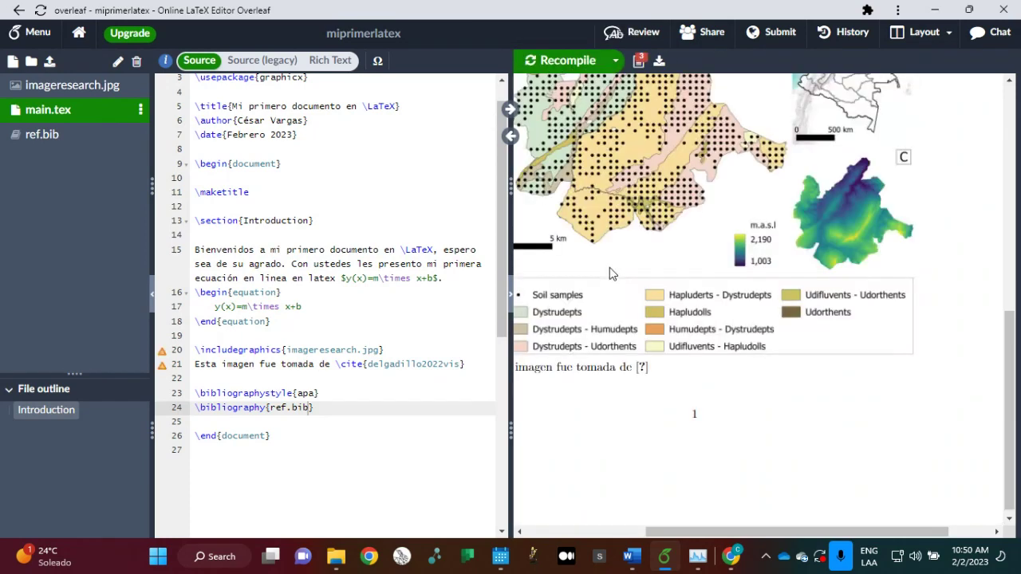
click(571, 69)
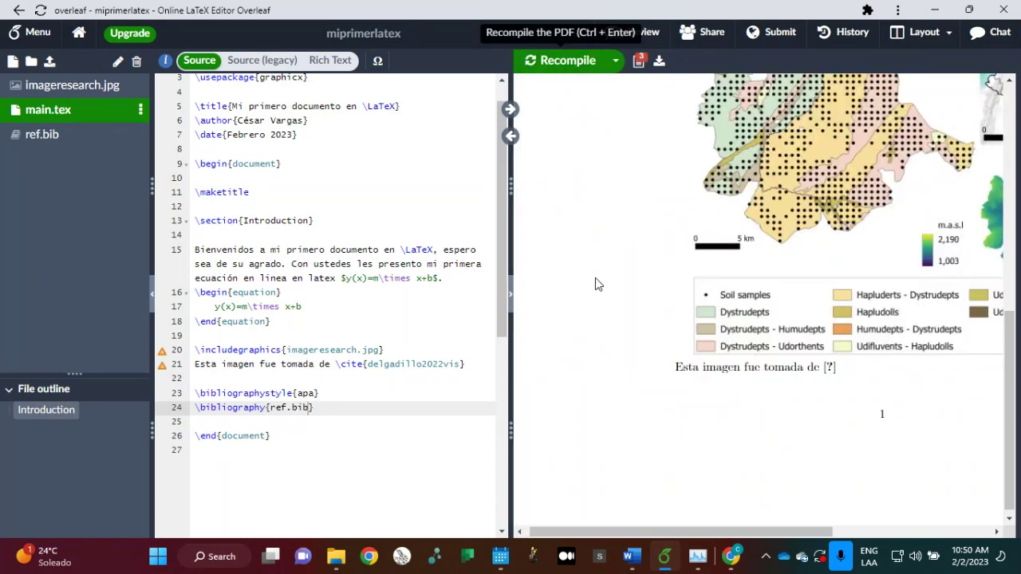
Check the warning on the \cite line, insert a blank line after the \includegraphics command, and recompile
scroll(378, 364, up, 1)
mouse_move(162, 396)
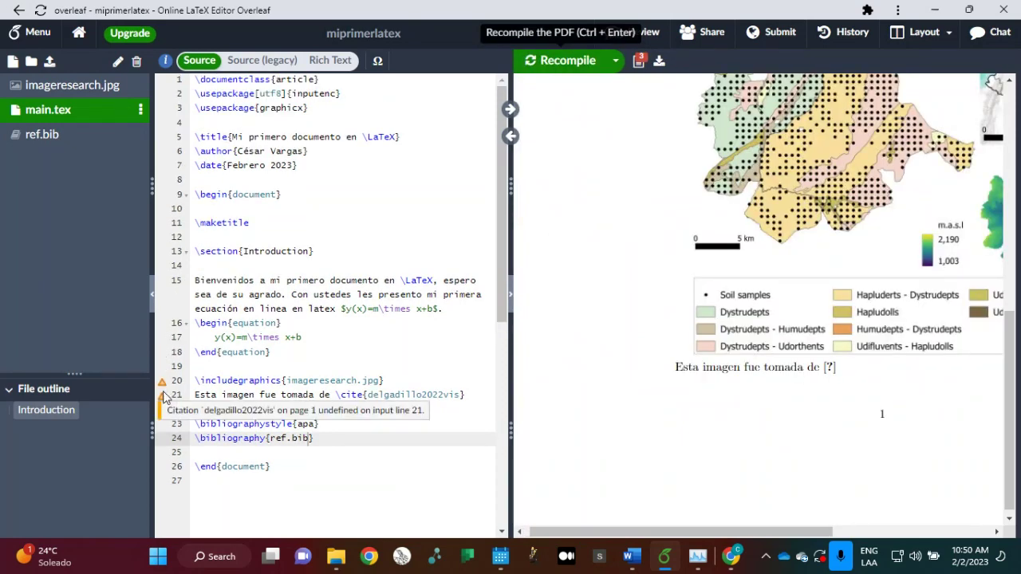
click(391, 382)
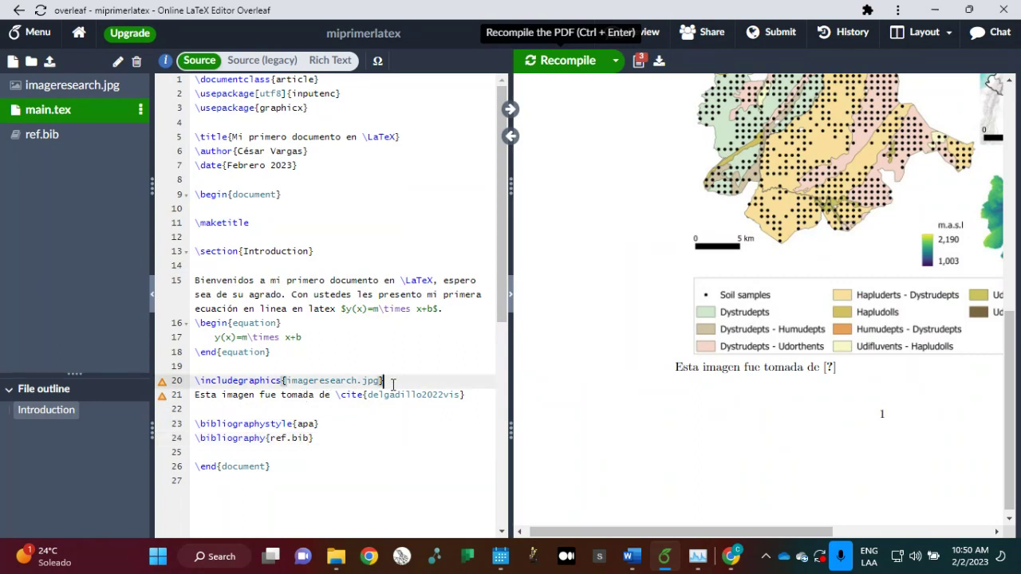
key(Return)
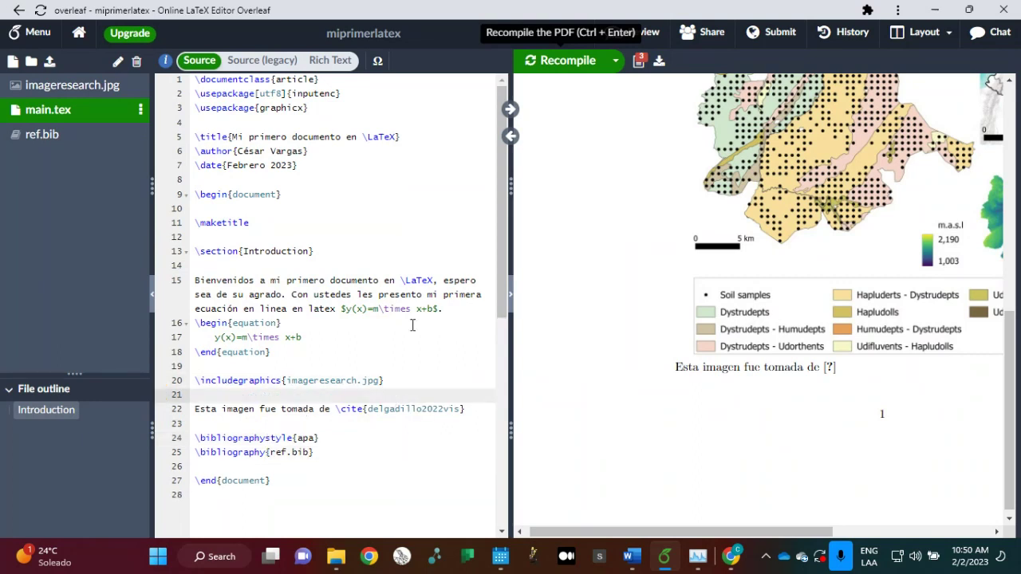
click(576, 63)
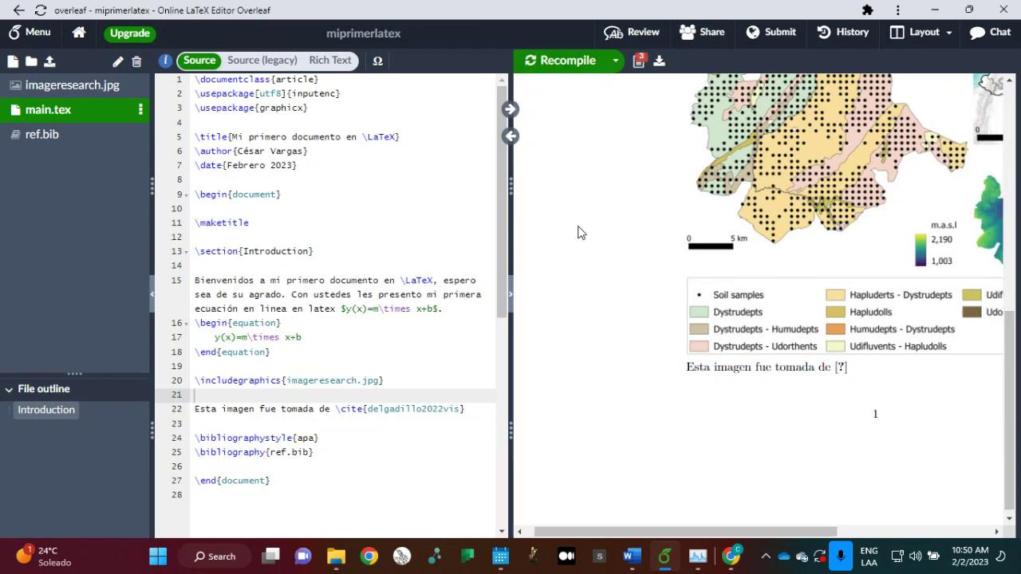
Return to the project list, open the overleaf_agrosavia project, and compile its ref.tex file
click(83, 35)
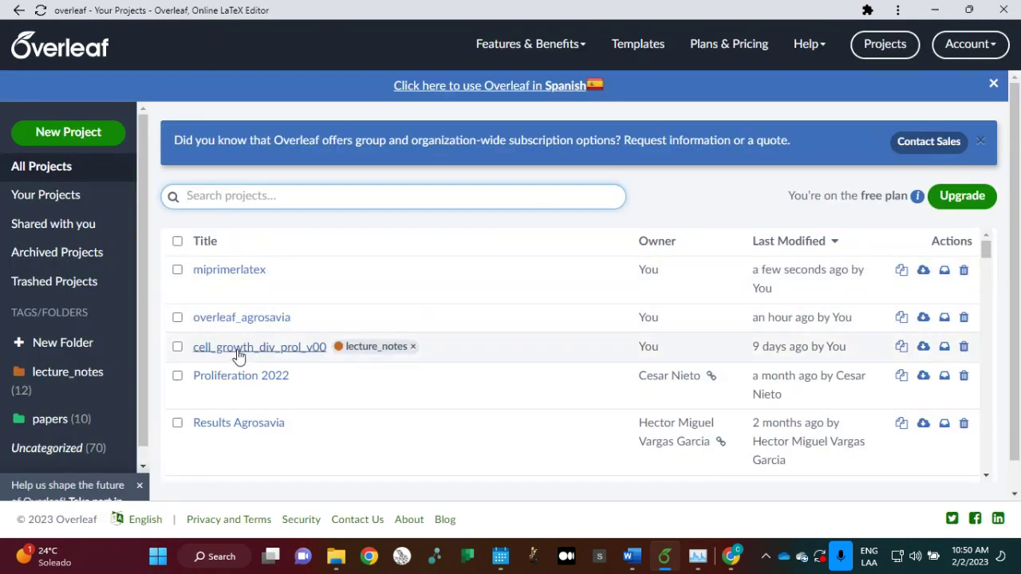
click(258, 321)
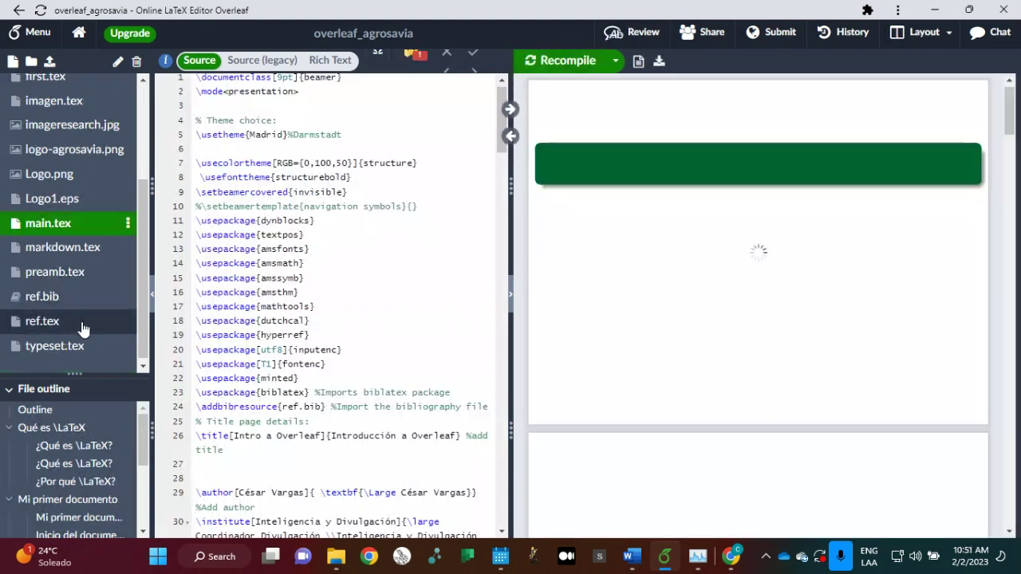
click(80, 320)
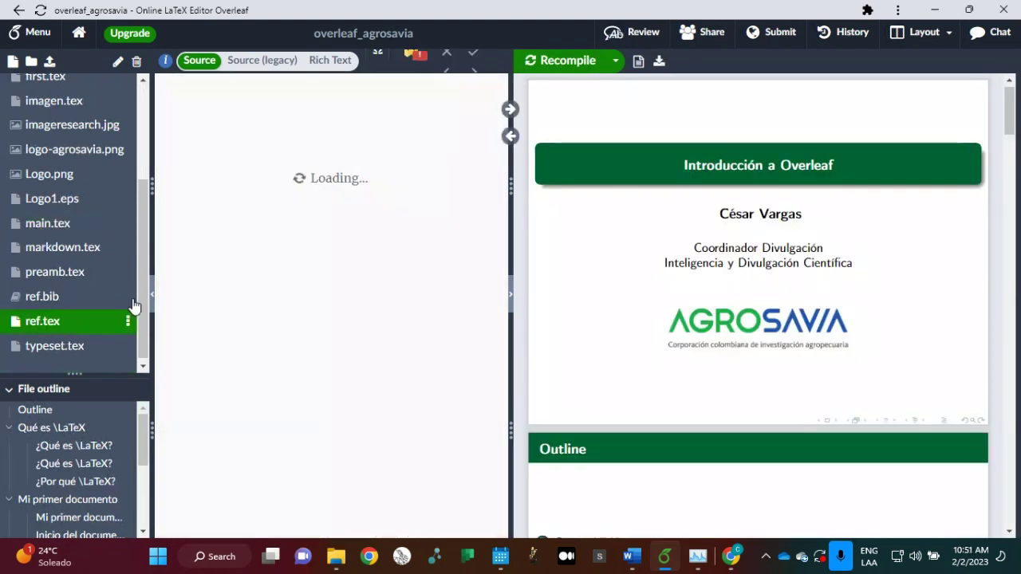
click(565, 60)
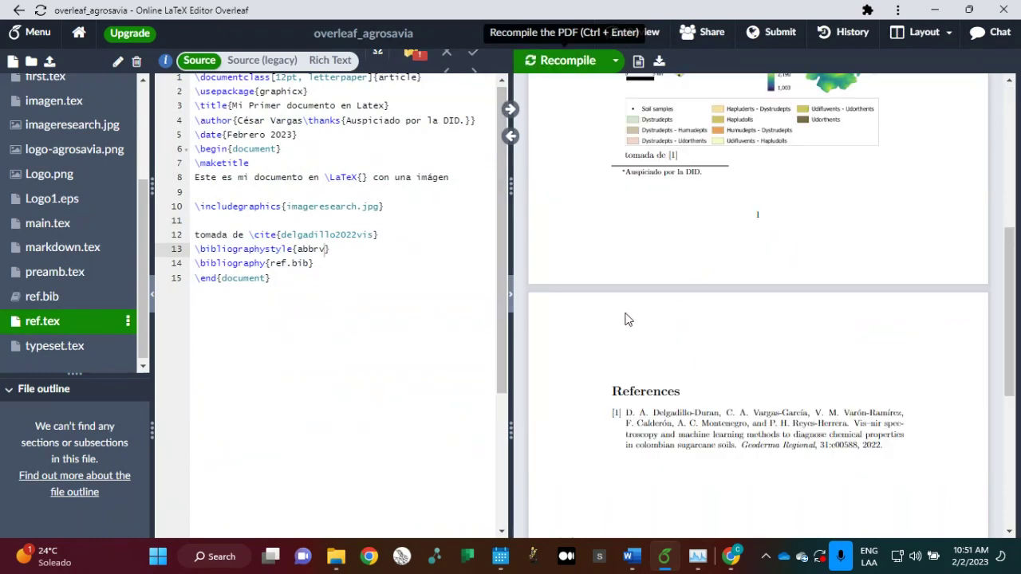
Examine how the \cite command and the abbrv bibliography style in ref.tex appear in the compiled citation and References page
scroll(626, 319, up, 5)
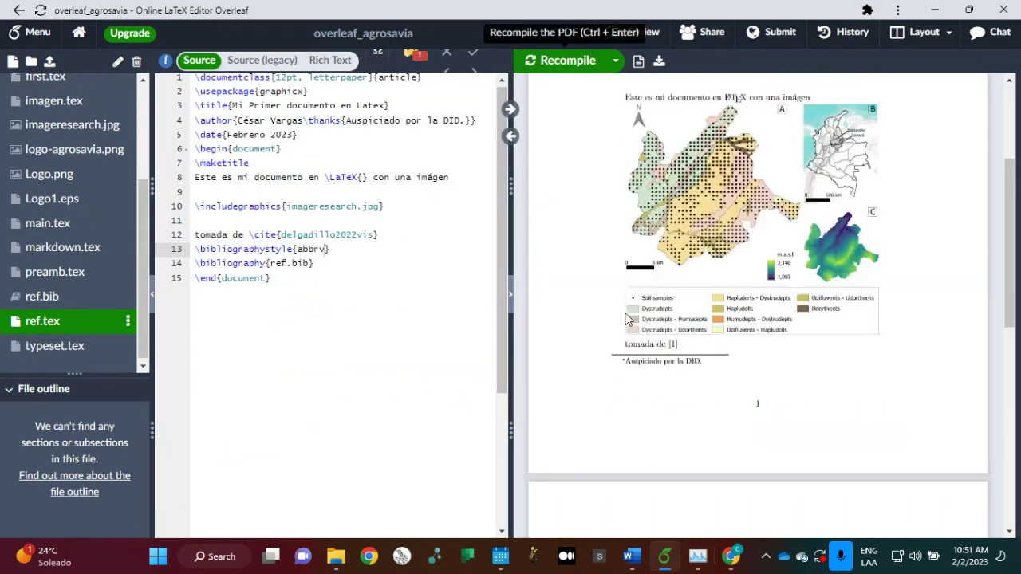
scroll(626, 319, down, 2)
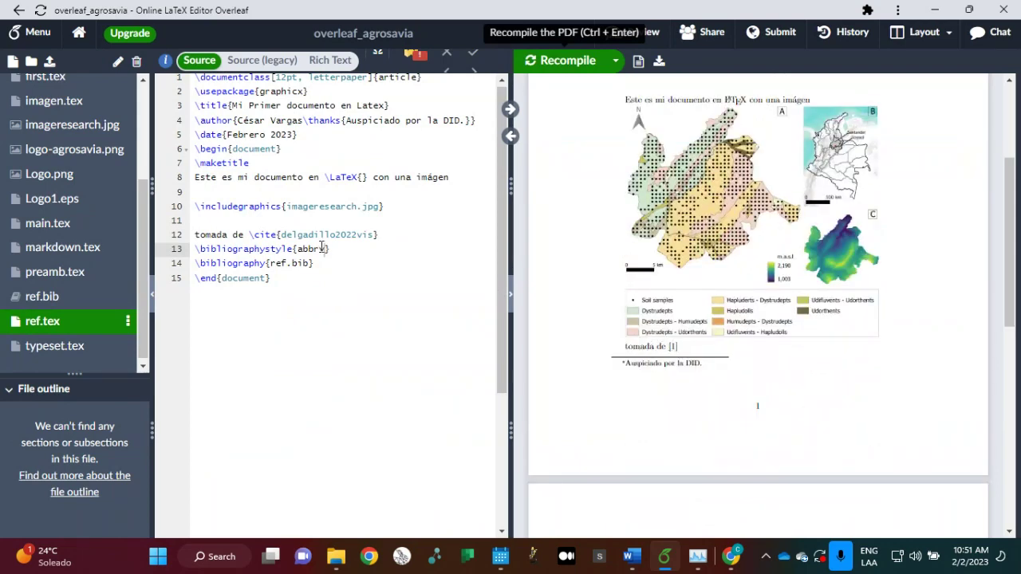
drag(248, 234, 401, 231)
scroll(718, 365, down, 1)
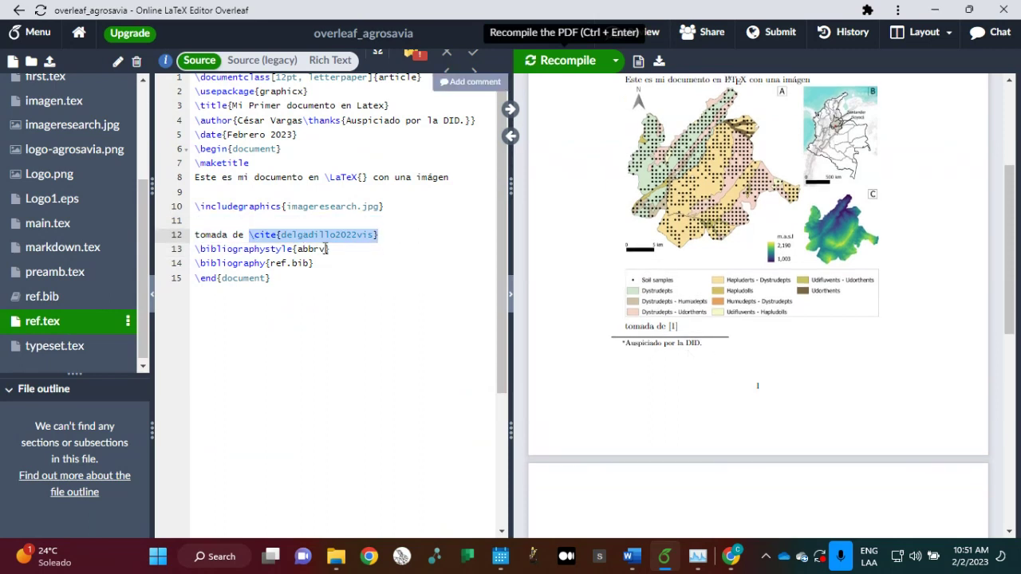
drag(269, 264, 324, 251)
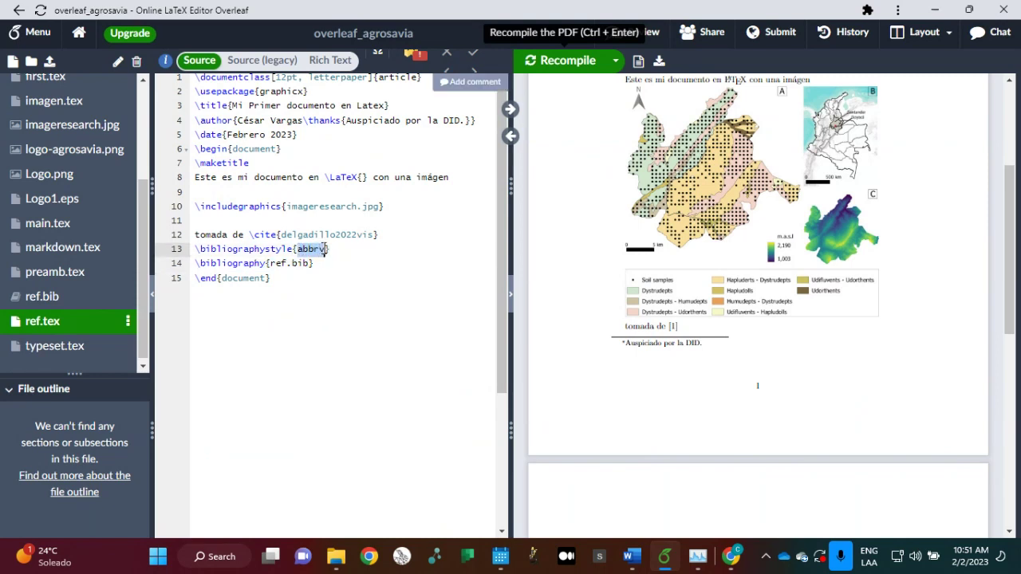
scroll(677, 324, down, 5)
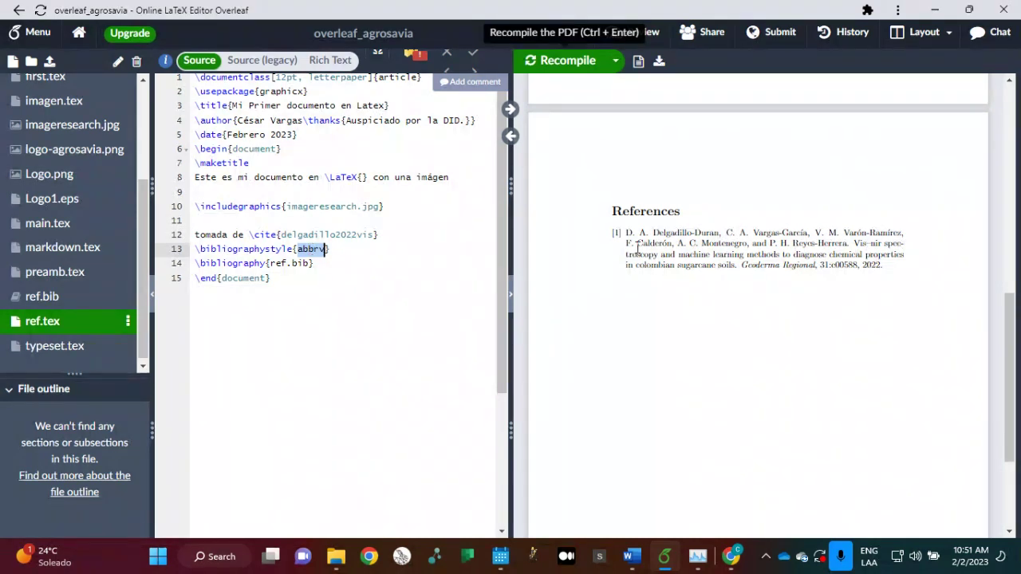
scroll(408, 242, up, 1)
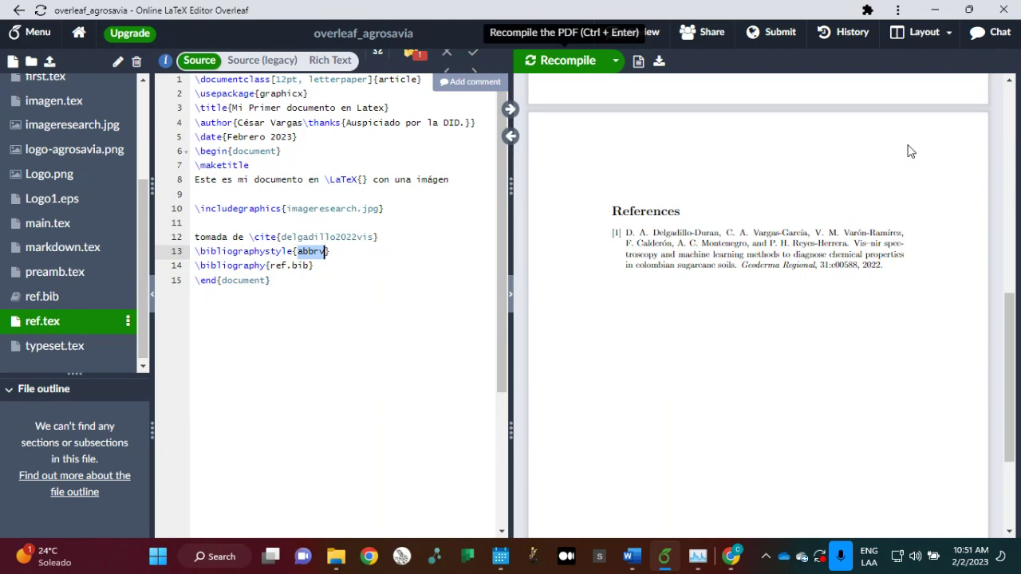
Open the project's sharing options, review the edit link, view link and collaborator invitation field, and close them
click(696, 35)
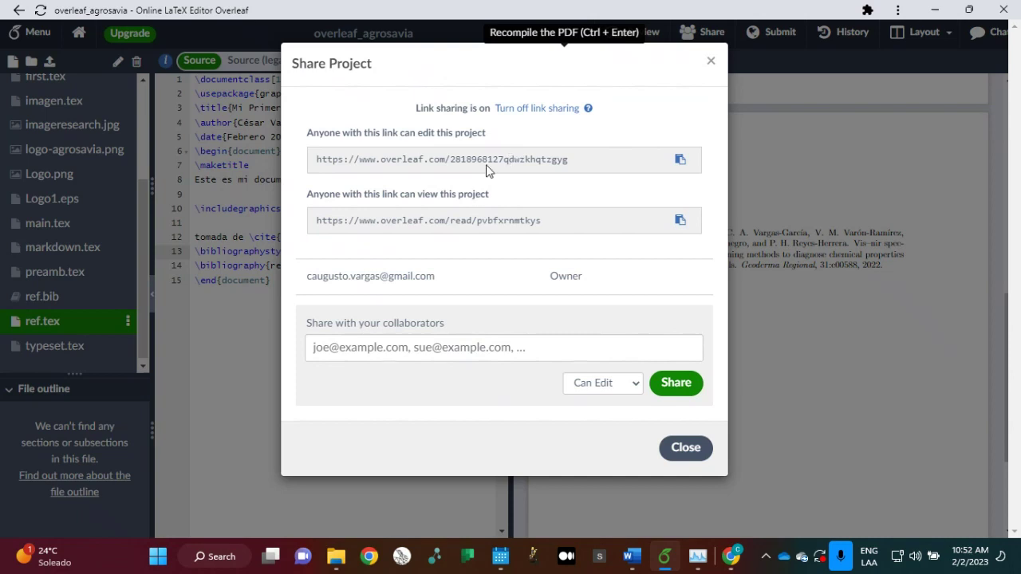
drag(582, 166, 289, 170)
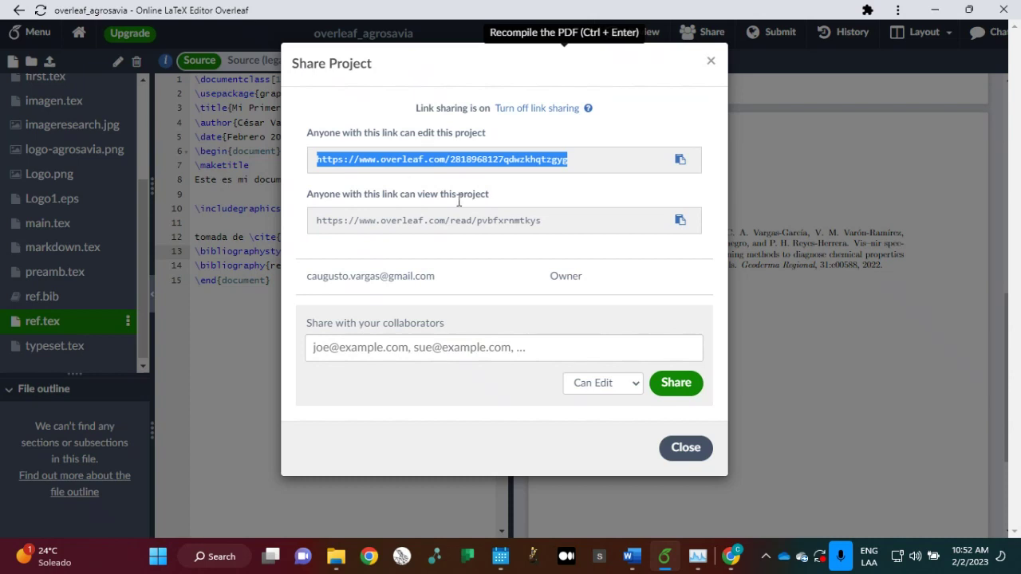
click(557, 224)
drag(557, 217, 306, 207)
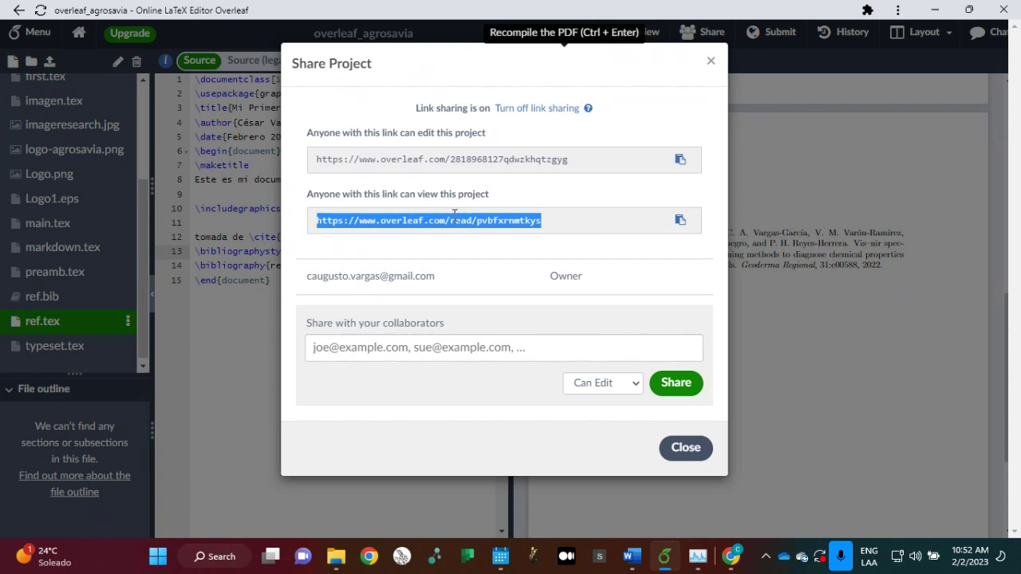
click(503, 347)
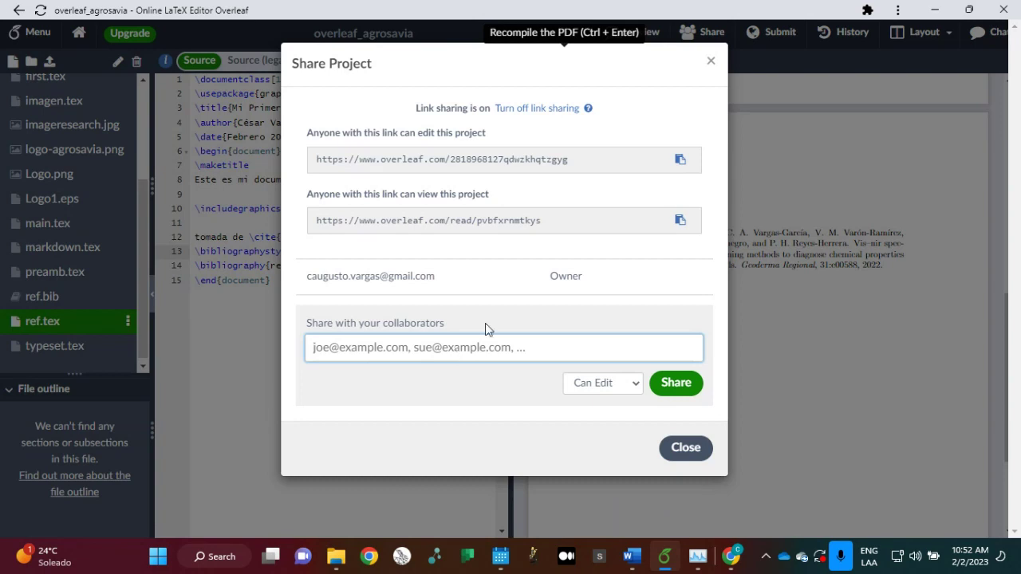
click(710, 61)
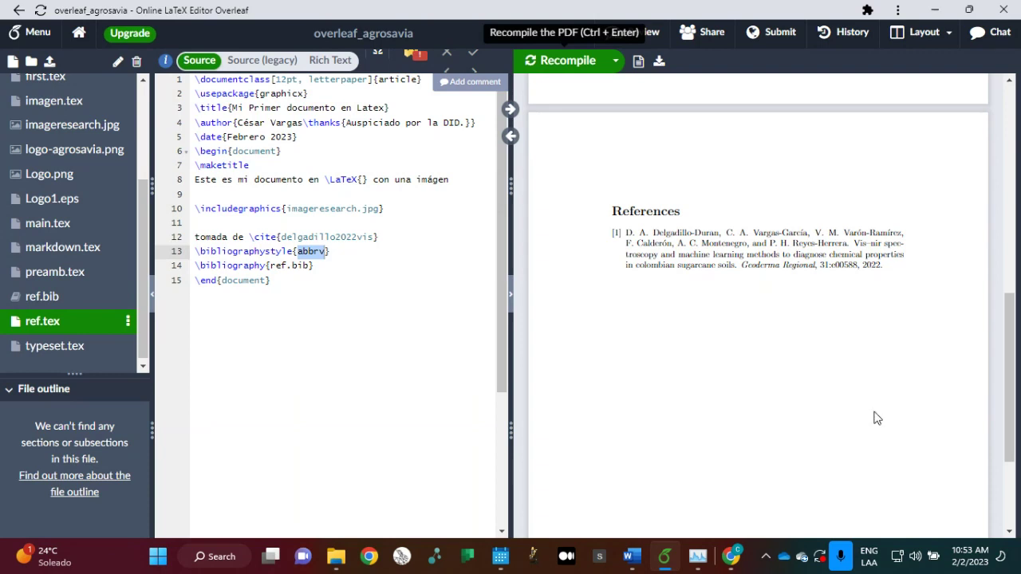
click(891, 518)
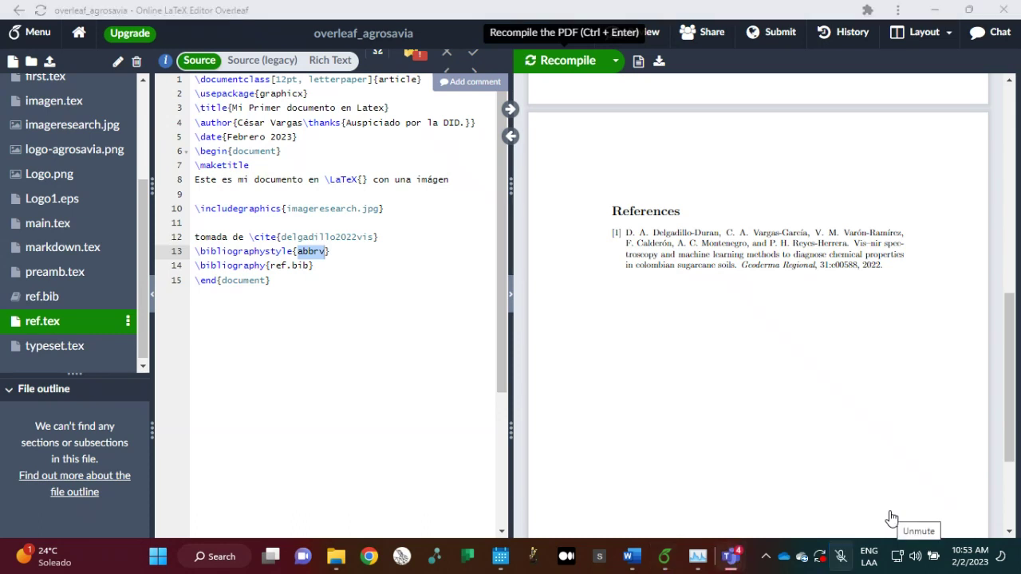